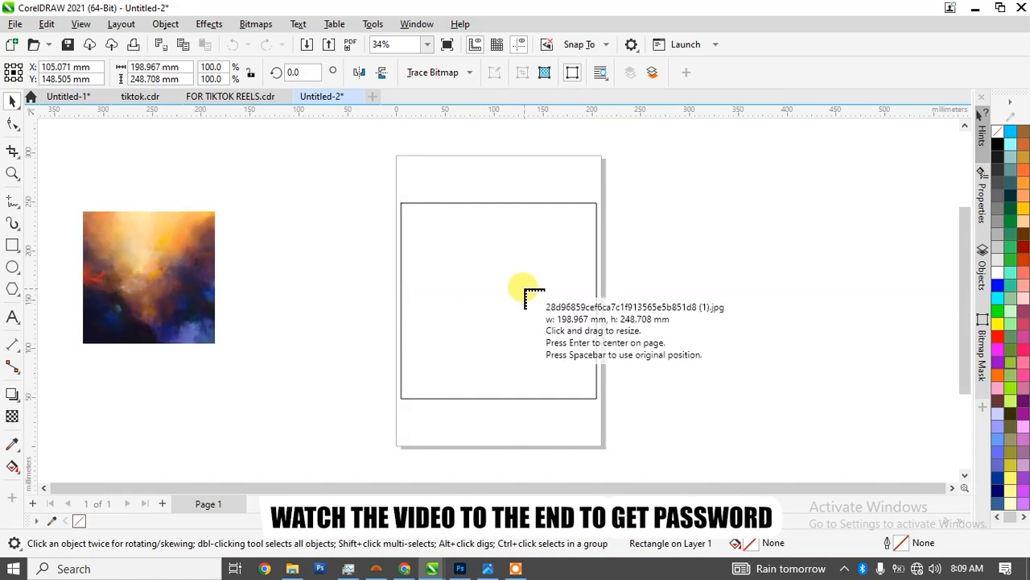
Step: Place the imported dark ember, orange forest and purple blurred backgrounds on the pasteboard on both sides of the page
{"action": "left_click", "coordinate": [720, 221]}
{"action": "left_click_drag", "start_coordinate": [264, 232], "coordinate": [360, 352]}
{"action": "left_click_drag", "start_coordinate": [103, 343], "coordinate": [309, 456]}
Step: Import the red cloth and gold cloth PNGs from the png folder and place them near the dark ember background
{"action": "right_click", "coordinate": [320, 422]}
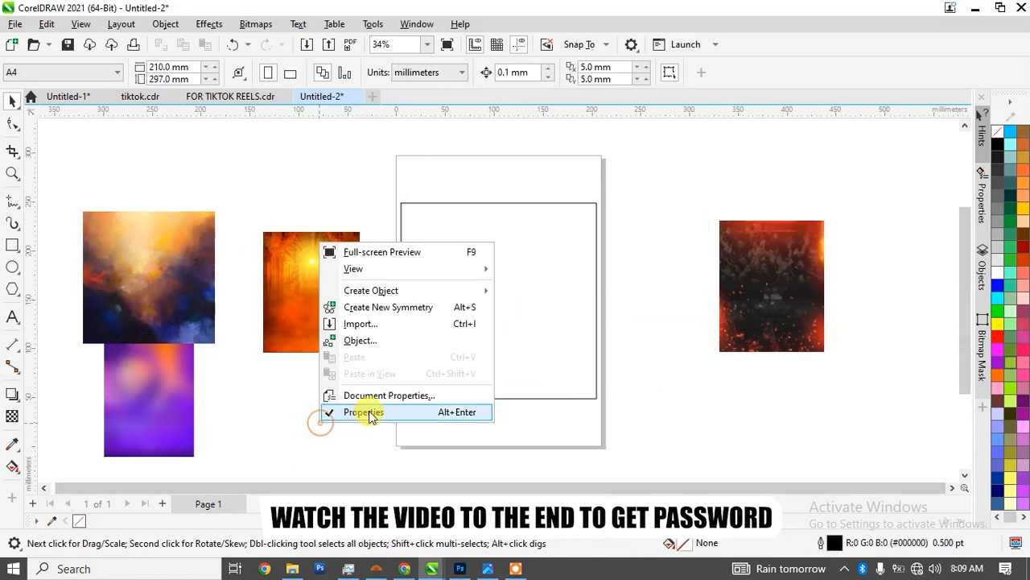
{"action": "left_click", "coordinate": [373, 325]}
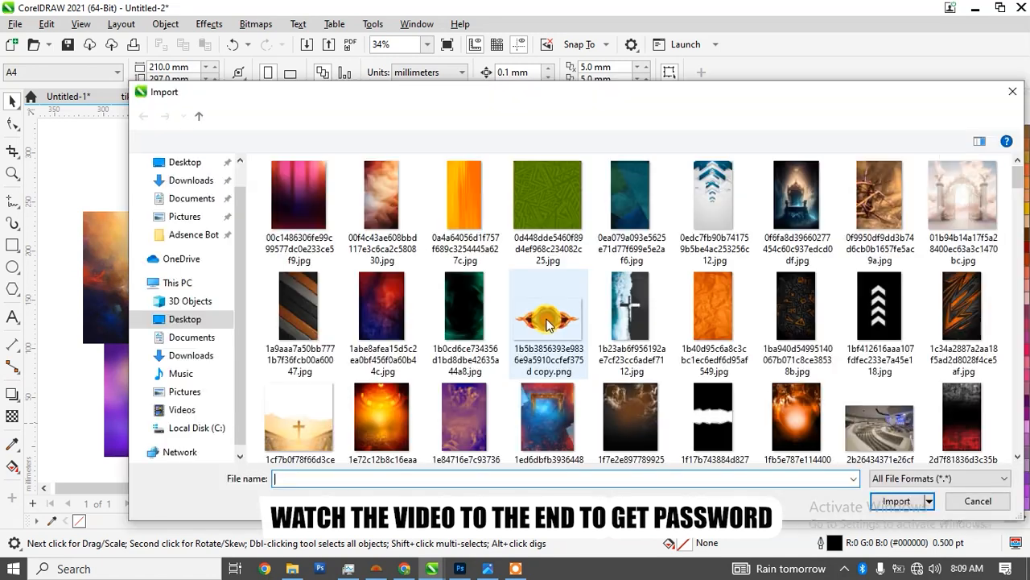
{"action": "scroll", "coordinate": [693, 295], "scroll_direction": "down", "scroll_amount": 1}
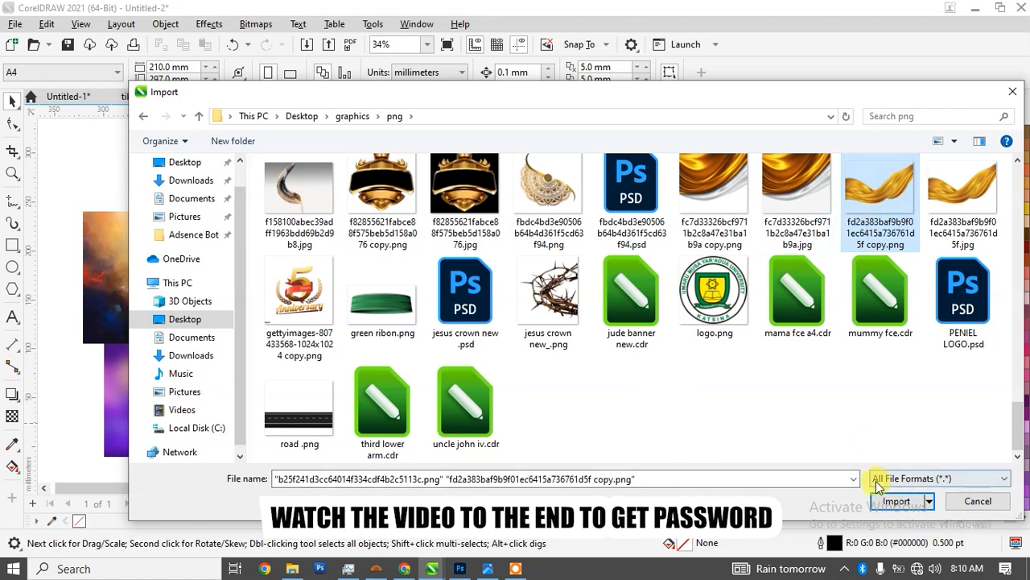
{"action": "left_click", "coordinate": [893, 506]}
{"action": "left_click", "coordinate": [655, 303]}
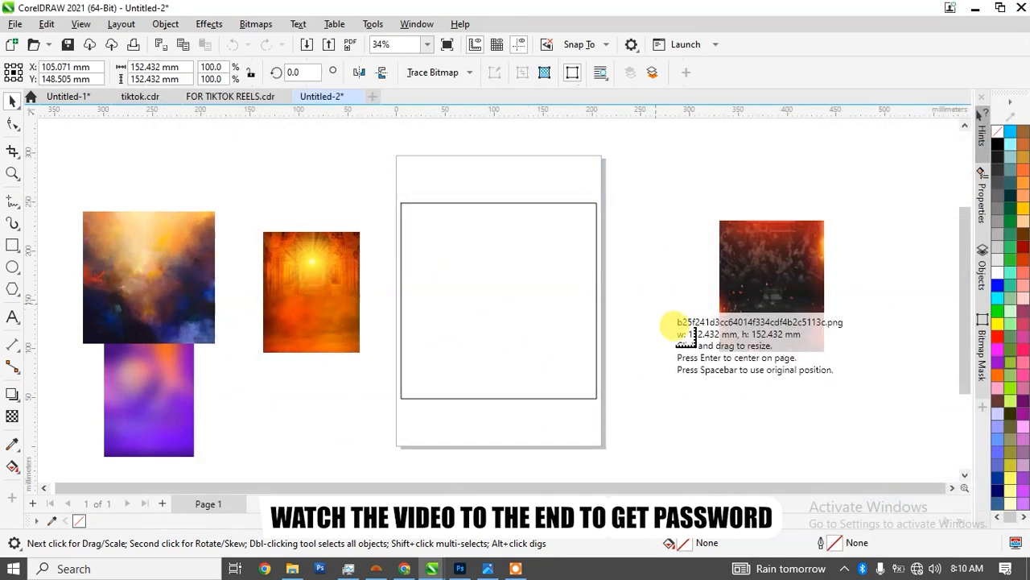
{"action": "left_click_drag", "start_coordinate": [759, 290], "coordinate": [853, 365]}
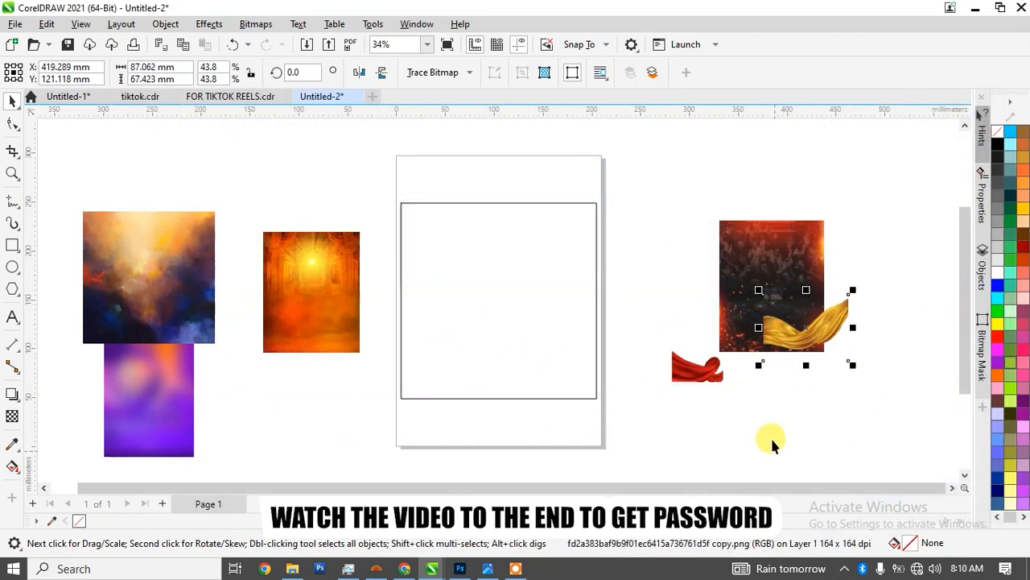
Step: Import the billboard image 07ff7f5ec3c2597f543e9a6b10c5dc44.png and place it below the orange forest background, about 137 mm wide
{"action": "right_click", "coordinate": [646, 230]}
{"action": "left_click", "coordinate": [697, 309]}
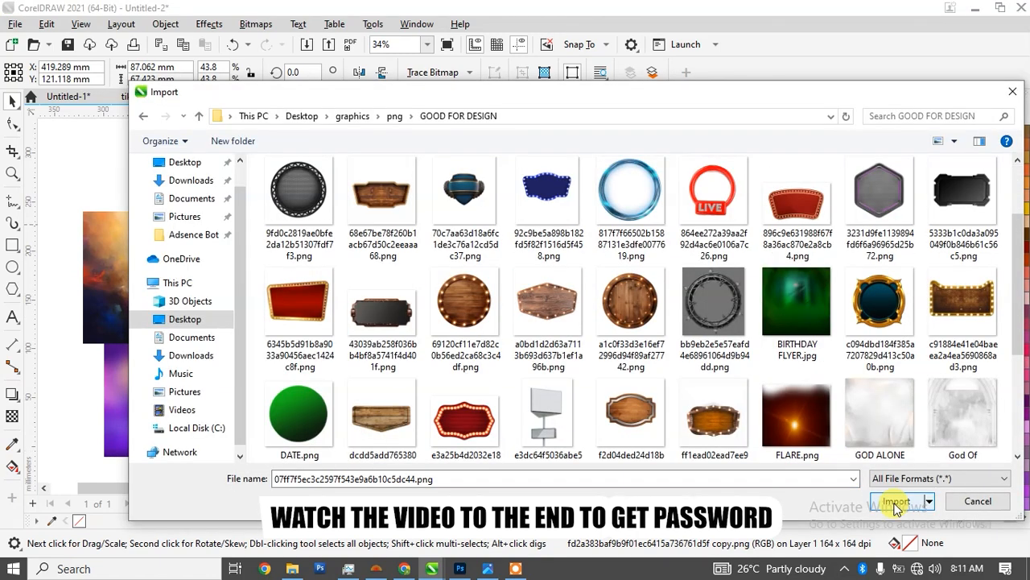
{"action": "left_click", "coordinate": [895, 503]}
{"action": "left_click_drag", "start_coordinate": [232, 376], "coordinate": [306, 452]}
{"action": "left_click_drag", "start_coordinate": [307, 376], "coordinate": [344, 338]}
{"action": "left_click_drag", "start_coordinate": [301, 428], "coordinate": [317, 399]}
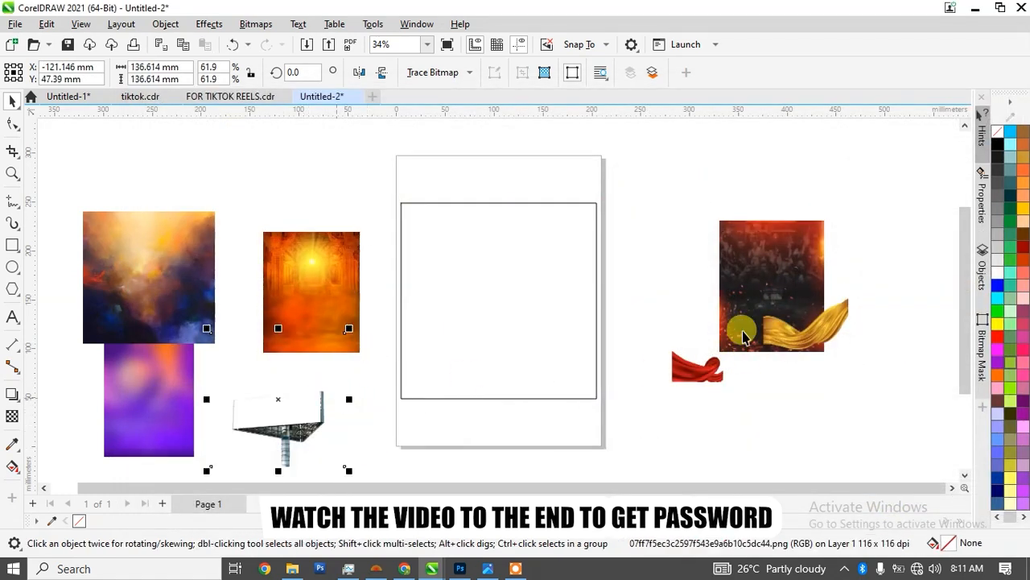
Step: Shift the dark ember background slightly towards the page and move the gold cloth to the rectangle's lower-right corner
{"action": "left_click", "coordinate": [772, 279]}
{"action": "left_click_drag", "start_coordinate": [772, 279], "coordinate": [763, 278]}
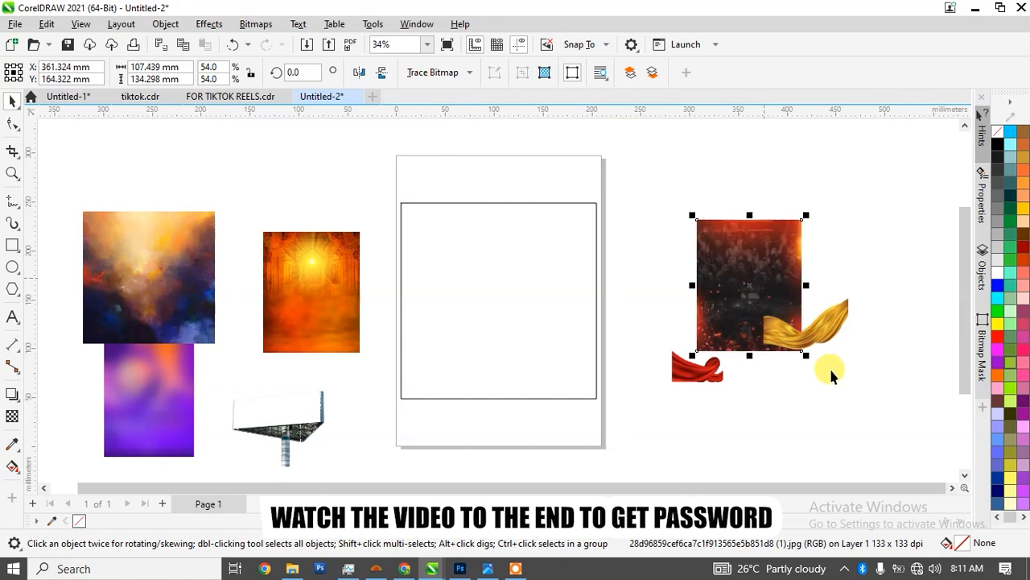
{"action": "left_click", "coordinate": [828, 339]}
{"action": "left_click_drag", "start_coordinate": [829, 339], "coordinate": [577, 387]}
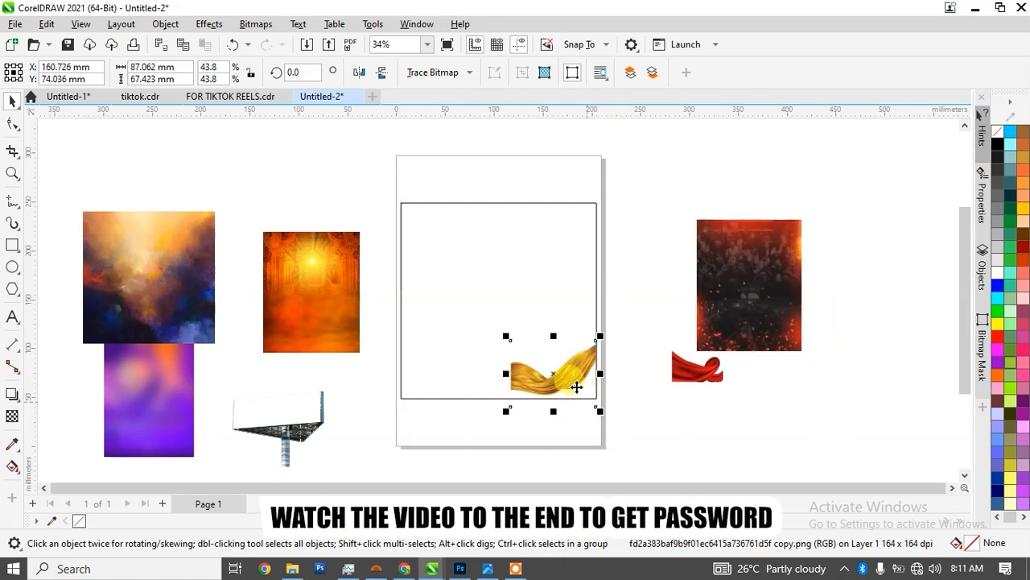
Step: Mirror the gold cloth vertically and horizontally, and enlarge it to about 163 × 127 mm across the rectangle's lower-right corner
{"action": "left_click", "coordinate": [386, 74]}
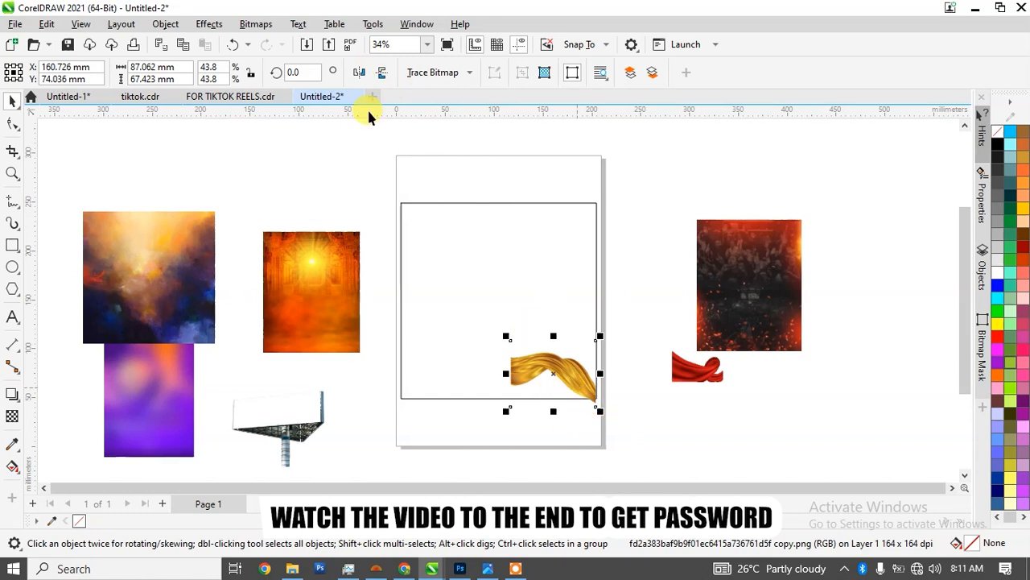
{"action": "left_click", "coordinate": [365, 76]}
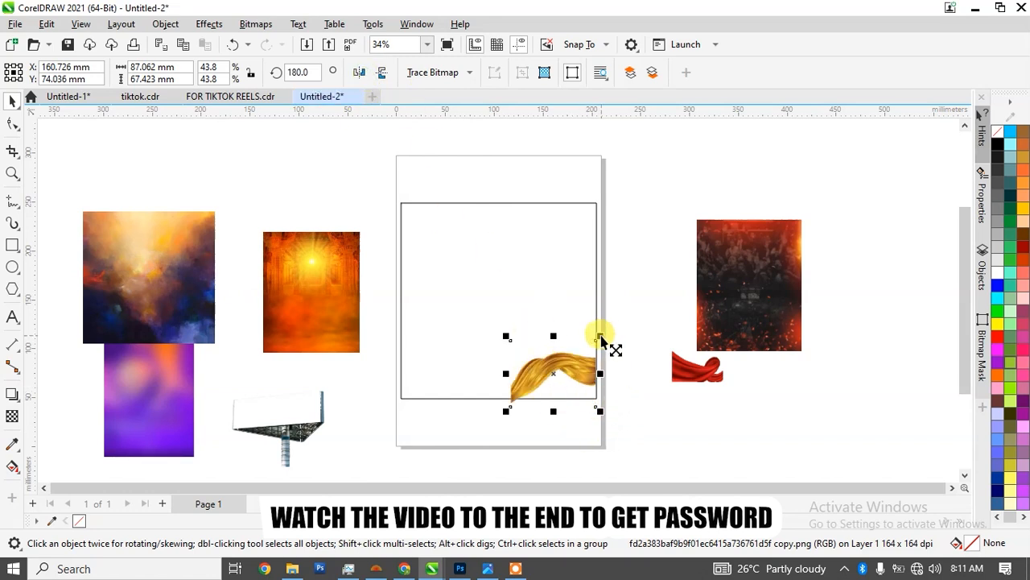
{"action": "left_click_drag", "start_coordinate": [600, 335], "coordinate": [637, 307]}
{"action": "left_click_drag", "start_coordinate": [586, 379], "coordinate": [615, 403]}
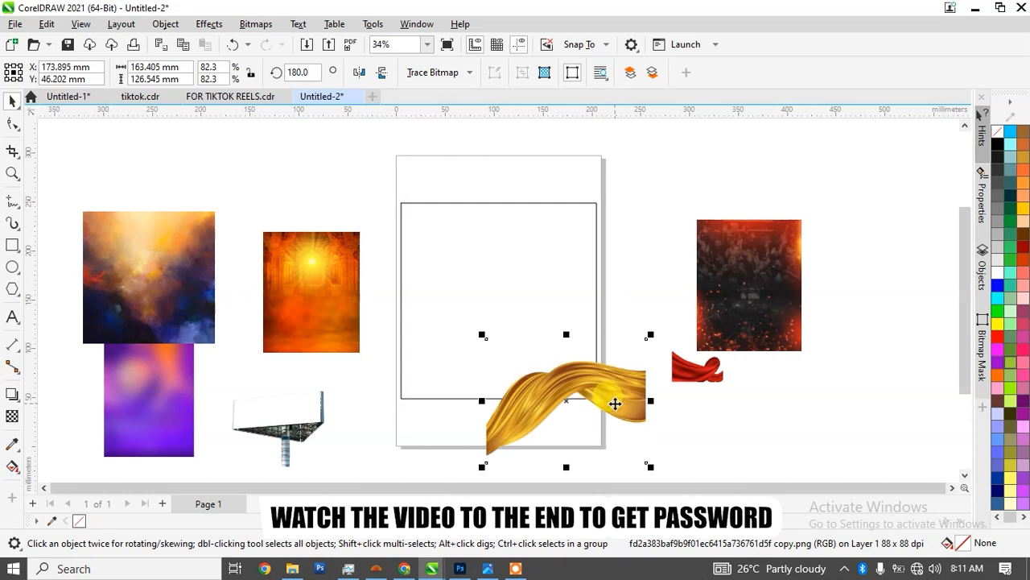
Step: Duplicate the gold cloth towards the rectangle's lower-left corner and mirror the copy horizontally
{"action": "left_click", "coordinate": [614, 406]}
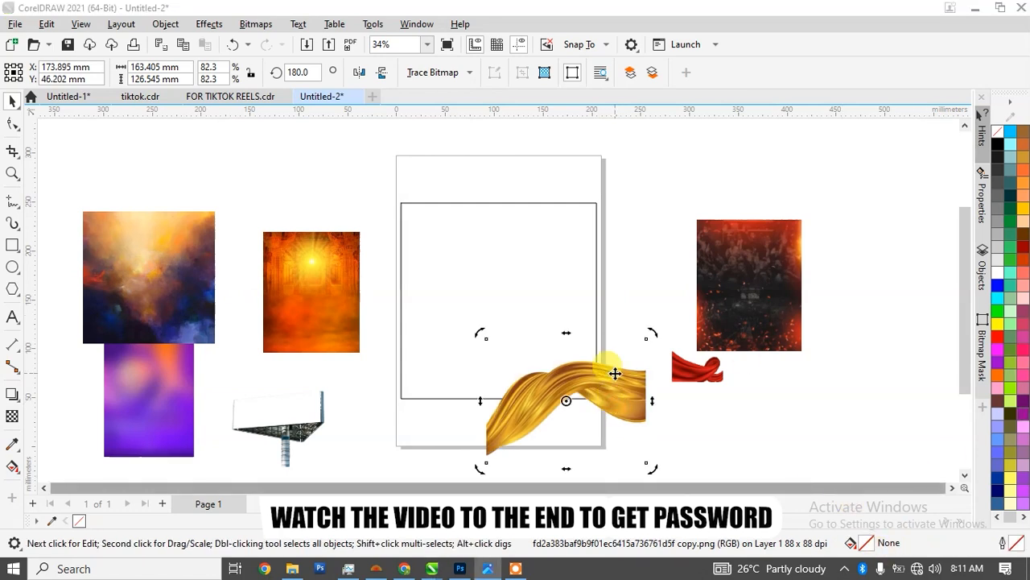
{"action": "left_click_drag", "start_coordinate": [568, 400], "coordinate": [468, 390]}
{"action": "right_click", "coordinate": [468, 391]}
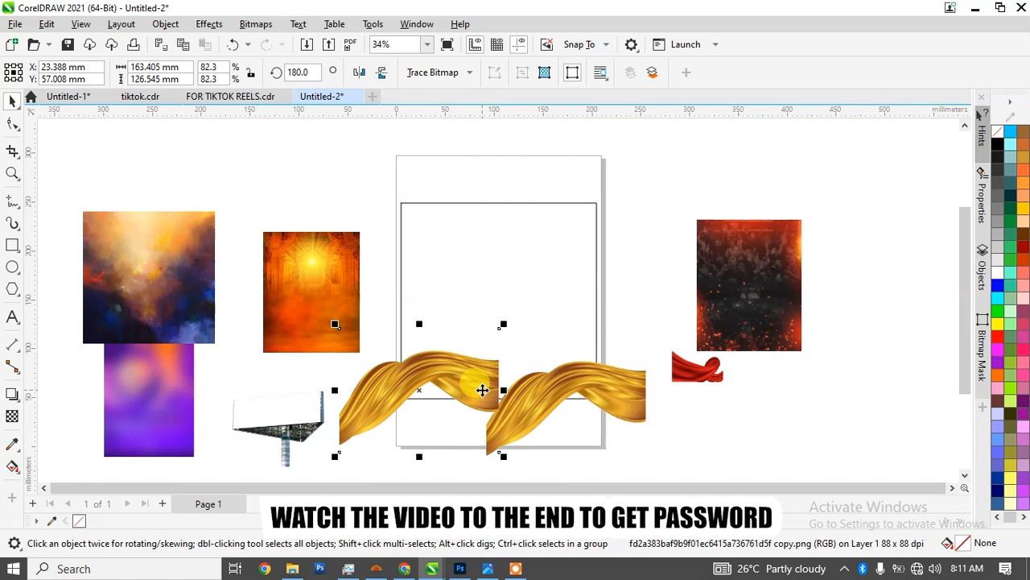
{"action": "left_click", "coordinate": [359, 73]}
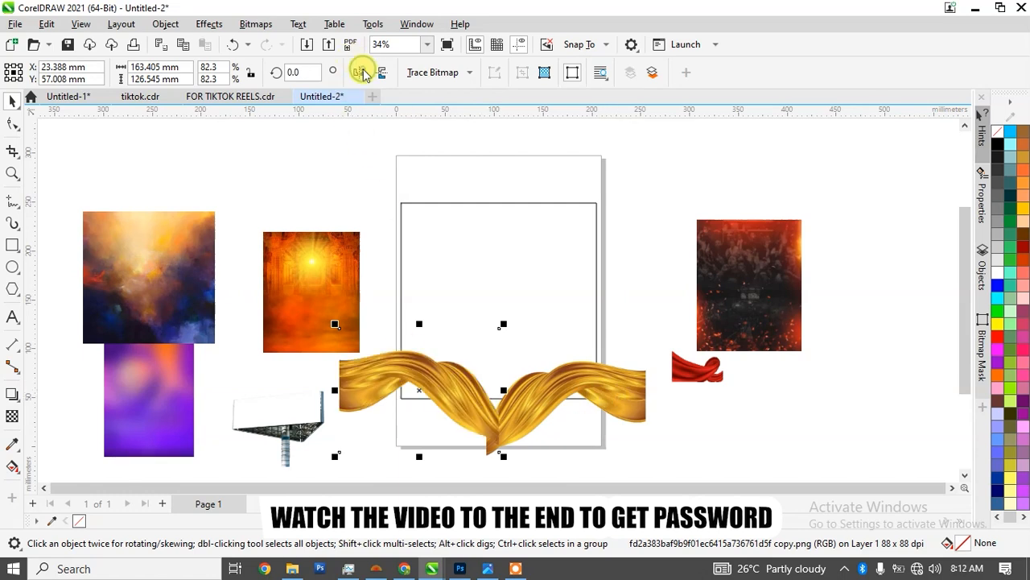
Step: Rotate the left gold cloth to about 345.4° and move it inwards to overlap the right cloth
{"action": "left_click", "coordinate": [429, 387]}
{"action": "left_click_drag", "start_coordinate": [508, 326], "coordinate": [513, 335]}
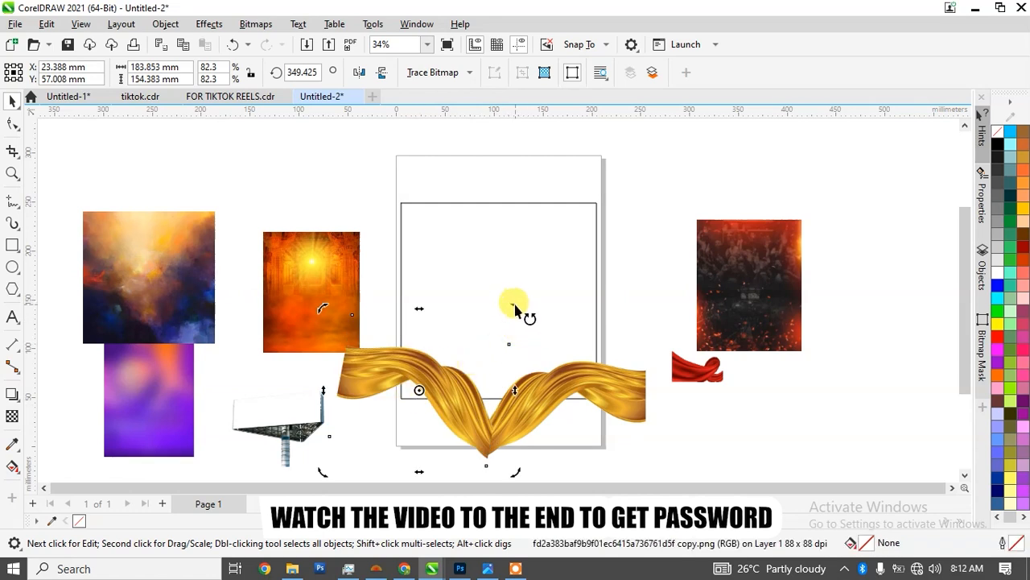
{"action": "left_click_drag", "start_coordinate": [515, 304], "coordinate": [500, 318]}
{"action": "left_click", "coordinate": [385, 373]}
{"action": "left_click_drag", "start_coordinate": [395, 373], "coordinate": [451, 383]}
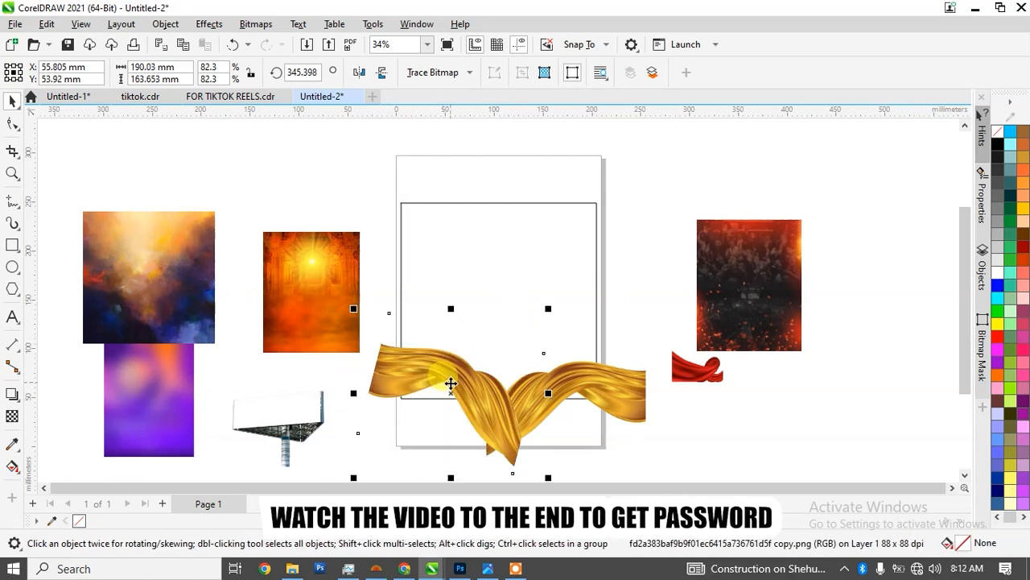
Step: Rotate the right gold cloth to about 173.4° and nudge it slightly down beside the left cloth
{"action": "left_click", "coordinate": [640, 396]}
{"action": "left_click", "coordinate": [644, 392]}
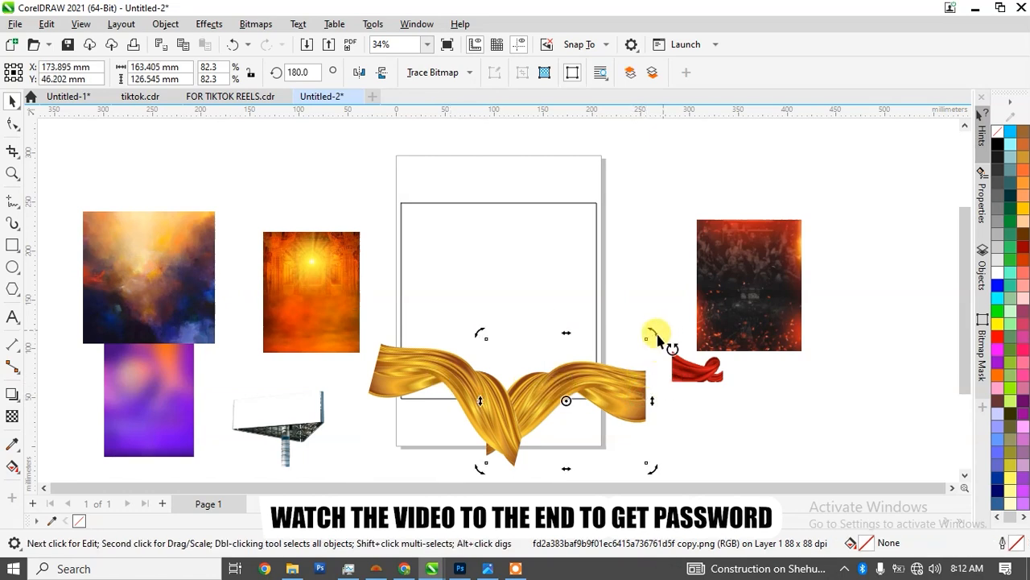
{"action": "left_click_drag", "start_coordinate": [656, 338], "coordinate": [653, 346]}
{"action": "left_click", "coordinate": [598, 391]}
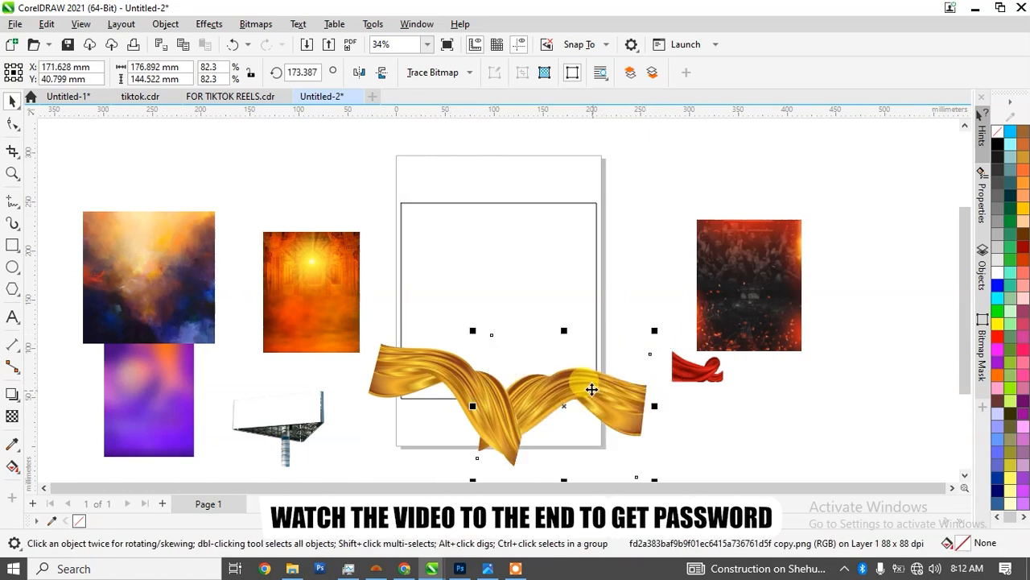
Step: Select both gold cloths and PowerClip them inside the square rectangle
{"action": "left_click", "coordinate": [393, 375], "text": "shift"}
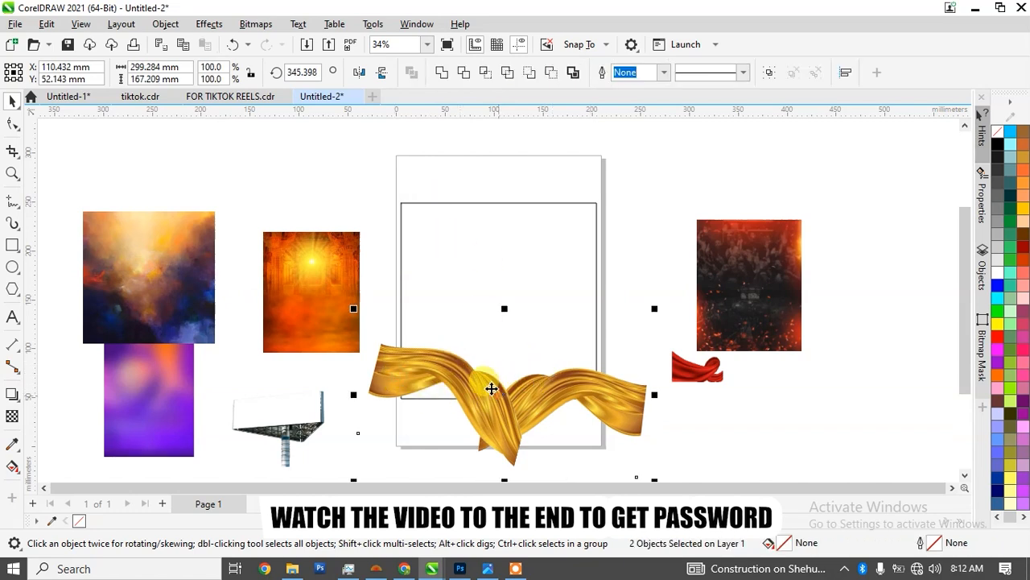
{"action": "right_click", "coordinate": [497, 234]}
{"action": "left_click", "coordinate": [562, 330]}
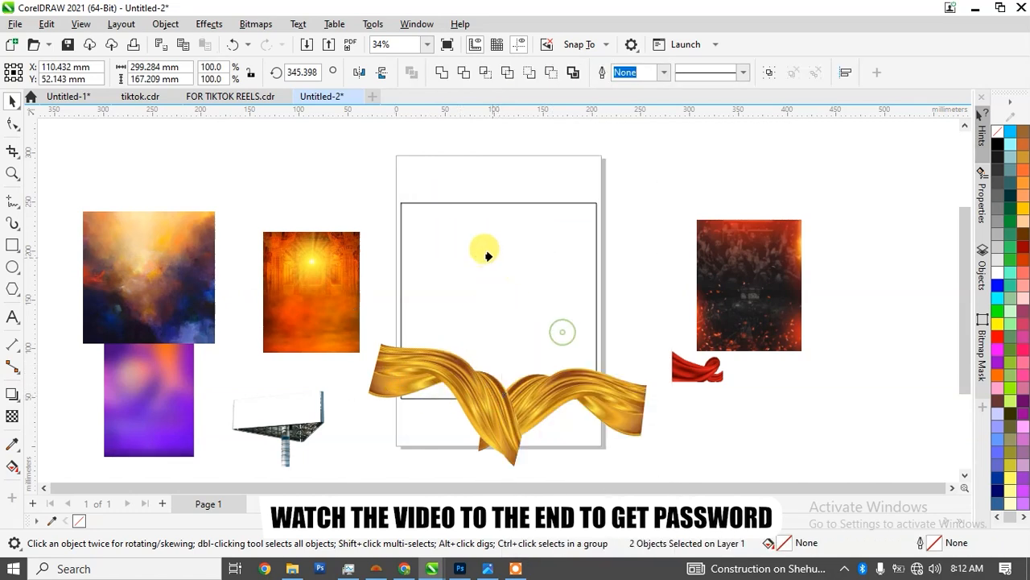
{"action": "left_click", "coordinate": [491, 256]}
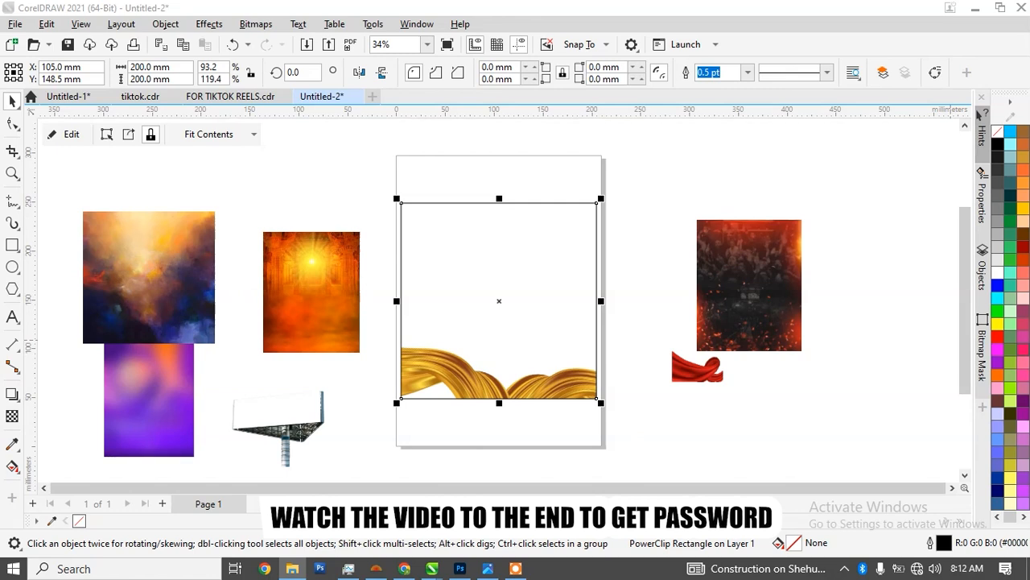
Step: Add the red-orange striped background and the white line-pattern image from the file folder, and PowerClip the pattern inside the rectangle
{"action": "left_click_drag", "start_coordinate": [768, 351], "coordinate": [768, 353]}
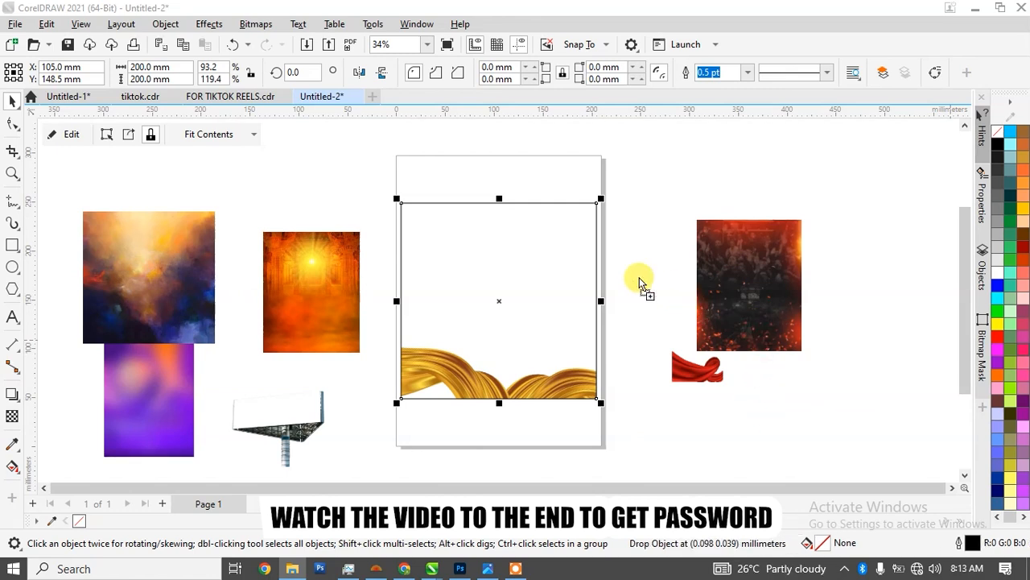
{"action": "left_click_drag", "start_coordinate": [737, 182], "coordinate": [731, 169]}
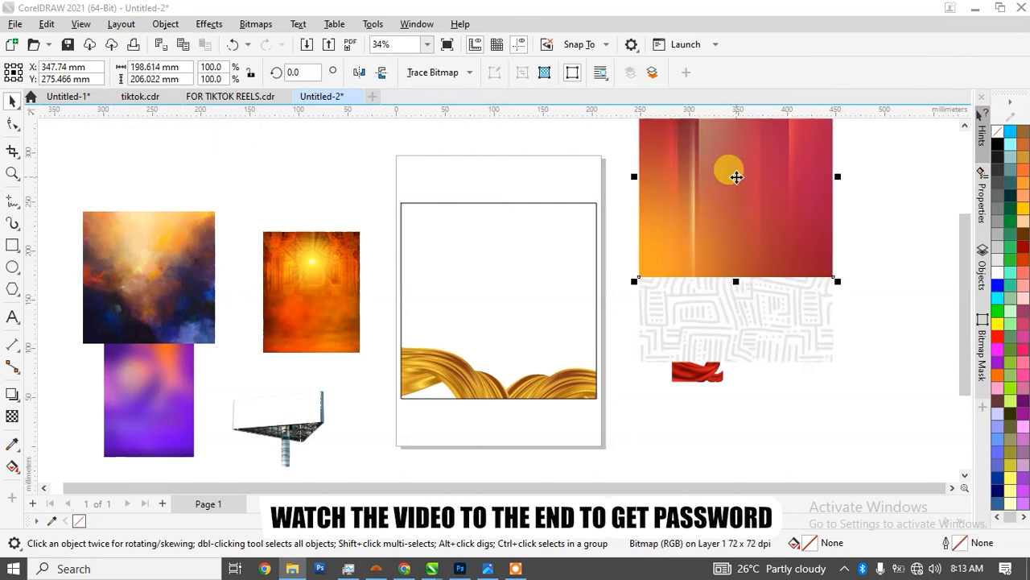
{"action": "left_click", "coordinate": [812, 326]}
{"action": "left_click_drag", "start_coordinate": [795, 360], "coordinate": [305, 255]}
{"action": "left_click_drag", "start_coordinate": [258, 175], "coordinate": [527, 277]}
{"action": "left_click", "coordinate": [564, 329]}
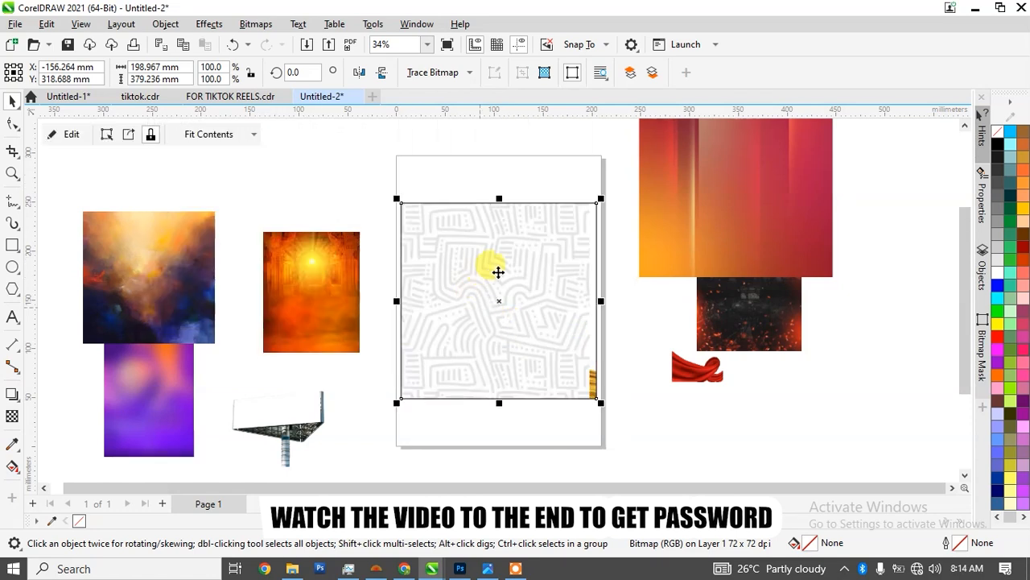
Step: Edit the PowerClip contents, enlarge the line pattern to about 219 × 417 mm and move it behind the gold cloths
{"action": "double_click", "coordinate": [505, 276]}
{"action": "left_click", "coordinate": [541, 324]}
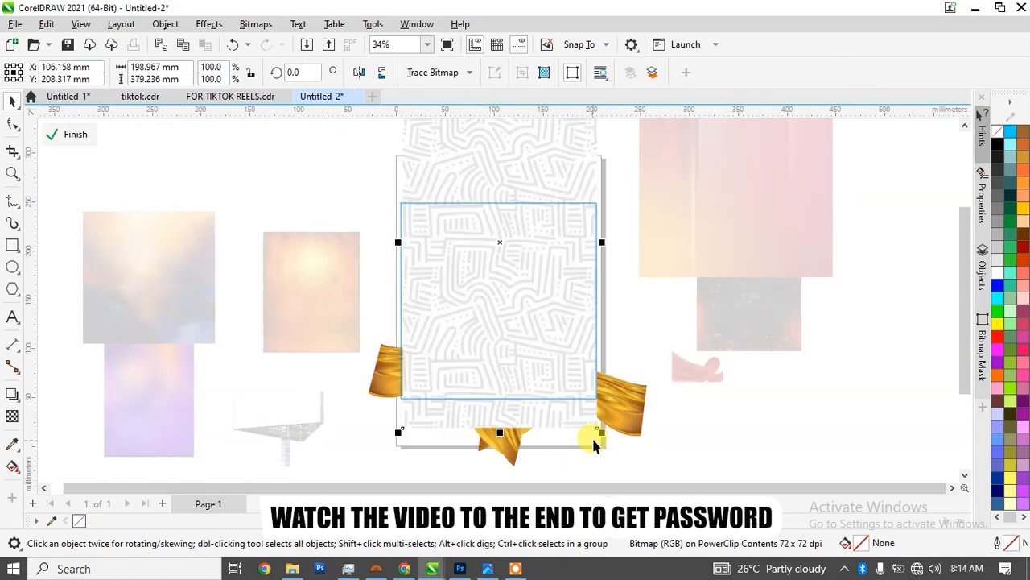
{"action": "left_click_drag", "start_coordinate": [607, 445], "coordinate": [613, 450]}
{"action": "key", "text": "ctrl+Next"}
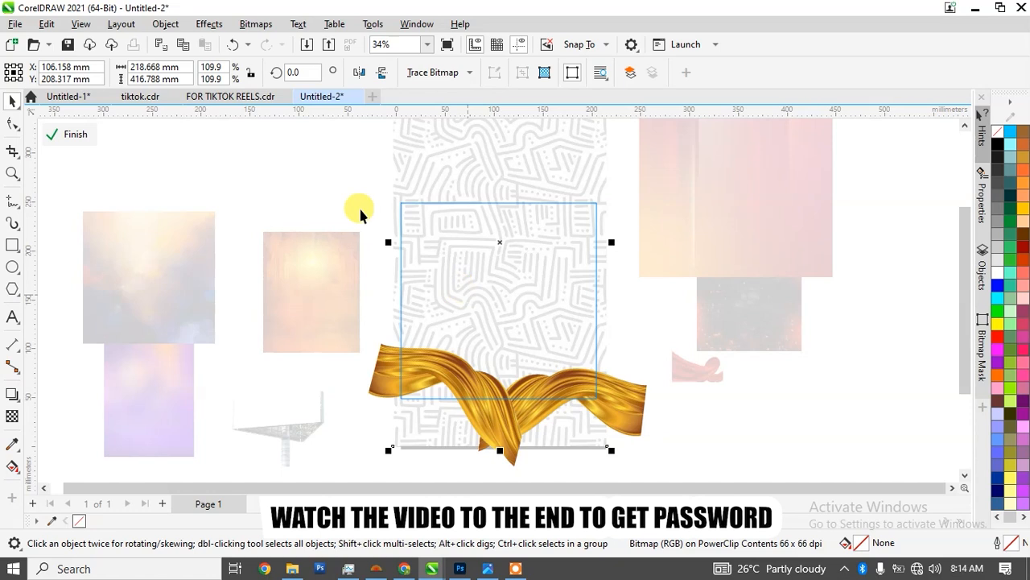
Step: Apply a downward linear fountain transparency that fades the line pattern out above the gold cloths, and finish editing the PowerClip
{"action": "left_click", "coordinate": [499, 202]}
{"action": "left_click", "coordinate": [485, 216]}
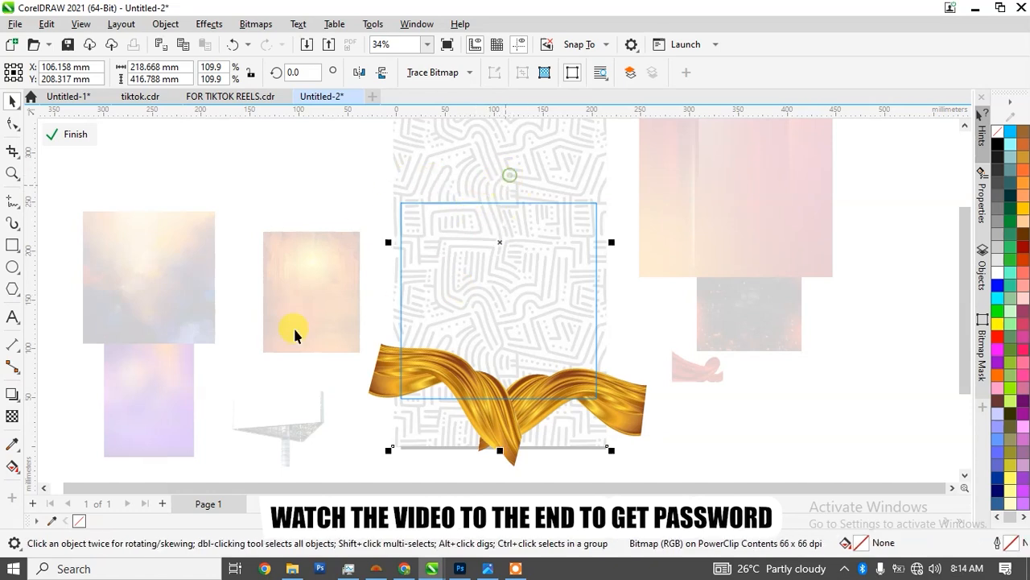
{"action": "left_click", "coordinate": [12, 417]}
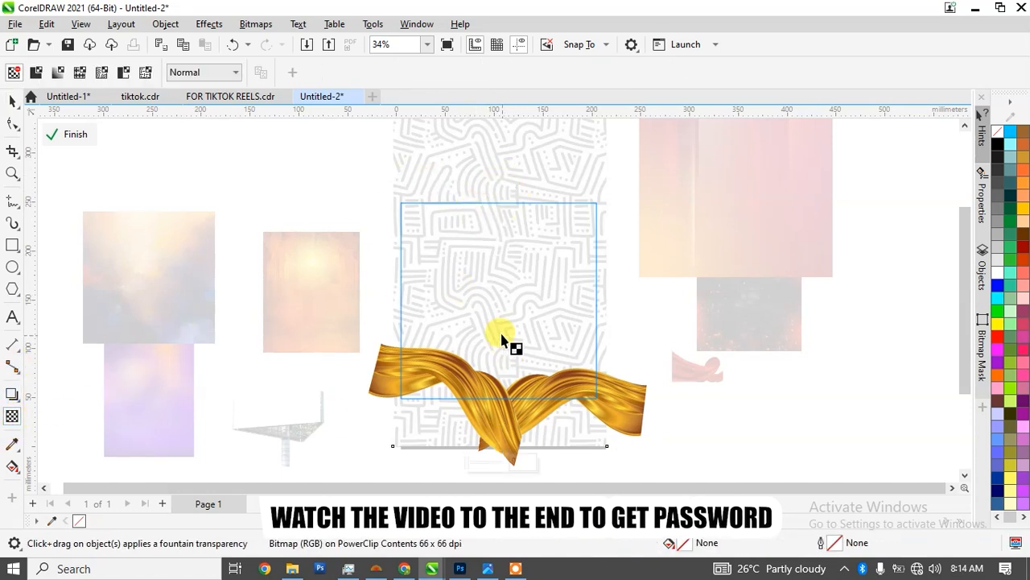
{"action": "left_click_drag", "start_coordinate": [505, 313], "coordinate": [508, 372]}
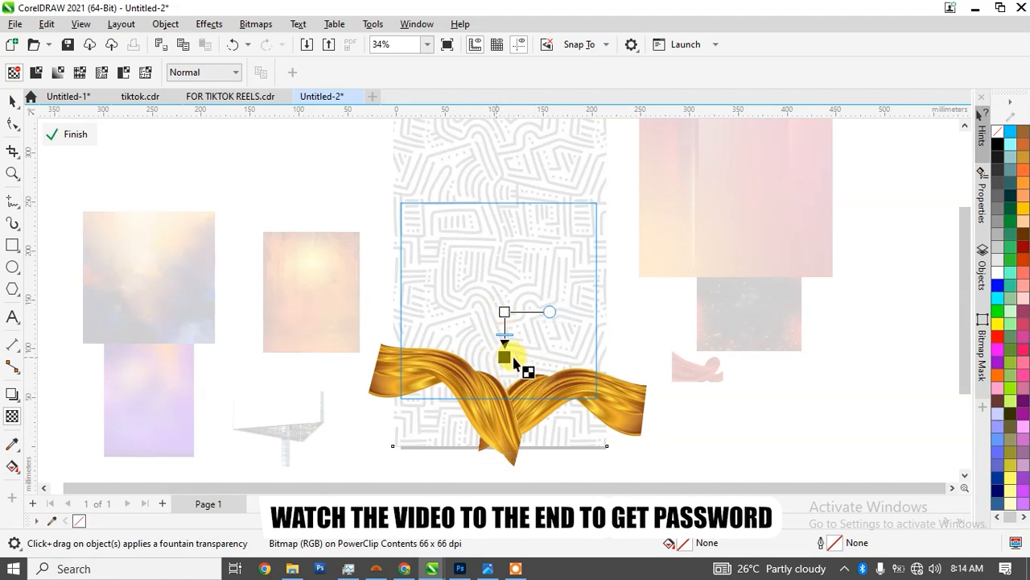
{"action": "left_click", "coordinate": [513, 359]}
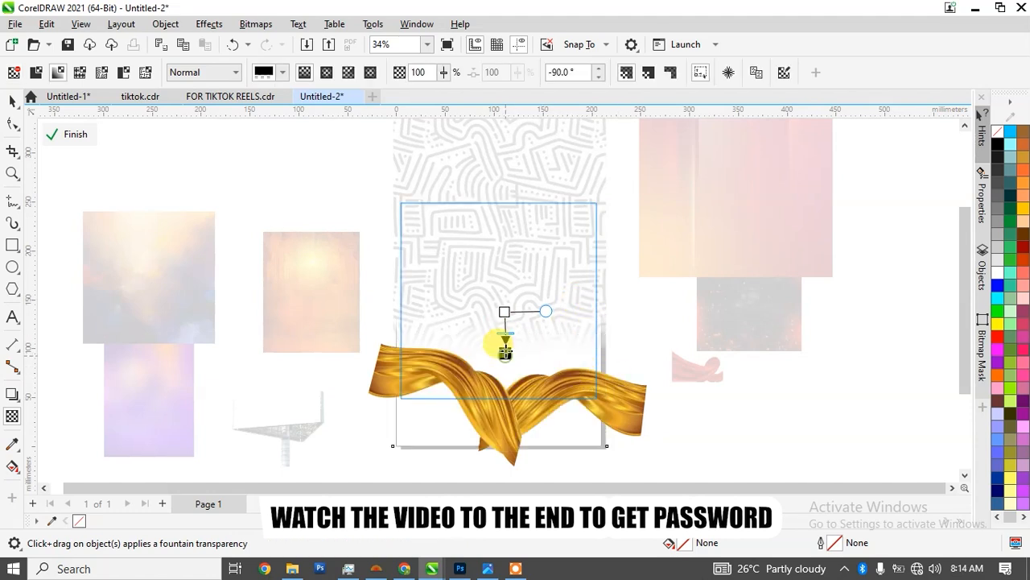
{"action": "left_click", "coordinate": [504, 341]}
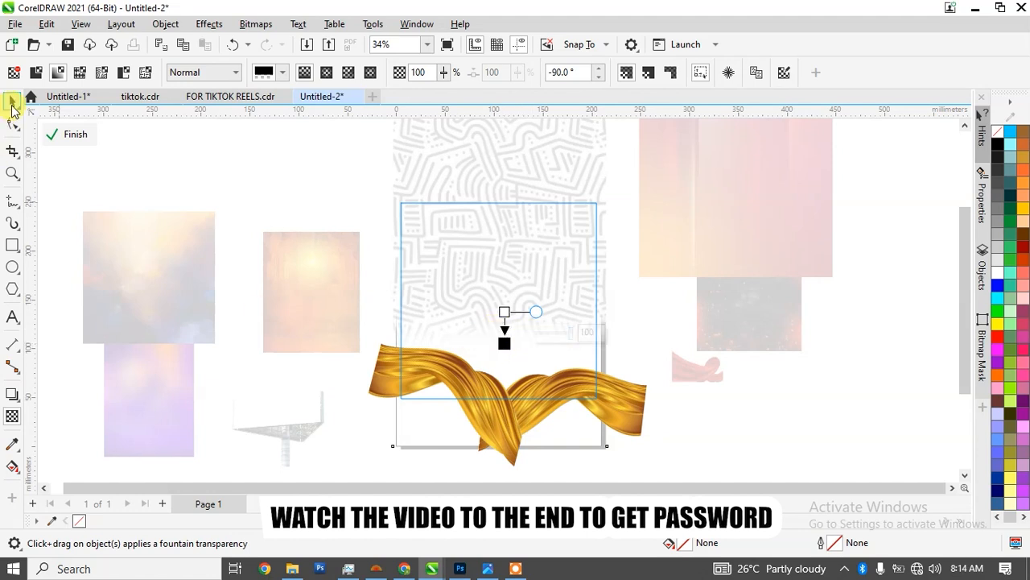
{"action": "left_click", "coordinate": [12, 104]}
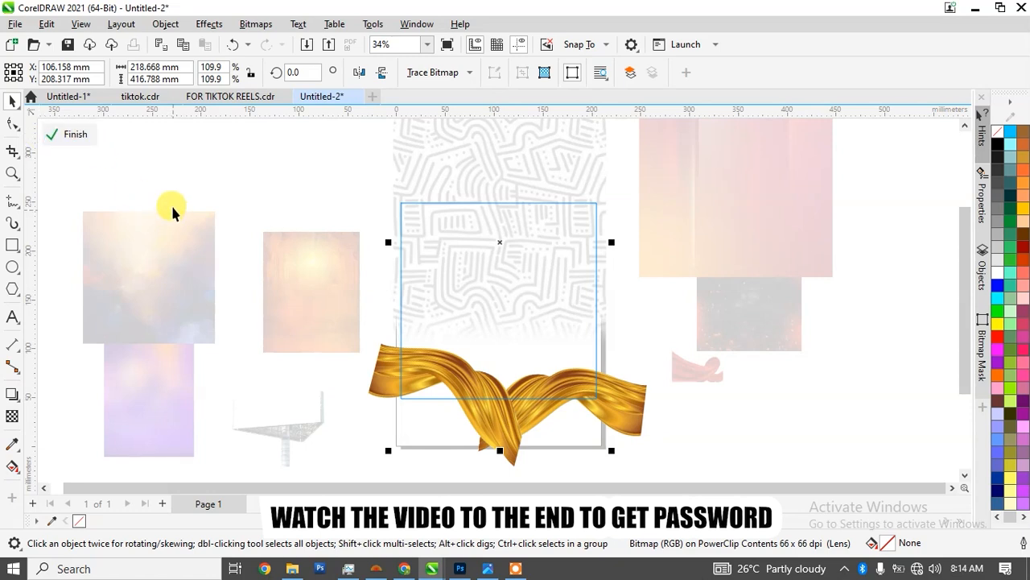
{"action": "left_click", "coordinate": [191, 167], "text": "ctrl"}
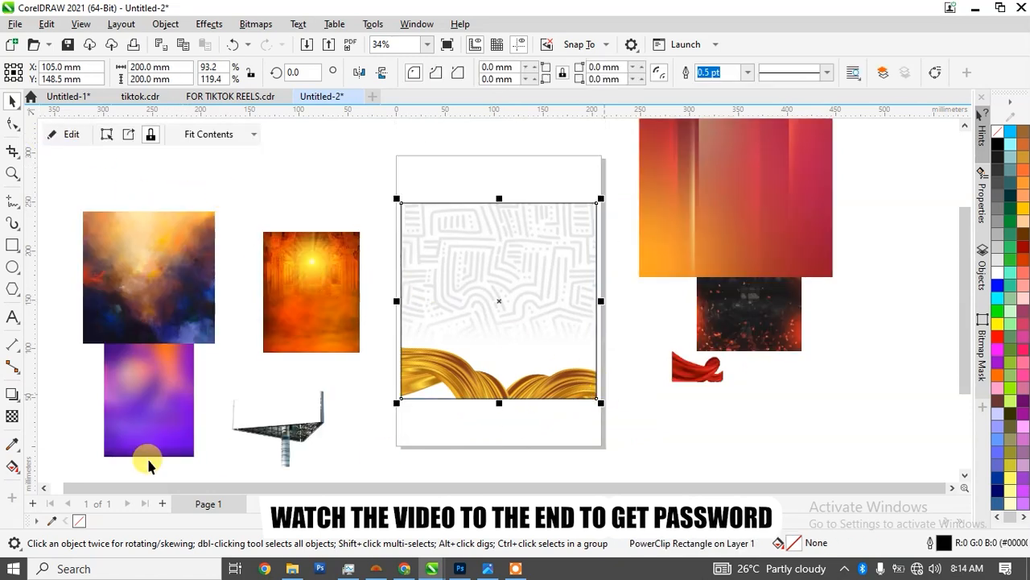
{"action": "left_click", "coordinate": [483, 313]}
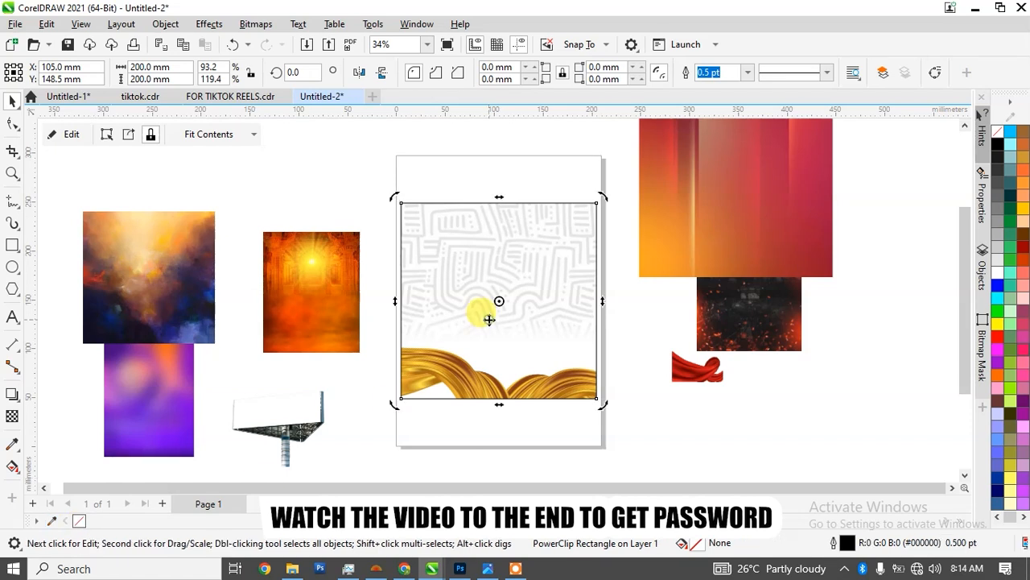
Step: Remove the outline from the square PowerClip rectangle and deselect it
{"action": "right_click", "coordinate": [79, 522]}
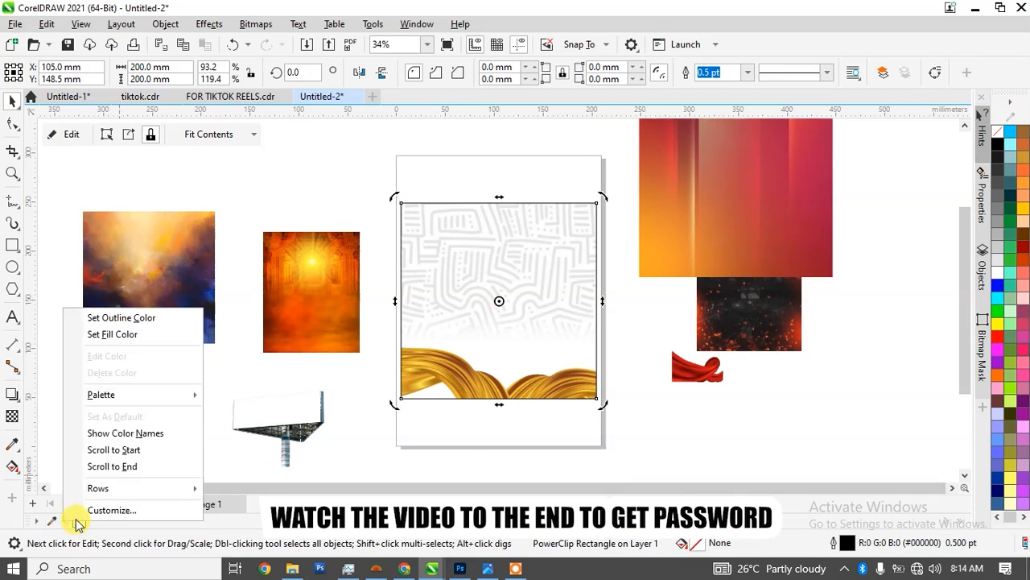
{"action": "left_click", "coordinate": [111, 318]}
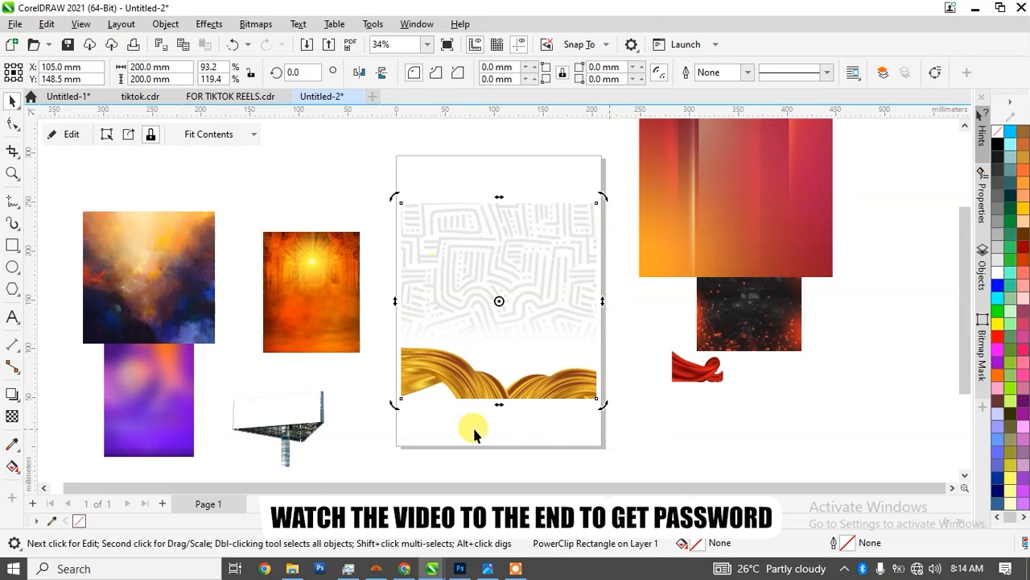
{"action": "left_click", "coordinate": [667, 433]}
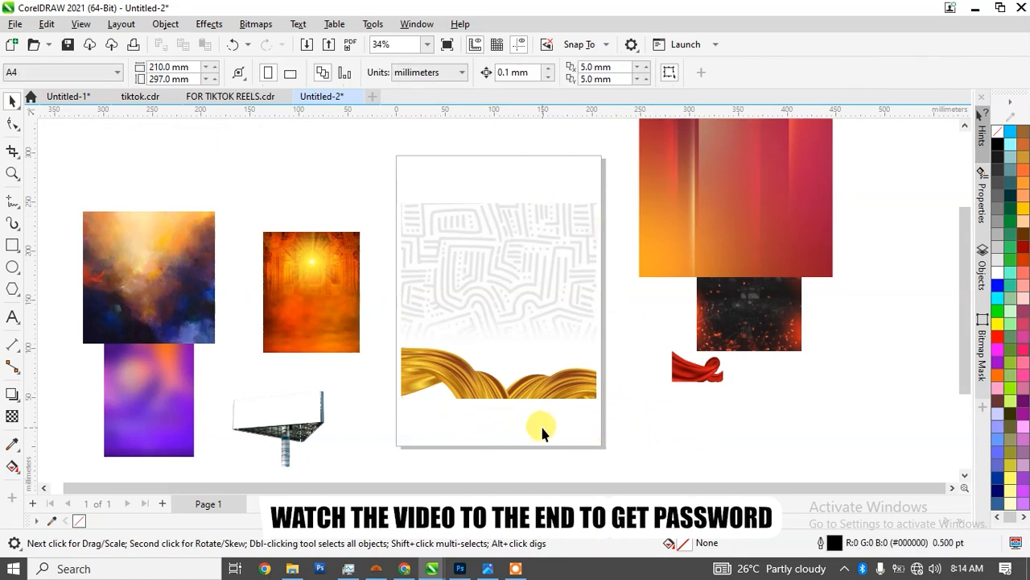
Step: Move the billboard image over the line pattern's right edge and enlarge it to about 184 mm square
{"action": "left_click", "coordinate": [278, 412]}
{"action": "left_click_drag", "start_coordinate": [278, 424], "coordinate": [609, 319]}
{"action": "left_click_drag", "start_coordinate": [659, 362], "coordinate": [684, 388]}
{"action": "left_click_drag", "start_coordinate": [617, 321], "coordinate": [607, 260]}
{"action": "left_click", "coordinate": [607, 260]}
{"action": "mouse_move", "coordinate": [671, 320]}
{"action": "left_mouse_down"}
{"action": "mouse_move", "coordinate": [695, 306]}
{"action": "mouse_move", "coordinate": [678, 310]}
{"action": "left_mouse_up"}
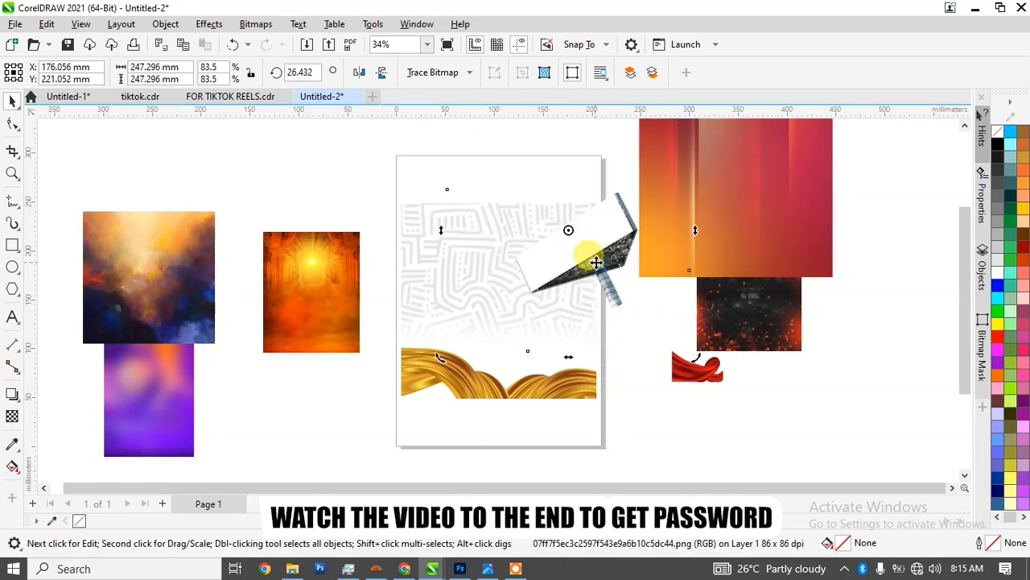
{"action": "key", "text": "ctrl+z"}
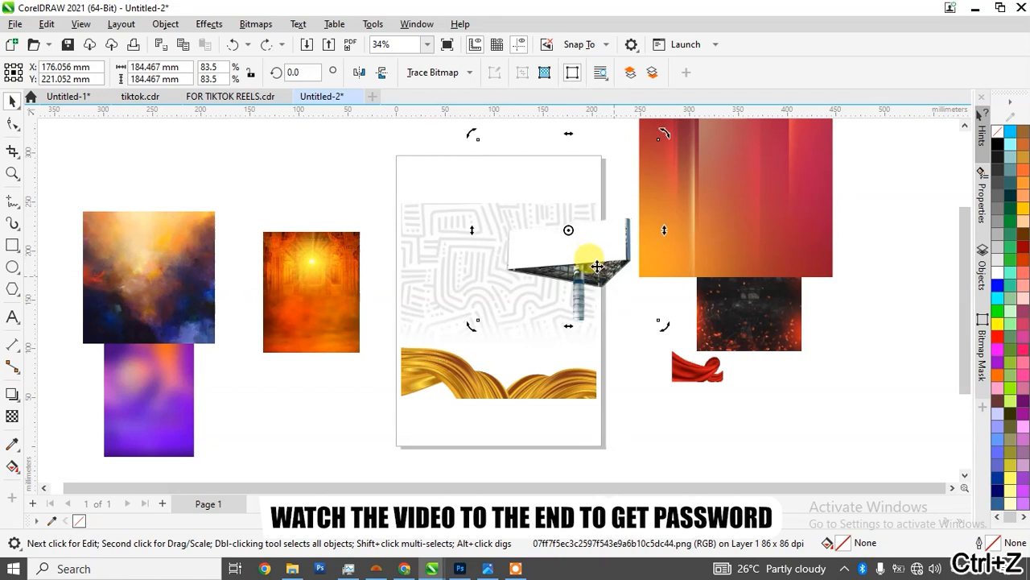
{"action": "left_click", "coordinate": [612, 275]}
{"action": "left_click_drag", "start_coordinate": [610, 279], "coordinate": [615, 276]}
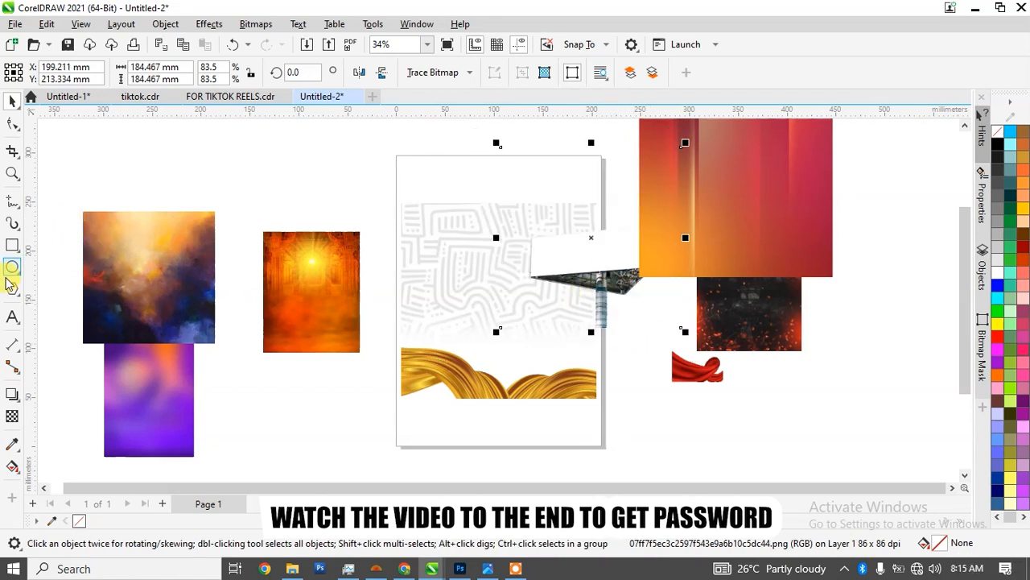
Step: Apply a downward linear fountain transparency that fades out the lower end of the billboard's pole
{"action": "left_click", "coordinate": [12, 417]}
{"action": "scroll", "coordinate": [636, 310], "scroll_direction": "up", "scroll_amount": 3}
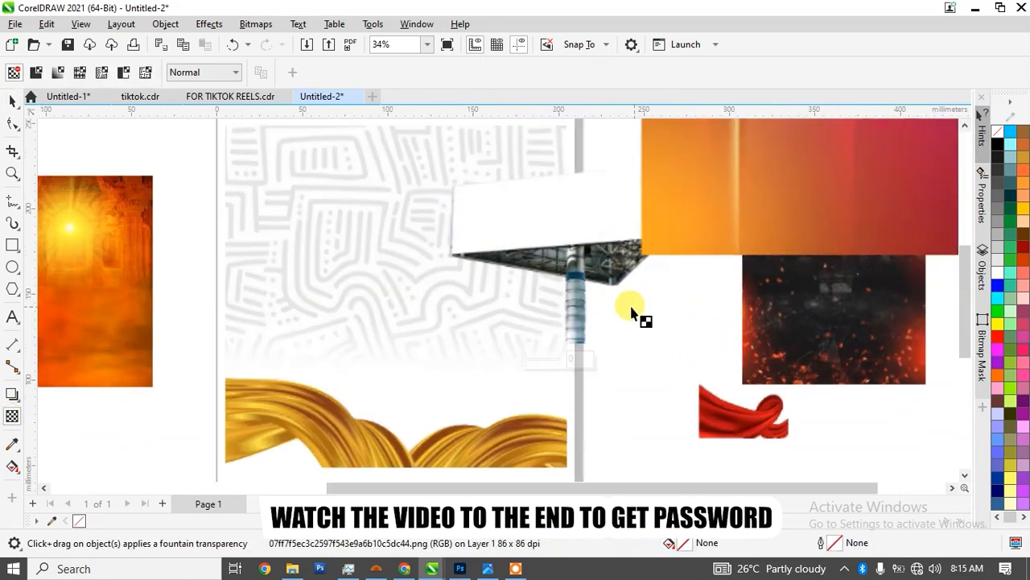
{"action": "left_click_drag", "start_coordinate": [574, 312], "coordinate": [576, 345]}
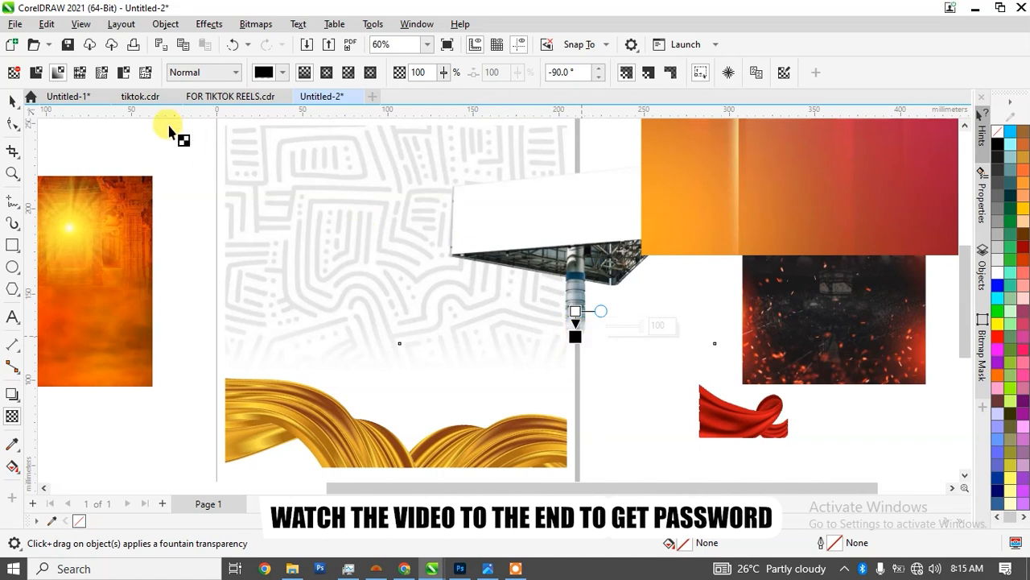
{"action": "left_click", "coordinate": [11, 102]}
{"action": "left_click_drag", "start_coordinate": [719, 186], "coordinate": [688, 207]}
{"action": "key", "text": "ctrl+z"}
{"action": "key", "text": "ctrl+z"}
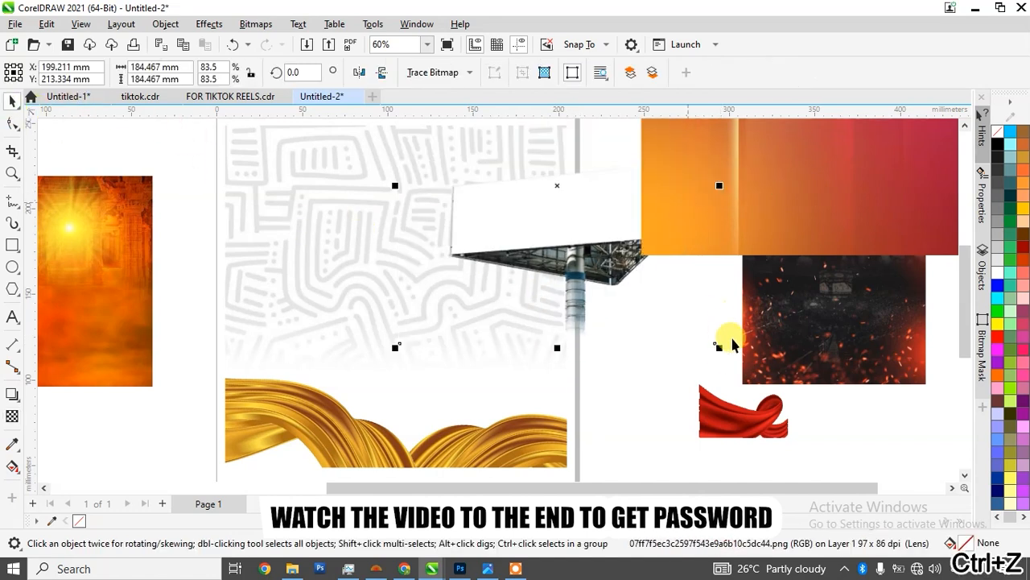
Step: Shrink the billboard image to about 155 mm square and try a Quick Trace on it
{"action": "left_click_drag", "start_coordinate": [593, 242], "coordinate": [581, 220]}
{"action": "right_click", "coordinate": [581, 220]}
{"action": "left_click", "coordinate": [624, 140]}
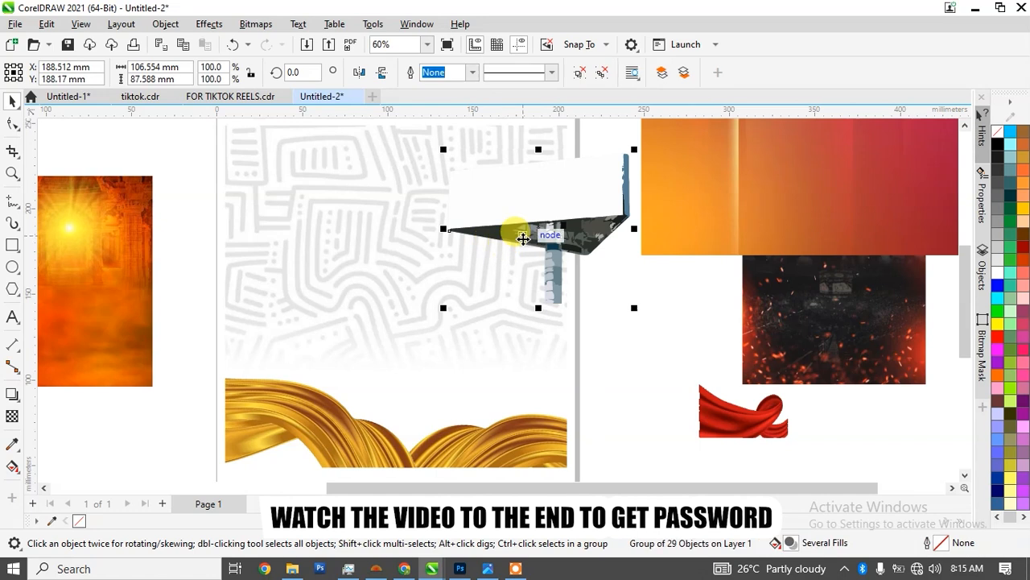
{"action": "key", "text": "ctrl+z"}
Step: PowerClip the billboard inside the square rectangle
{"action": "right_click", "coordinate": [586, 190]}
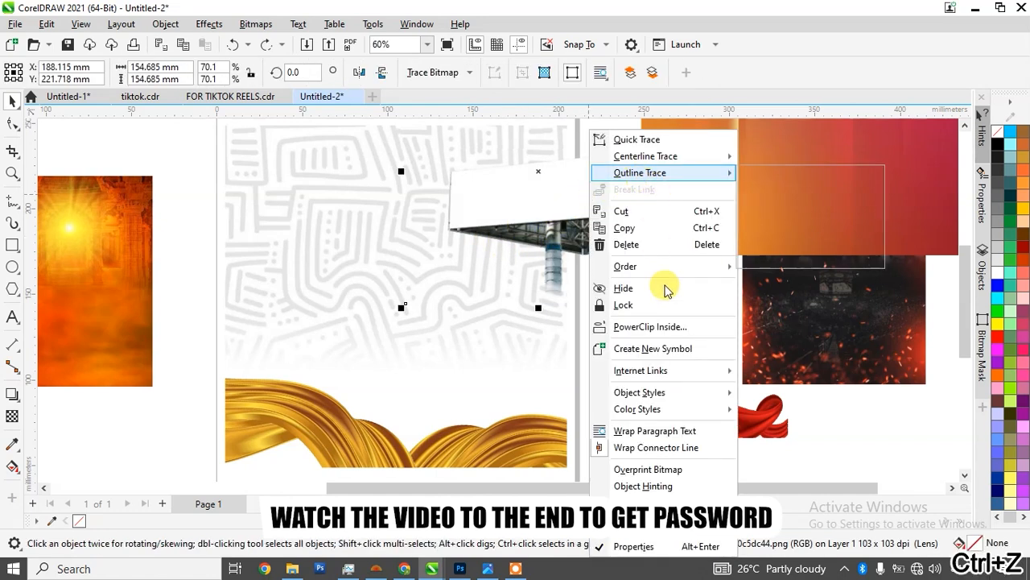
{"action": "left_click", "coordinate": [650, 326]}
{"action": "left_click", "coordinate": [302, 321]}
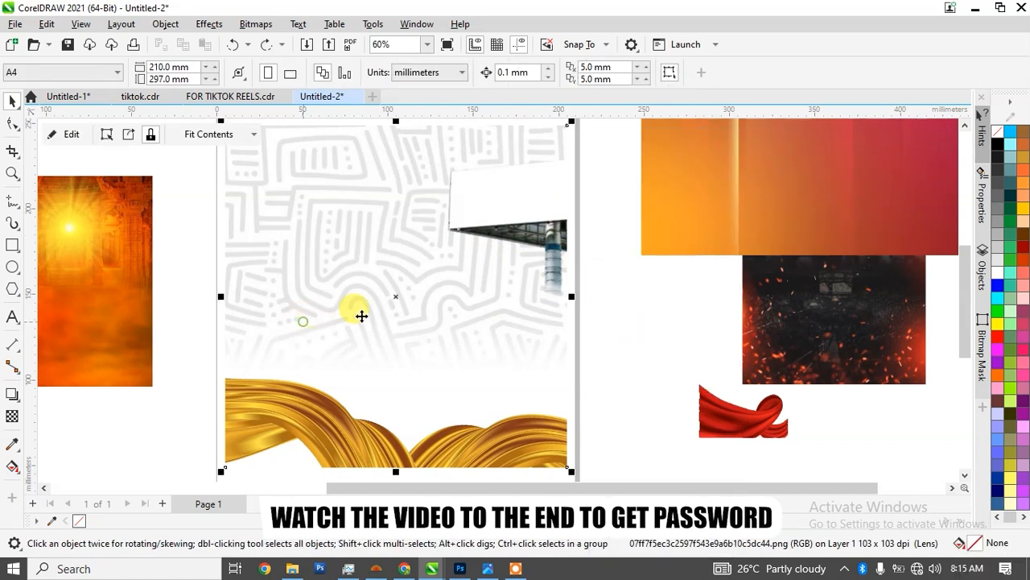
Step: Edit the PowerClip contents, enlarge the billboard to about 170 mm square, reposition it at the right edge and finish editing
{"action": "double_click", "coordinate": [549, 210]}
{"action": "left_click_drag", "start_coordinate": [548, 226], "coordinate": [569, 221]}
{"action": "left_click_drag", "start_coordinate": [691, 320], "coordinate": [717, 338]}
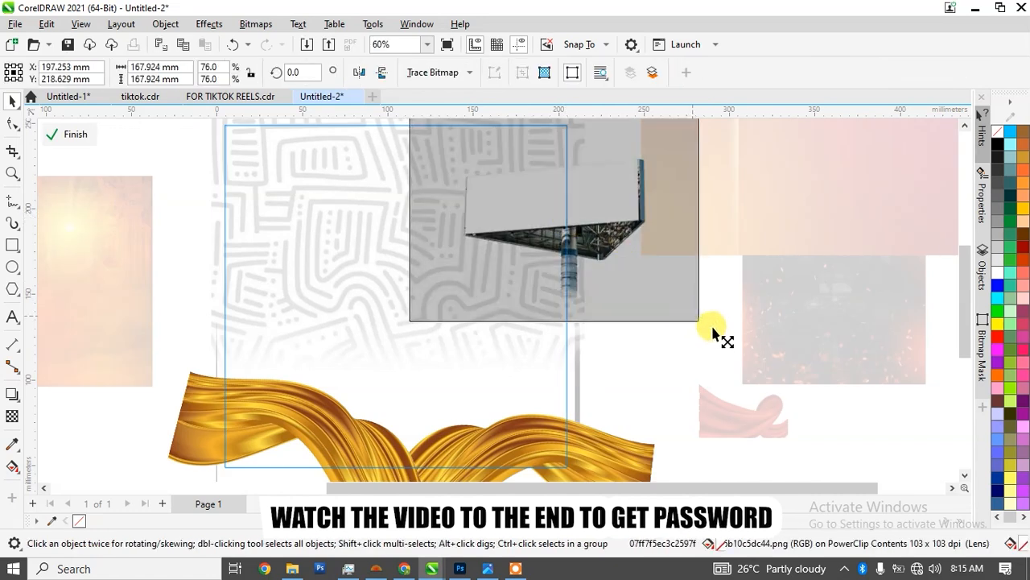
{"action": "left_click_drag", "start_coordinate": [570, 230], "coordinate": [582, 223]}
{"action": "left_click", "coordinate": [829, 331], "text": "ctrl"}
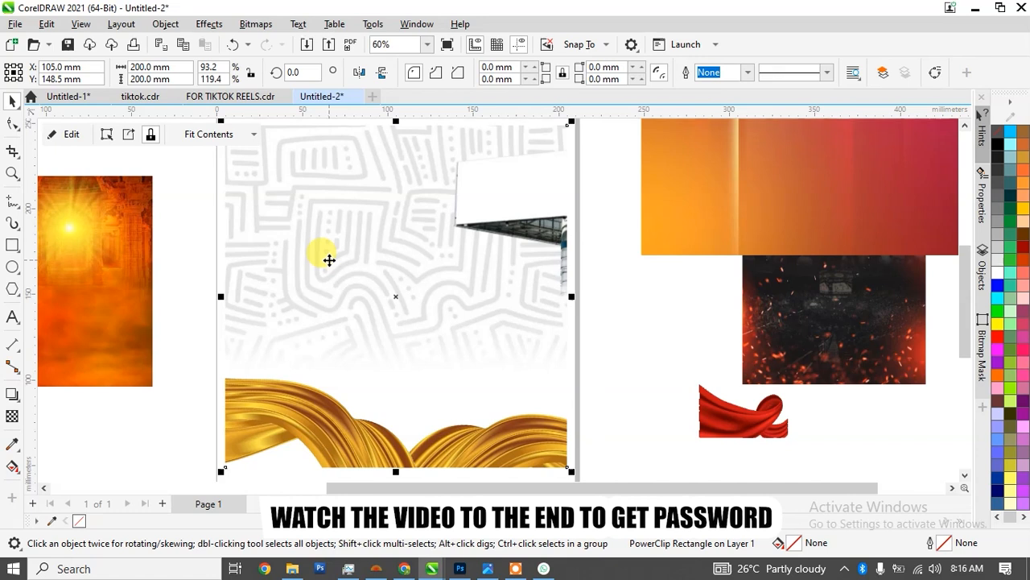
Step: Import e3dc64f5036abe5735acab01ee769cc5.png and place this two-panel billboard at about 62 × 83 mm over the first billboard
{"action": "right_click", "coordinate": [124, 438]}
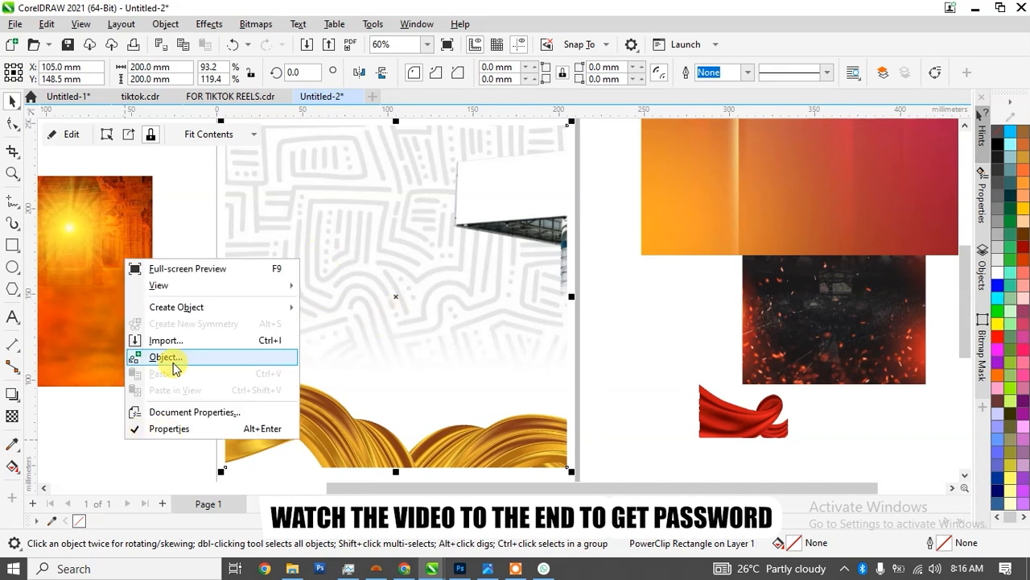
{"action": "left_click", "coordinate": [165, 340]}
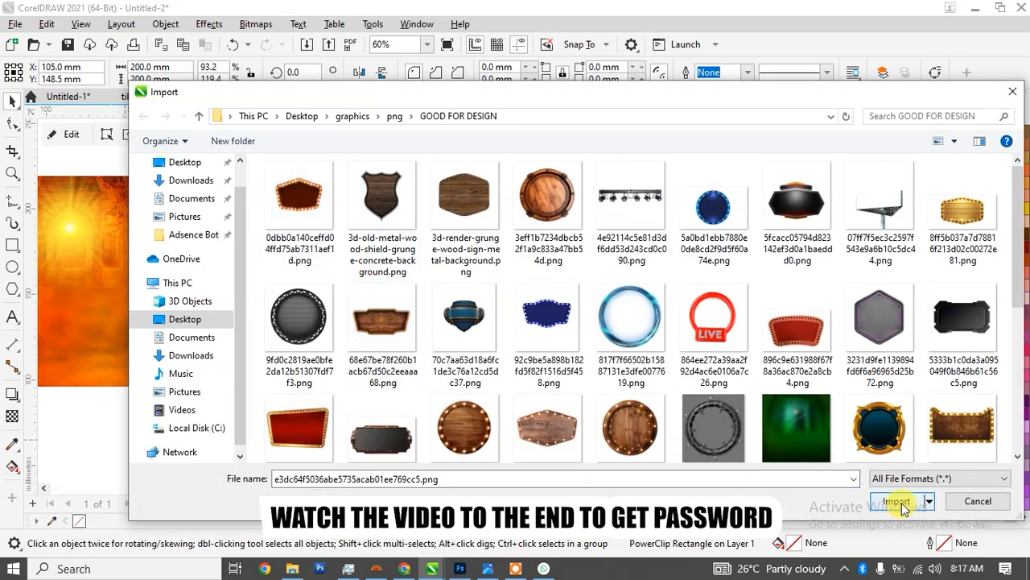
{"action": "left_click", "coordinate": [896, 501]}
{"action": "left_click_drag", "start_coordinate": [285, 211], "coordinate": [400, 356]}
{"action": "left_click_drag", "start_coordinate": [340, 257], "coordinate": [499, 212]}
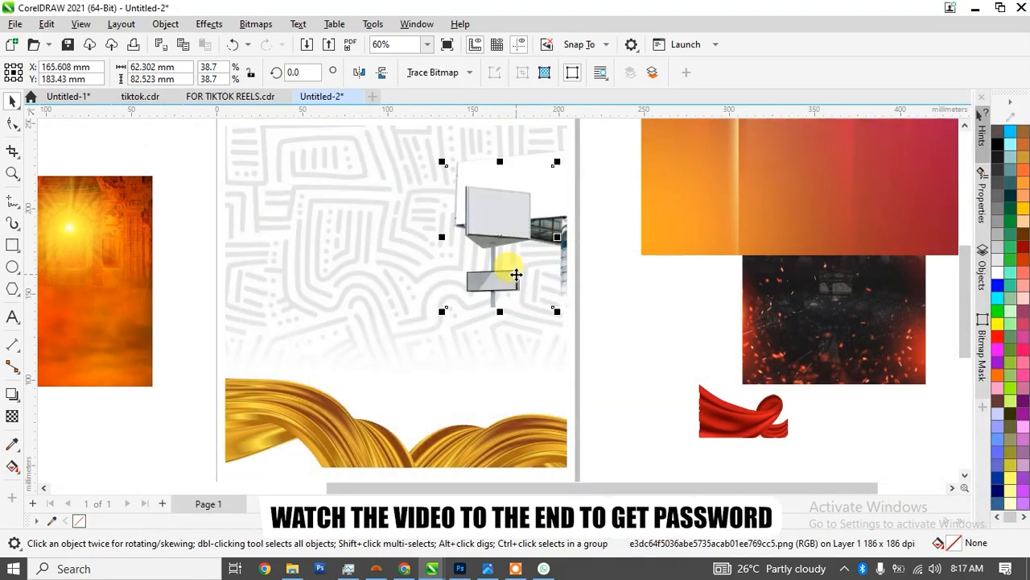
Step: Import the wheat border PNG at about 86 × 94 mm and place it beside the billboards on the line pattern
{"action": "right_click", "coordinate": [132, 436]}
{"action": "left_click", "coordinate": [182, 336]}
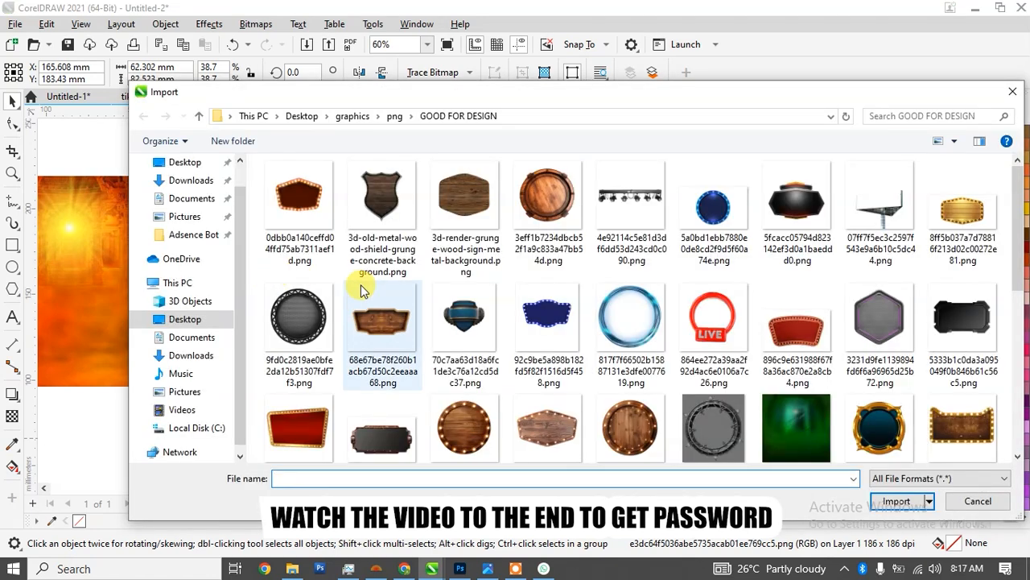
{"action": "left_click", "coordinate": [191, 355]}
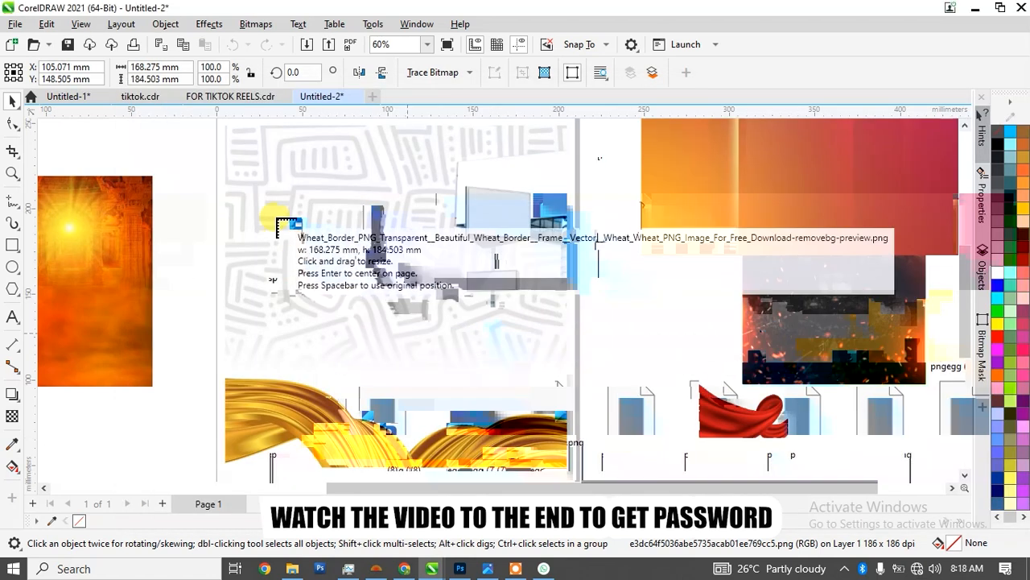
{"action": "left_click_drag", "start_coordinate": [273, 215], "coordinate": [448, 381]}
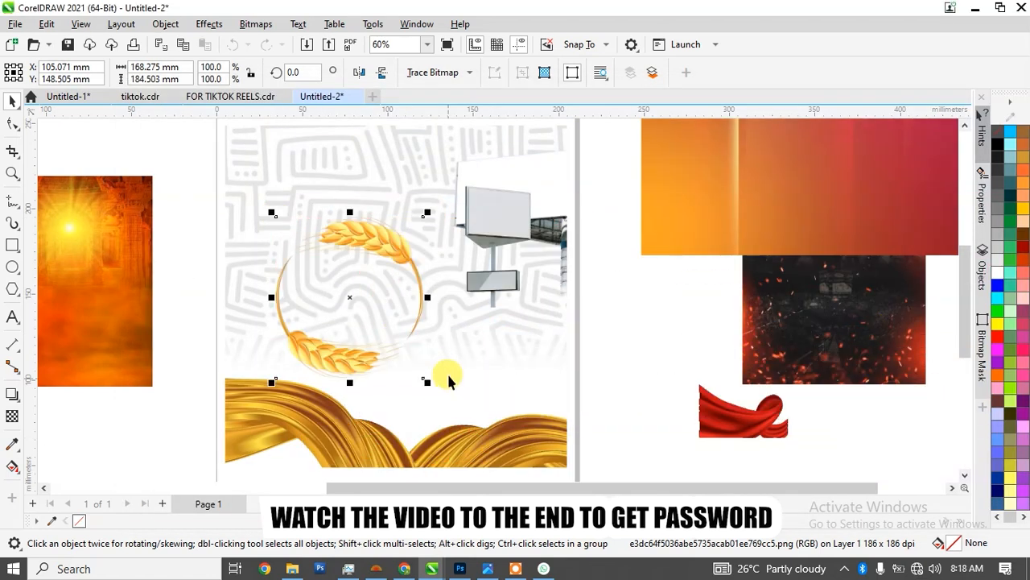
{"action": "left_click_drag", "start_coordinate": [327, 357], "coordinate": [362, 324]}
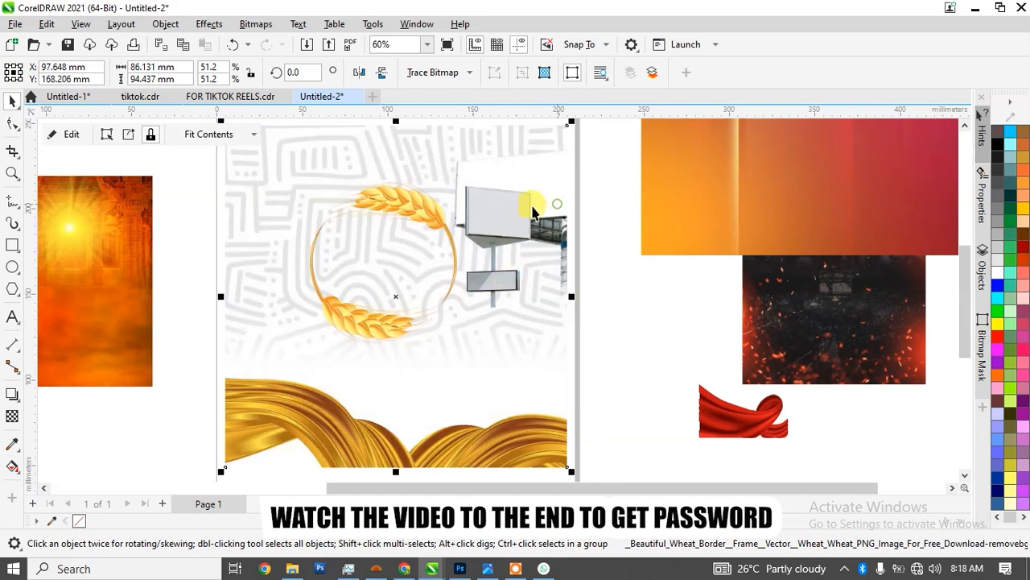
Step: PowerClip the two-panel billboard inside the square rectangle
{"action": "left_click", "coordinate": [507, 212]}
{"action": "right_click", "coordinate": [511, 212]}
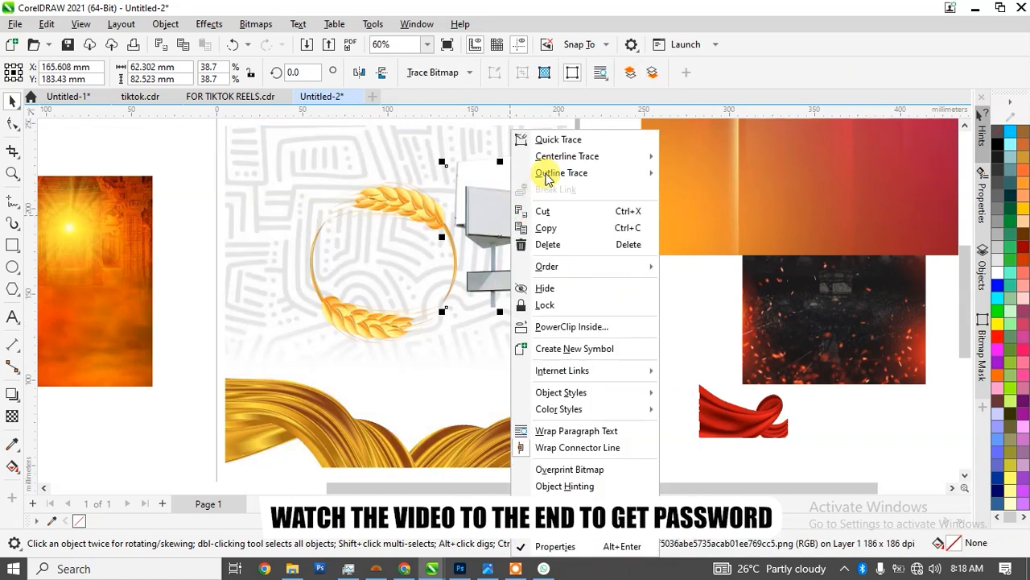
{"action": "left_click", "coordinate": [572, 326]}
{"action": "left_click", "coordinate": [425, 387]}
Step: Edit the PowerClip contents and delete the larger white billboard
{"action": "double_click", "coordinate": [467, 376]}
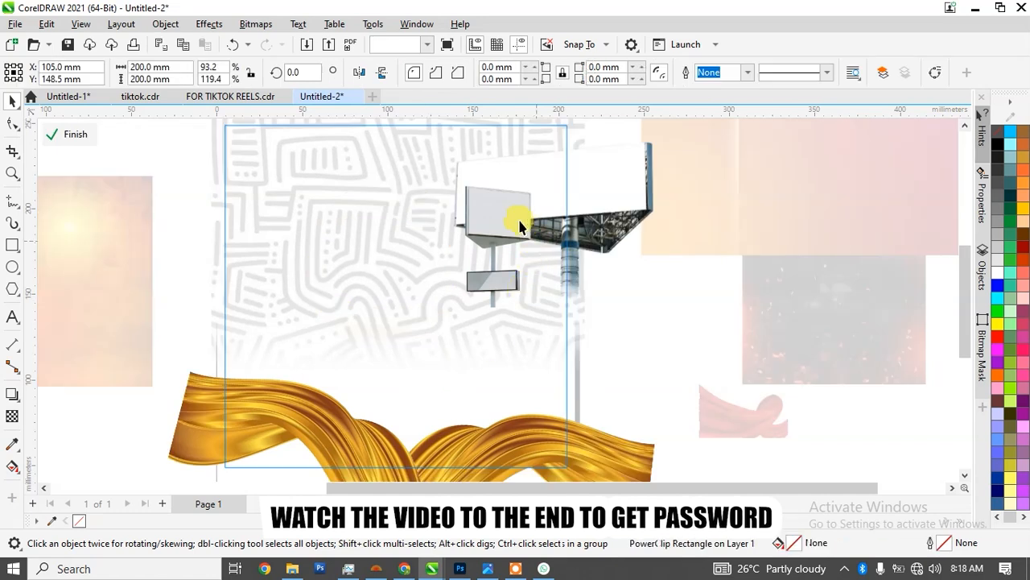
{"action": "left_click", "coordinate": [575, 211]}
{"action": "left_click_drag", "start_coordinate": [584, 202], "coordinate": [809, 292]}
{"action": "key", "text": "Delete"}
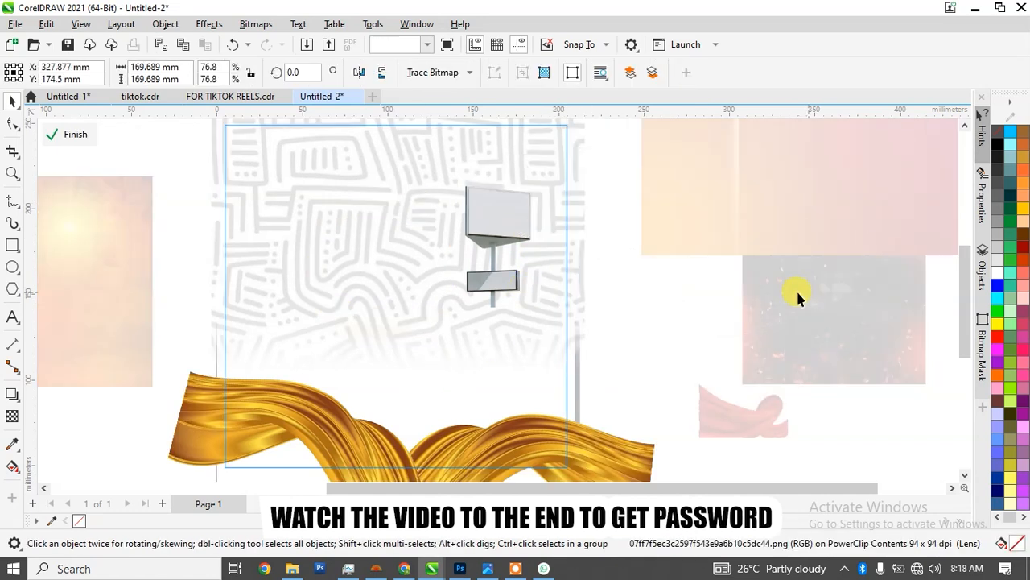
Step: Enlarge the two-panel billboard to about 146 × 193 mm and rotate it to 90°
{"action": "left_click", "coordinate": [510, 231]}
{"action": "mouse_move", "coordinate": [556, 310]}
{"action": "left_mouse_down"}
{"action": "mouse_move", "coordinate": [649, 421]}
{"action": "mouse_move", "coordinate": [518, 265]}
{"action": "mouse_move", "coordinate": [518, 241]}
{"action": "mouse_move", "coordinate": [561, 324]}
{"action": "left_mouse_up"}
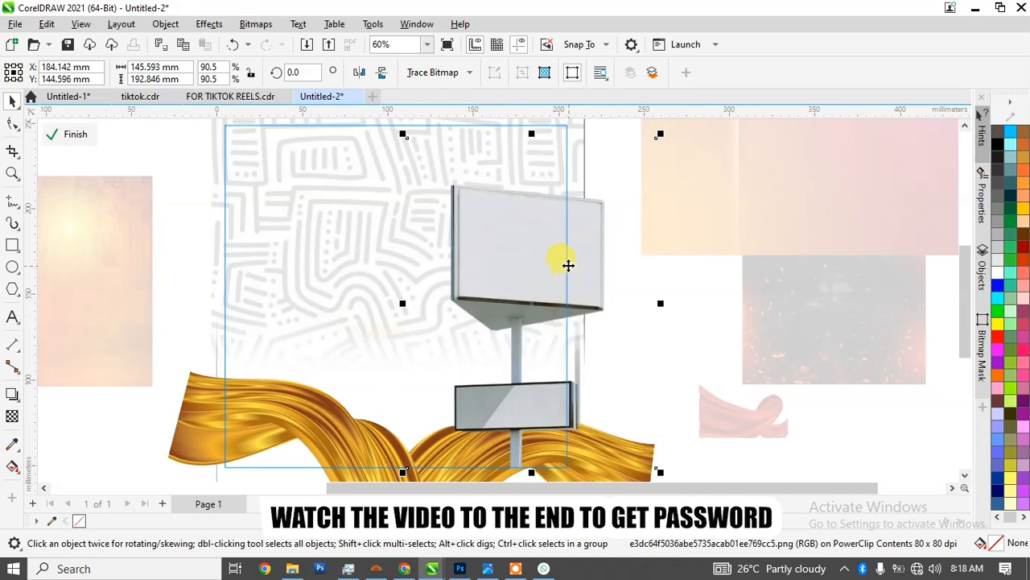
{"action": "left_click", "coordinate": [567, 265]}
{"action": "left_click_drag", "start_coordinate": [664, 475], "coordinate": [652, 392]}
{"action": "left_click_drag", "start_coordinate": [539, 300], "coordinate": [565, 269]}
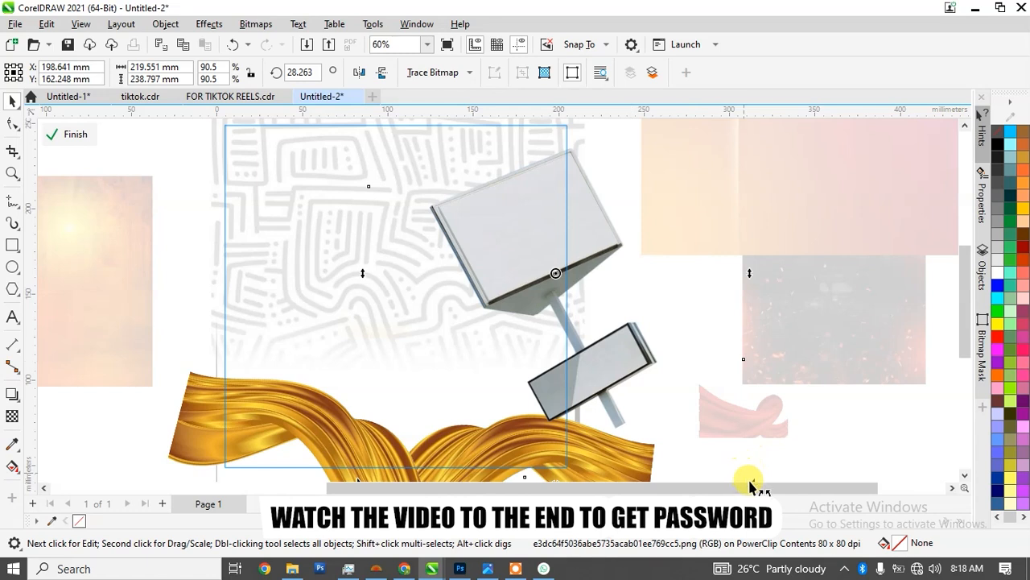
{"action": "left_click_drag", "start_coordinate": [753, 480], "coordinate": [799, 251]}
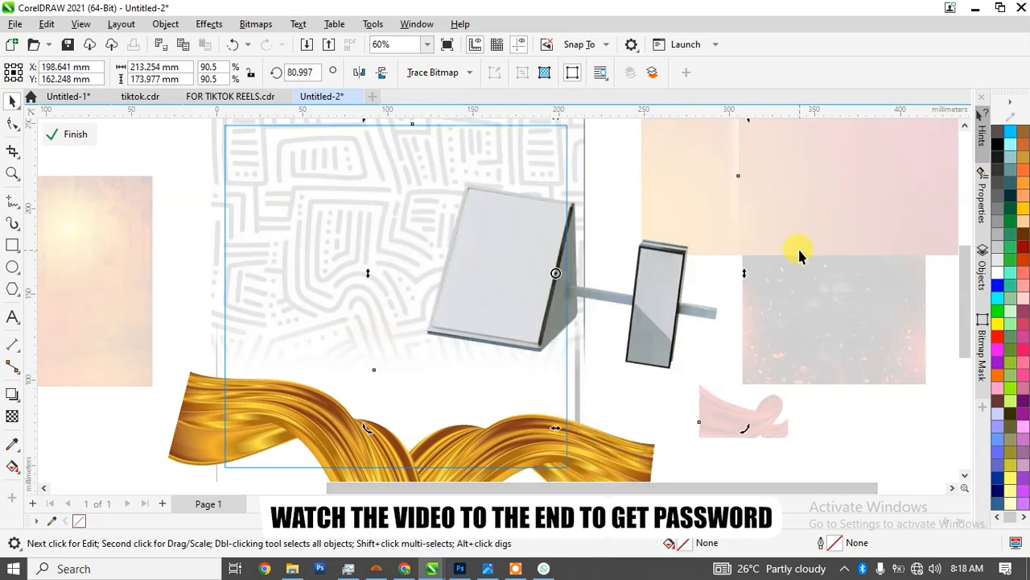
{"action": "double_click", "coordinate": [316, 72]}
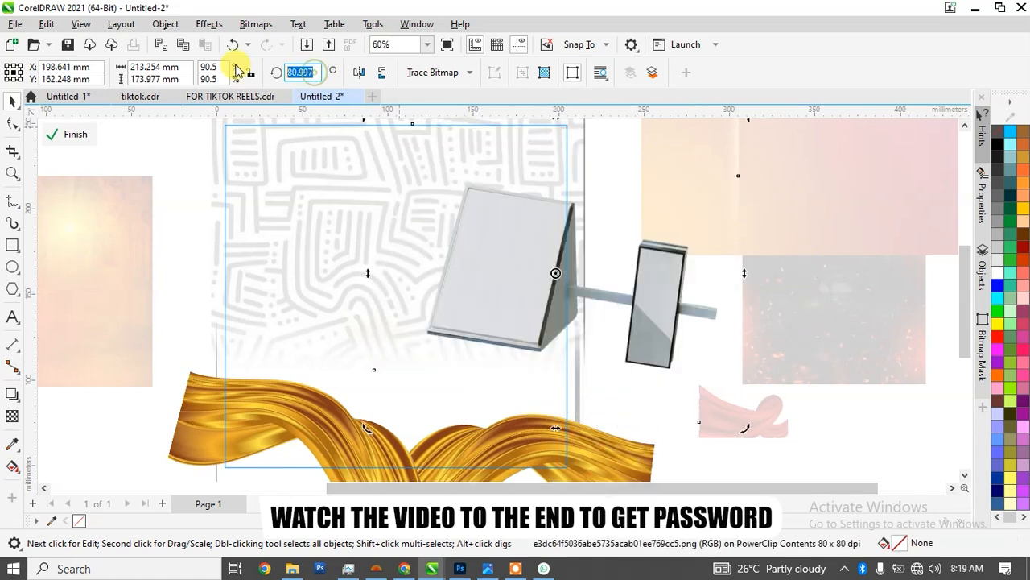
{"action": "key", "text": "Return"}
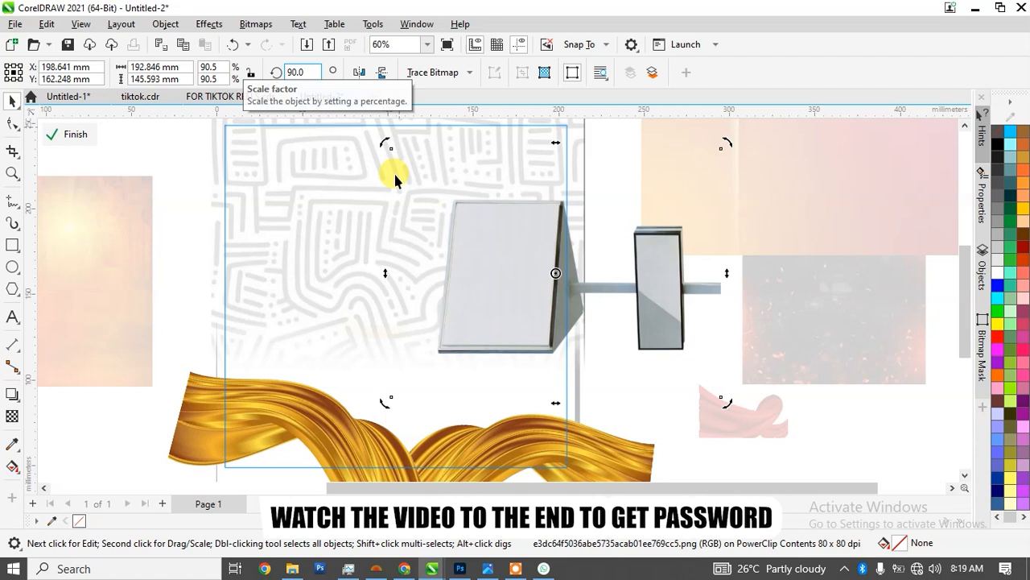
Step: Move the rotated billboard up so its large panel sits at the rectangle's upper right edge, and finish editing the PowerClip
{"action": "left_click_drag", "start_coordinate": [547, 328], "coordinate": [548, 304]}
{"action": "left_click_drag", "start_coordinate": [637, 272], "coordinate": [667, 243]}
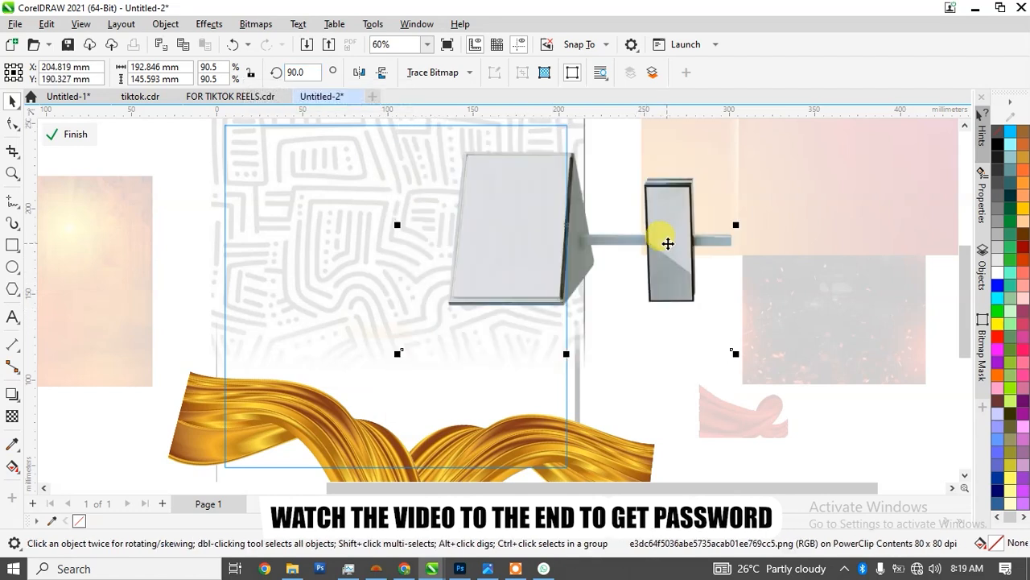
{"action": "left_click", "coordinate": [783, 301], "text": "ctrl"}
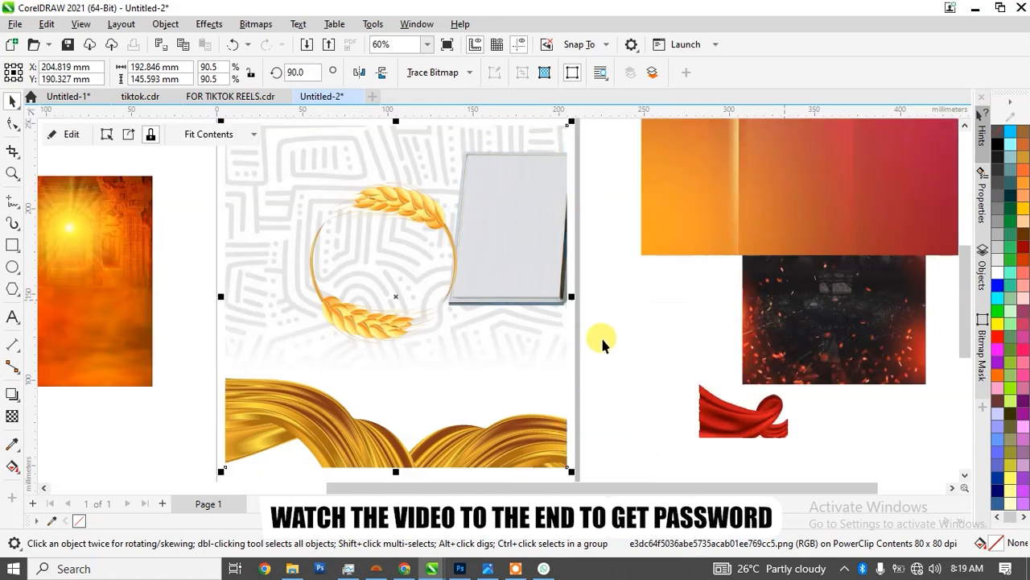
Step: Enlarge the wheat border to about 122 × 134 mm and center it above the gold cloths
{"action": "left_click", "coordinate": [388, 324]}
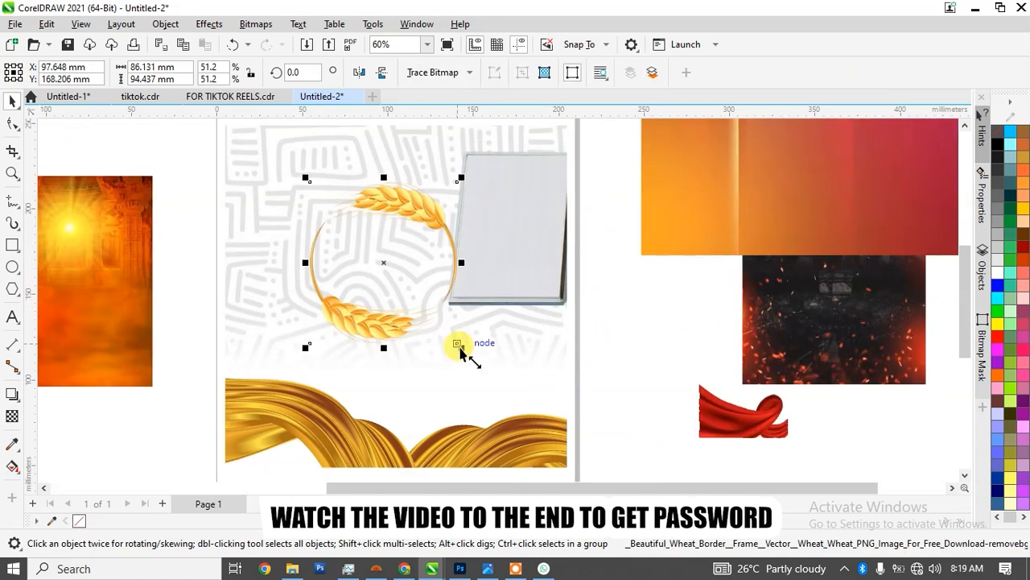
{"action": "left_click_drag", "start_coordinate": [462, 348], "coordinate": [491, 382]}
{"action": "mouse_move", "coordinate": [458, 195]}
{"action": "left_mouse_down"}
{"action": "mouse_move", "coordinate": [475, 196]}
{"action": "mouse_move", "coordinate": [471, 204]}
{"action": "left_mouse_up"}
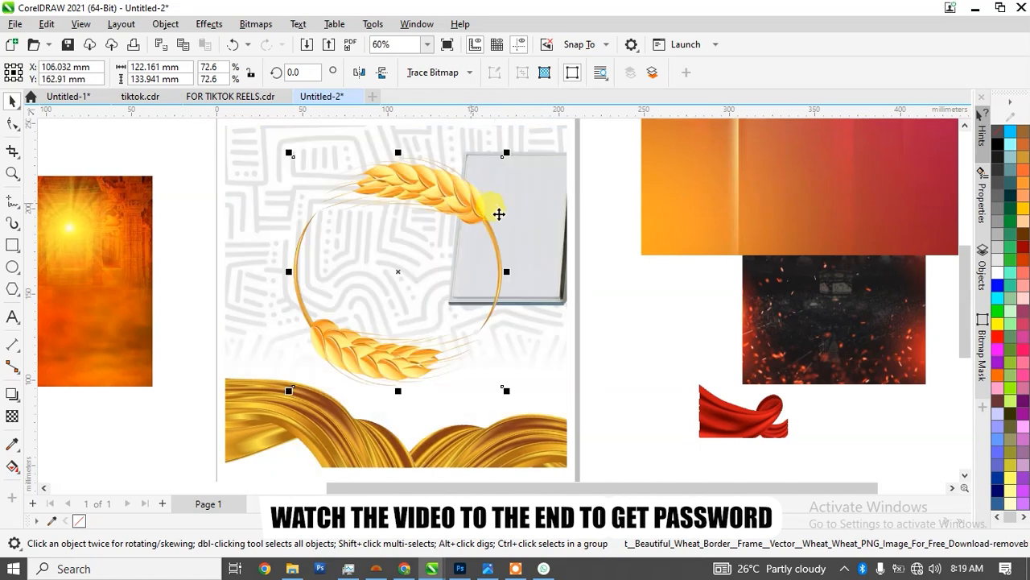
Step: Edit the PowerClip contents, move the billboard farther right past the rectangle's edge, clear of the wheat border, and finish editing
{"action": "double_click", "coordinate": [560, 257]}
{"action": "left_click_drag", "start_coordinate": [555, 271], "coordinate": [617, 275]}
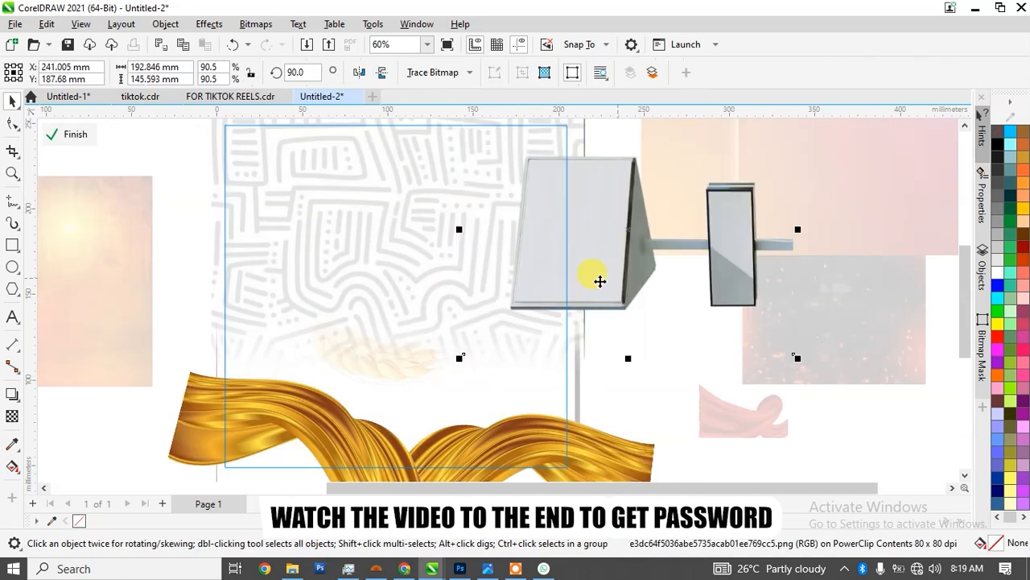
{"action": "left_click", "coordinate": [75, 134]}
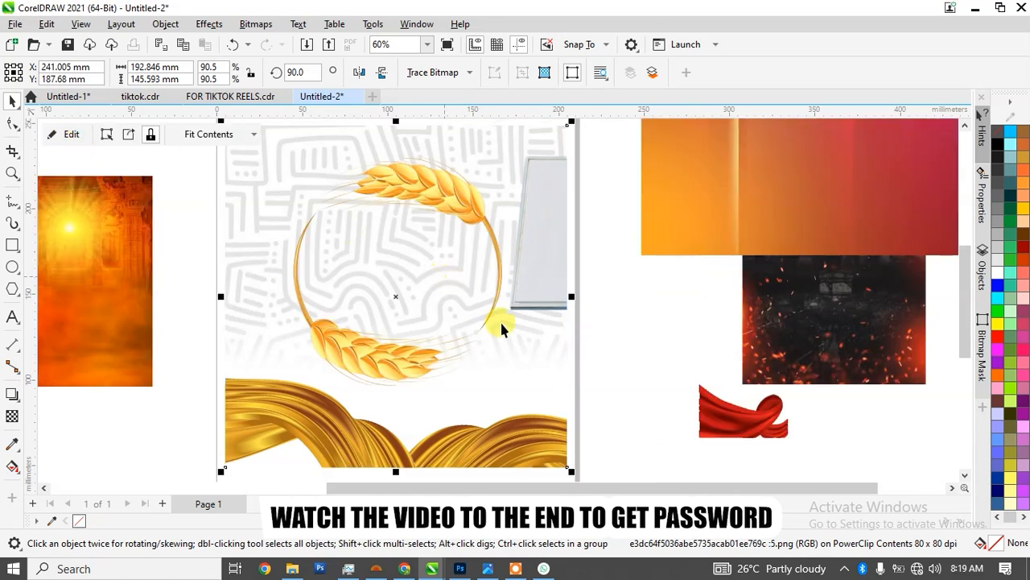
Step: Edit the PowerClip contents, move the billboard back left until its large panel overlaps the wheat border's edge, and finish editing
{"action": "double_click", "coordinate": [554, 283]}
{"action": "left_click", "coordinate": [555, 269]}
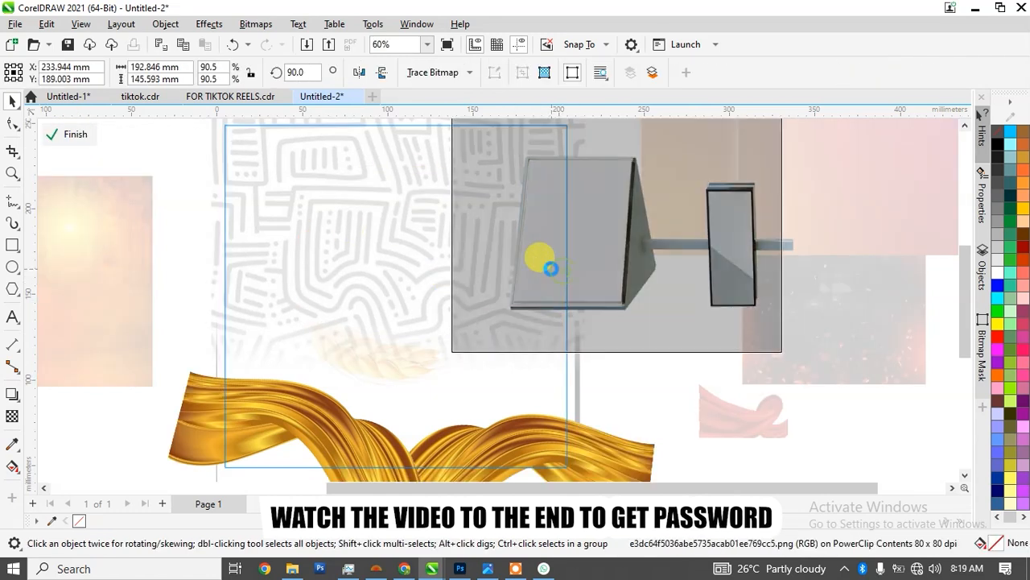
{"action": "left_click_drag", "start_coordinate": [571, 270], "coordinate": [568, 269]}
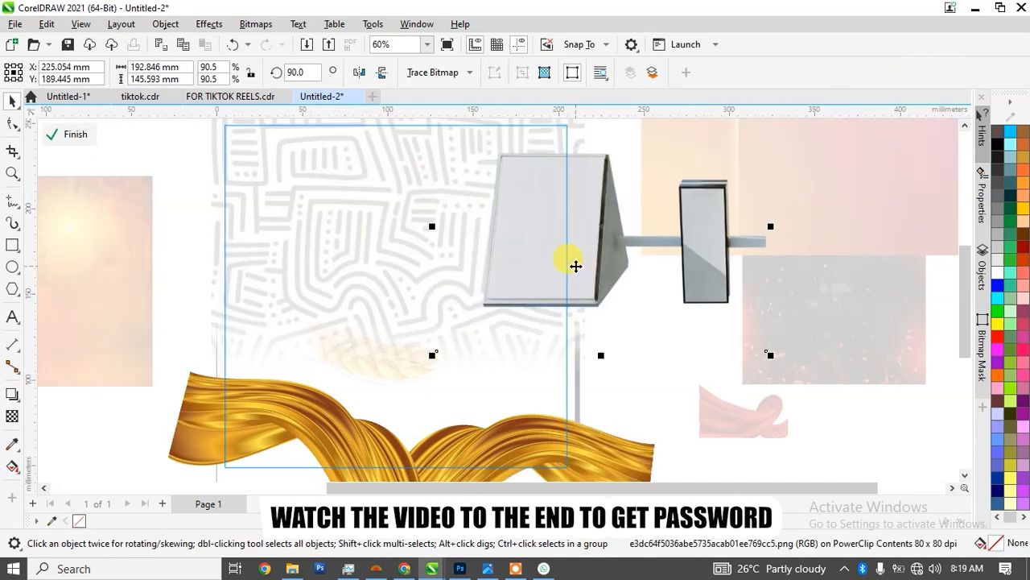
{"action": "left_click", "coordinate": [800, 371], "text": "ctrl"}
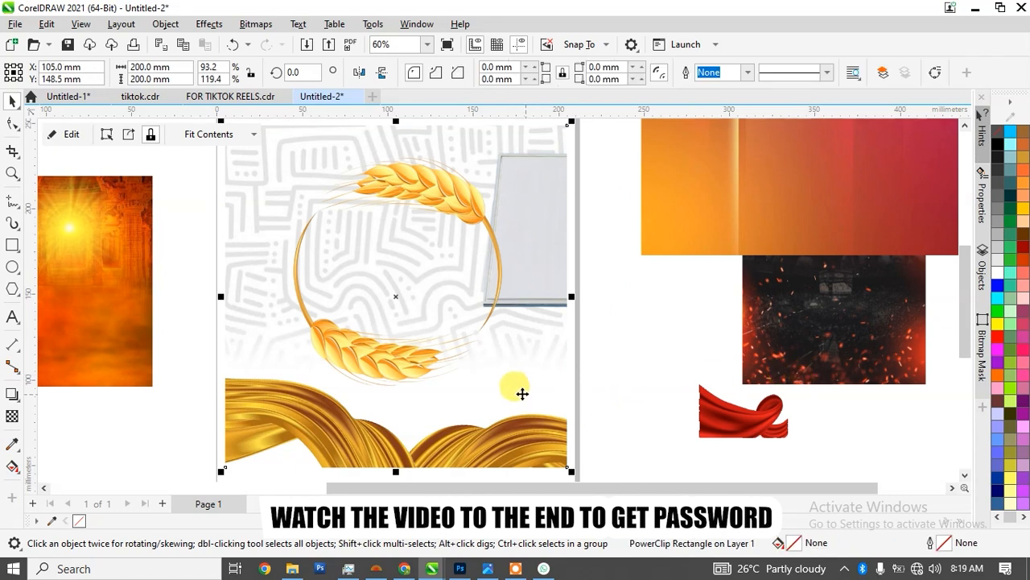
Step: Delete the unused images beside the page: the orange sunset, the orange-red gradient, the red cloth and the dark ember background
{"action": "left_click", "coordinate": [85, 315]}
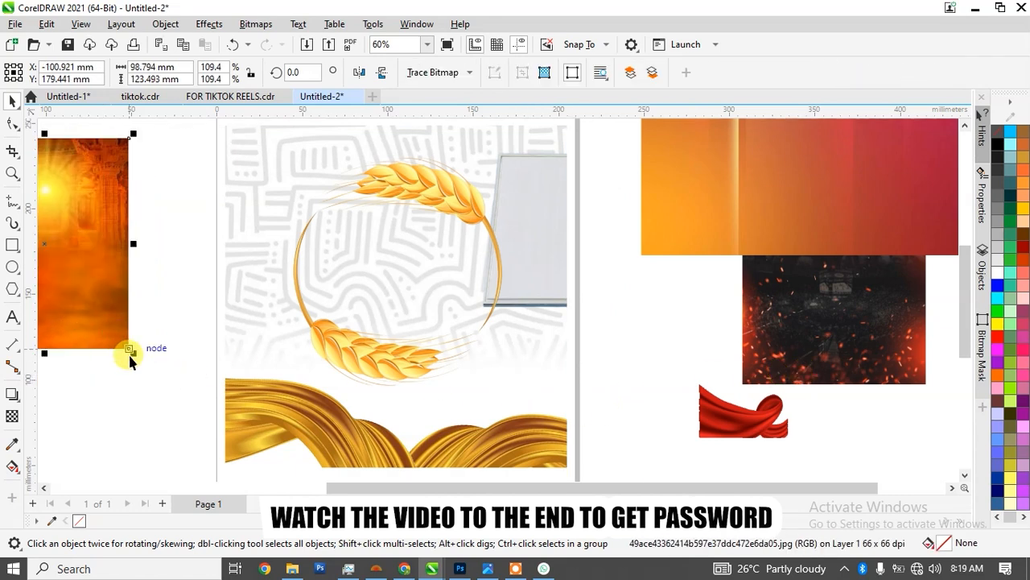
{"action": "key", "text": "Delete"}
{"action": "left_click_drag", "start_coordinate": [720, 230], "coordinate": [552, 343]}
{"action": "left_click_drag", "start_coordinate": [735, 253], "coordinate": [780, 355]}
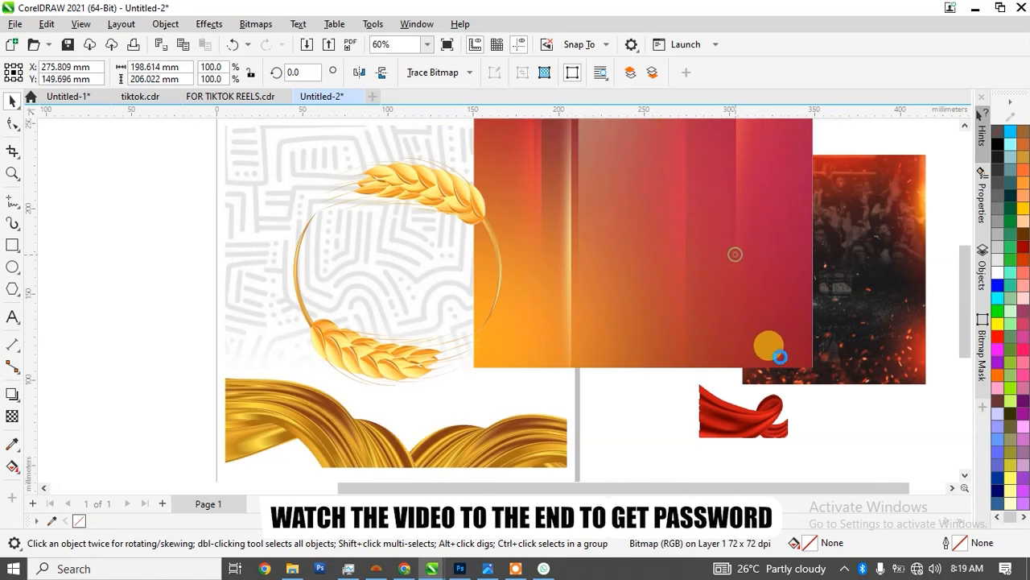
{"action": "left_click_drag", "start_coordinate": [772, 309], "coordinate": [765, 357]}
{"action": "key", "text": "Delete"}
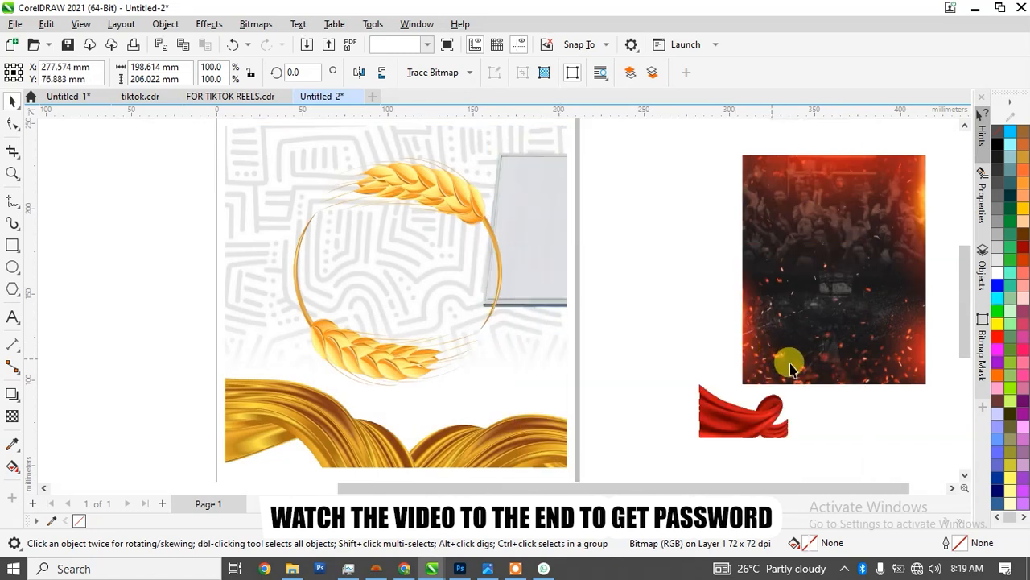
{"action": "left_click", "coordinate": [762, 417]}
{"action": "key", "text": "Delete"}
{"action": "left_click", "coordinate": [794, 340]}
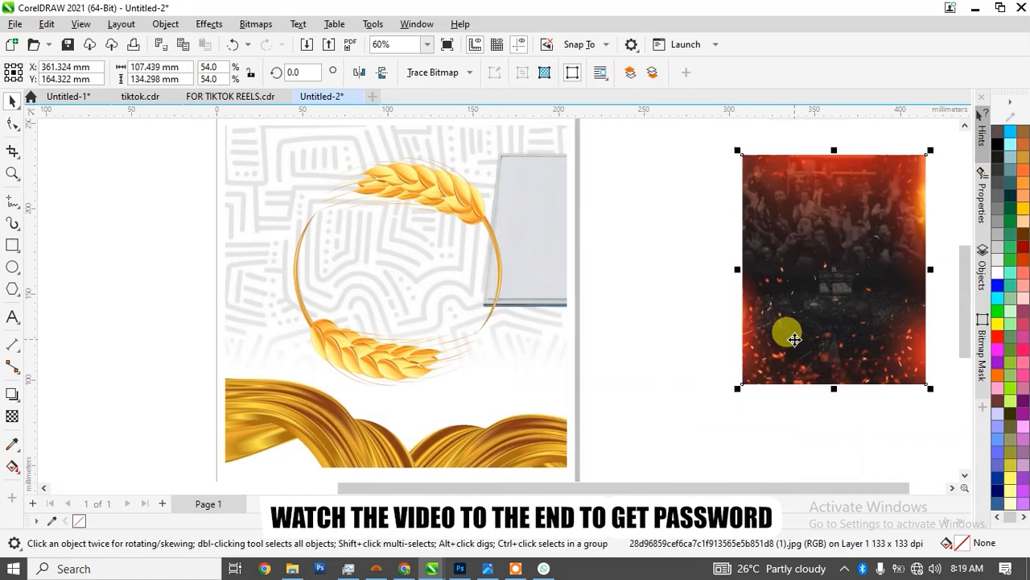
{"action": "key", "text": "Delete"}
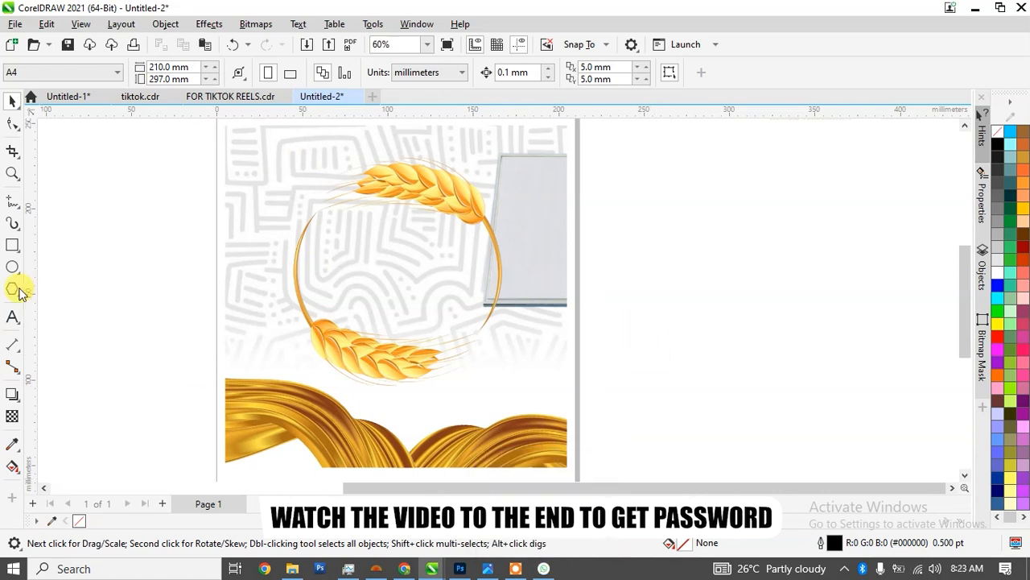
Step: Add the artistic text MANAGING YOUR LIFE beside the page, broken onto two lines after MANAGING
{"action": "left_click", "coordinate": [12, 318]}
{"action": "left_click", "coordinate": [720, 412]}
{"action": "key", "text": "ctrl+v"}
{"action": "left_click", "coordinate": [605, 262]}
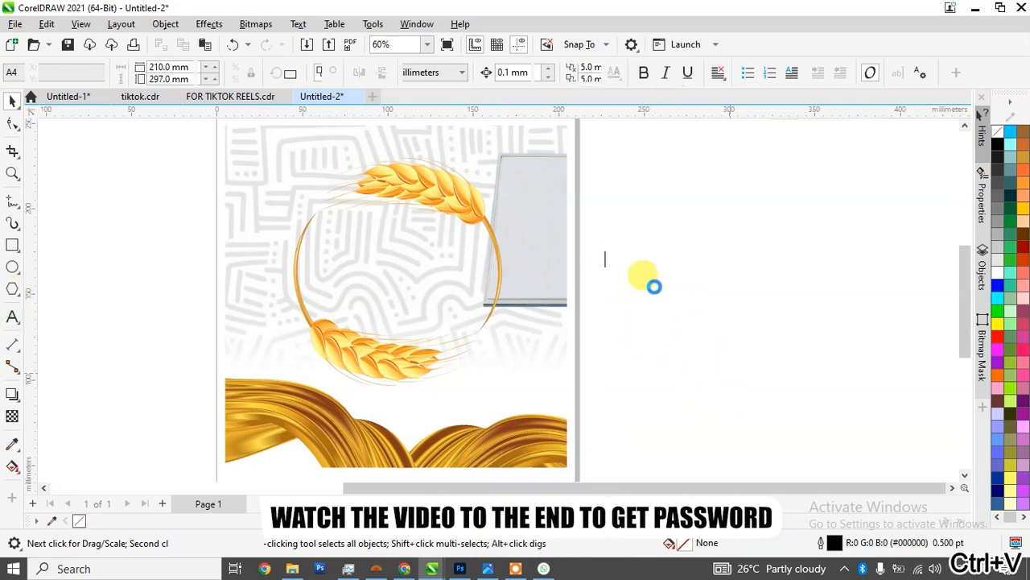
{"action": "key", "text": "ctrl+v"}
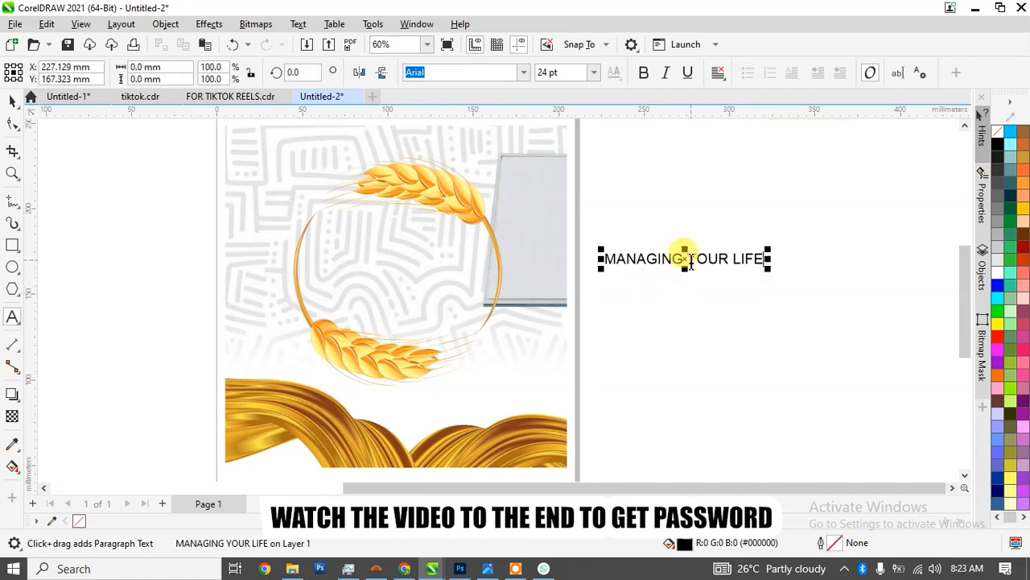
{"action": "key", "text": "Return"}
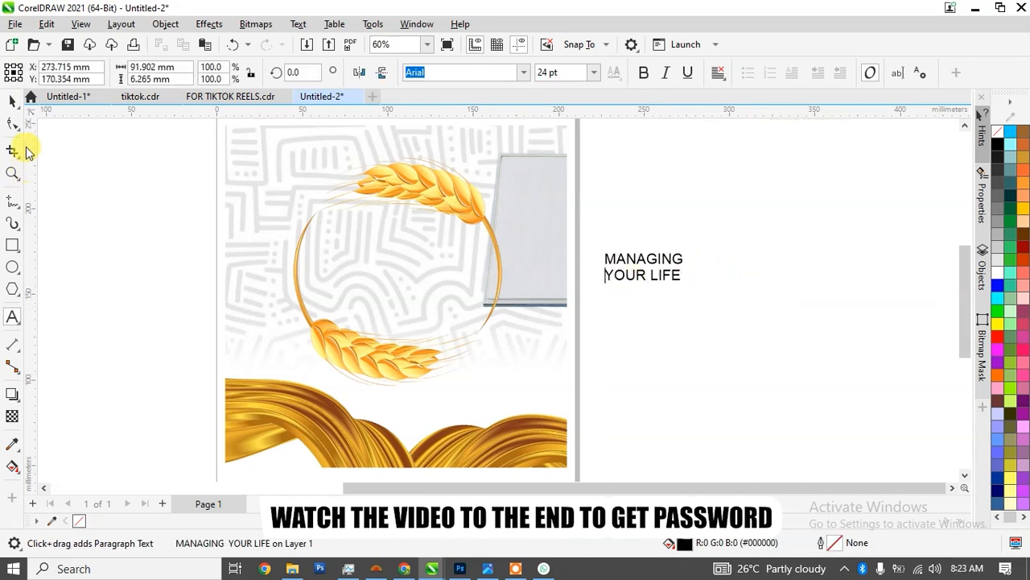
Step: Set the title's font to Anja Eliane and enlarge it to about 73 pt
{"action": "left_click", "coordinate": [12, 103]}
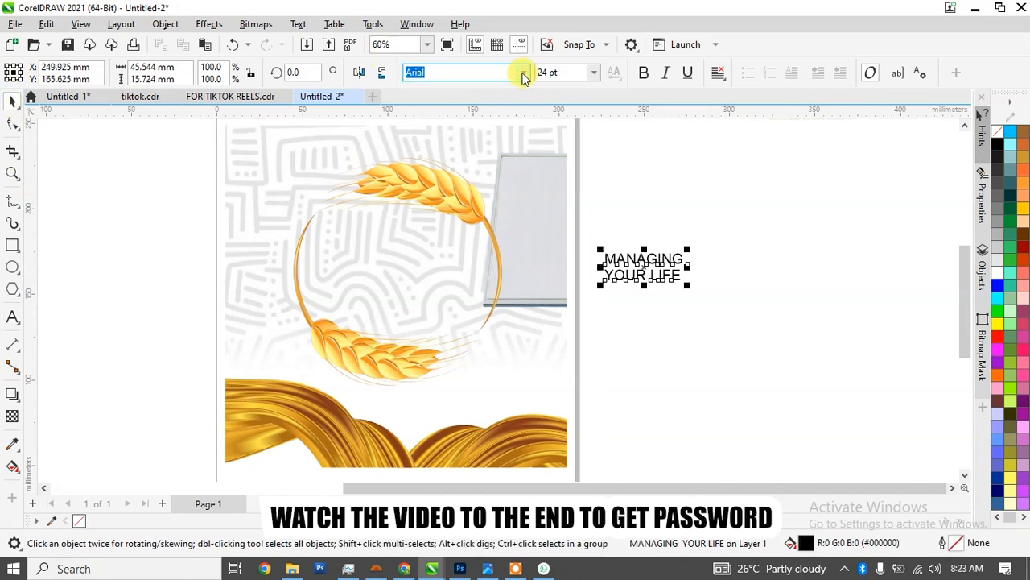
{"action": "left_click", "coordinate": [523, 74]}
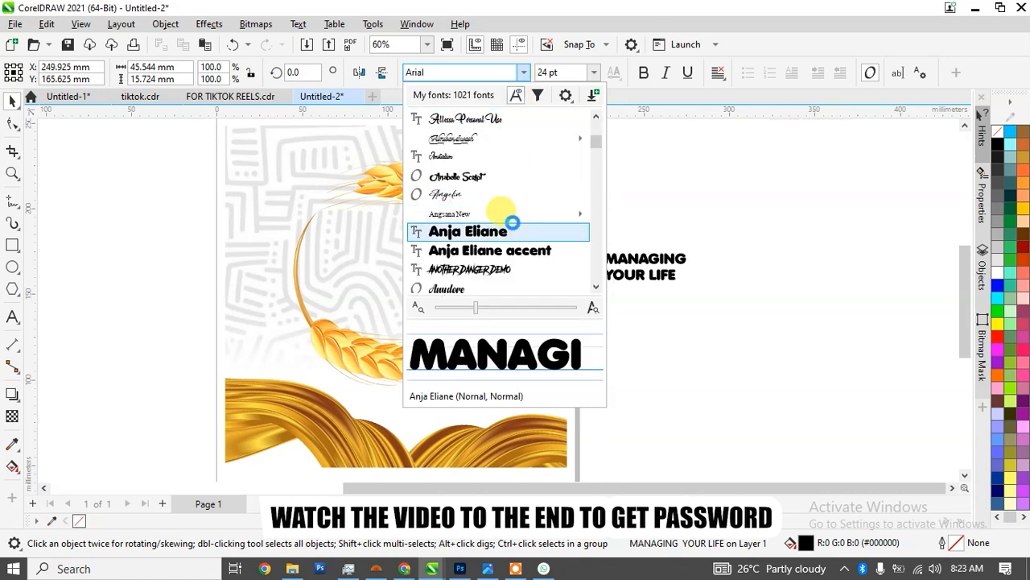
{"action": "left_click", "coordinate": [483, 231]}
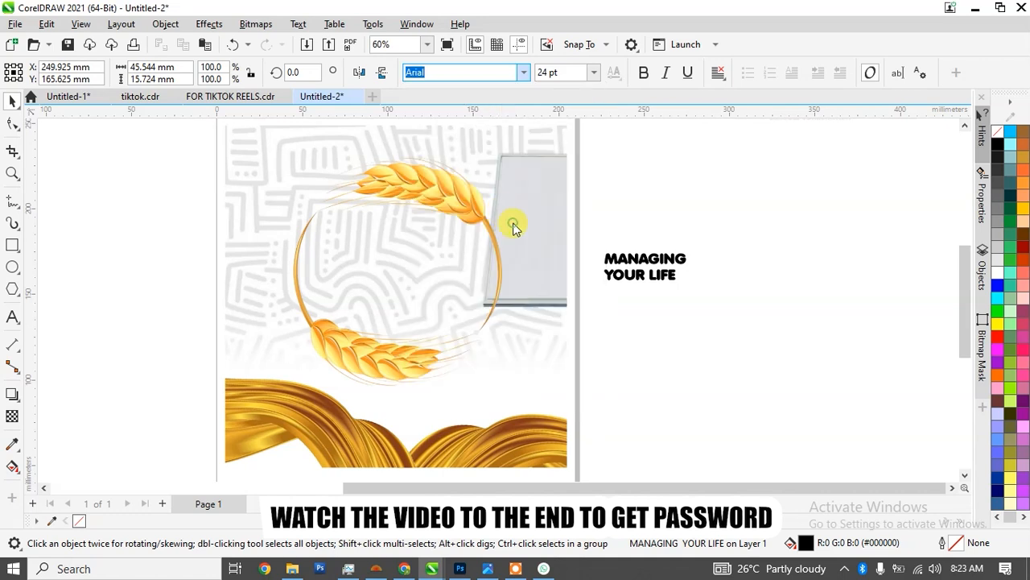
{"action": "left_click_drag", "start_coordinate": [700, 289], "coordinate": [808, 382]}
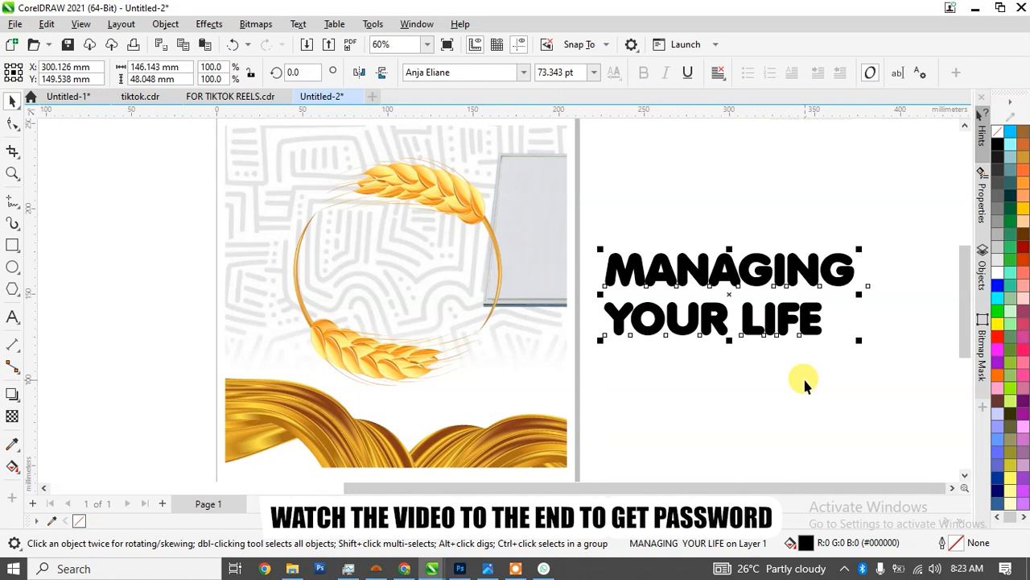
Step: Break the title apart into separate lines and enlarge YOUR LIFE to match the width of MANAGING
{"action": "key", "text": "ctrl+k"}
{"action": "left_click", "coordinate": [804, 334]}
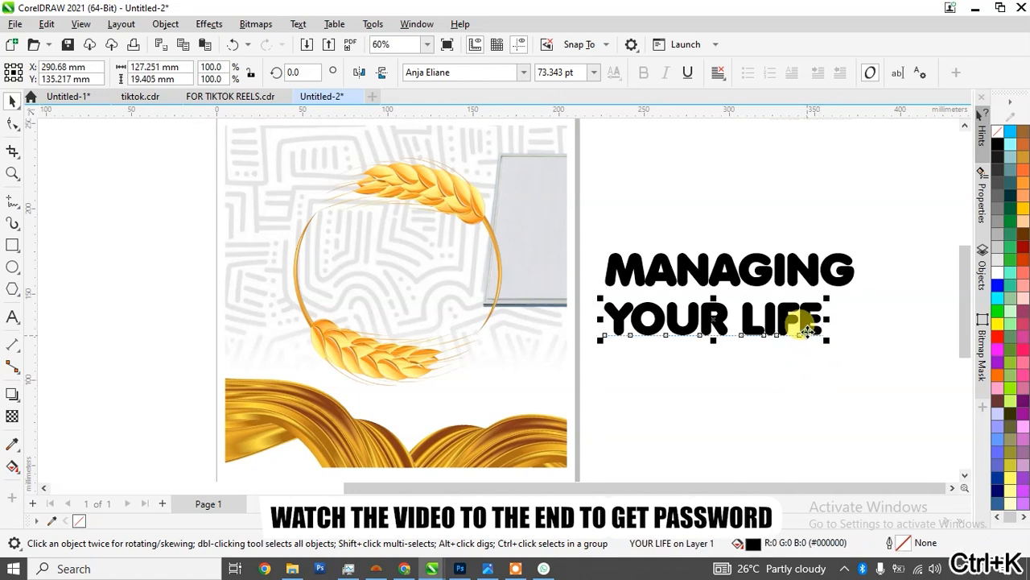
{"action": "left_click_drag", "start_coordinate": [827, 299], "coordinate": [859, 295]}
Step: Tighten the letter spacing of MANAGING with the Shape tool until its letters overlap, about 125 mm wide
{"action": "left_click", "coordinate": [817, 274]}
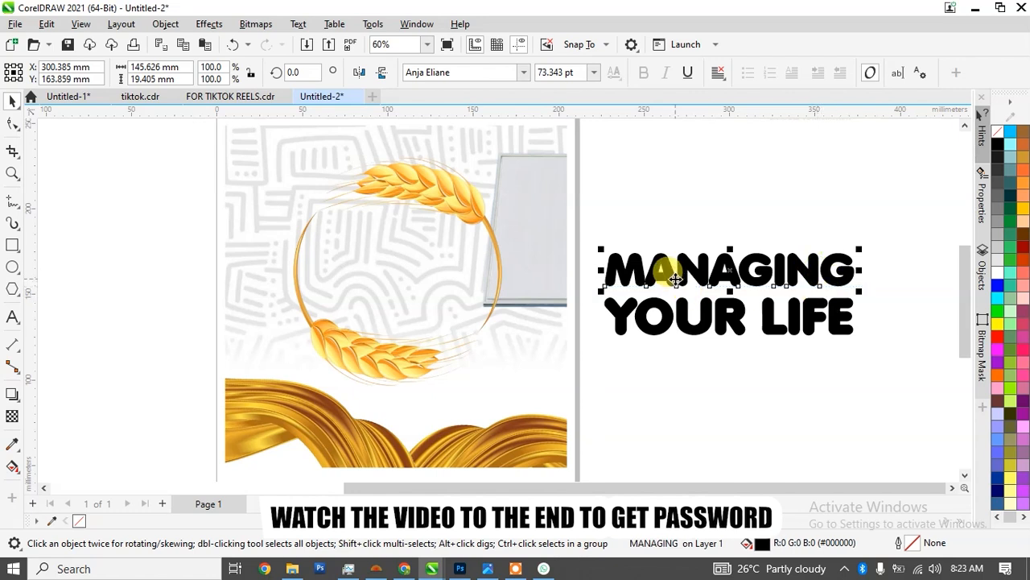
{"action": "left_click", "coordinate": [14, 125]}
{"action": "left_click_drag", "start_coordinate": [860, 296], "coordinate": [817, 298]}
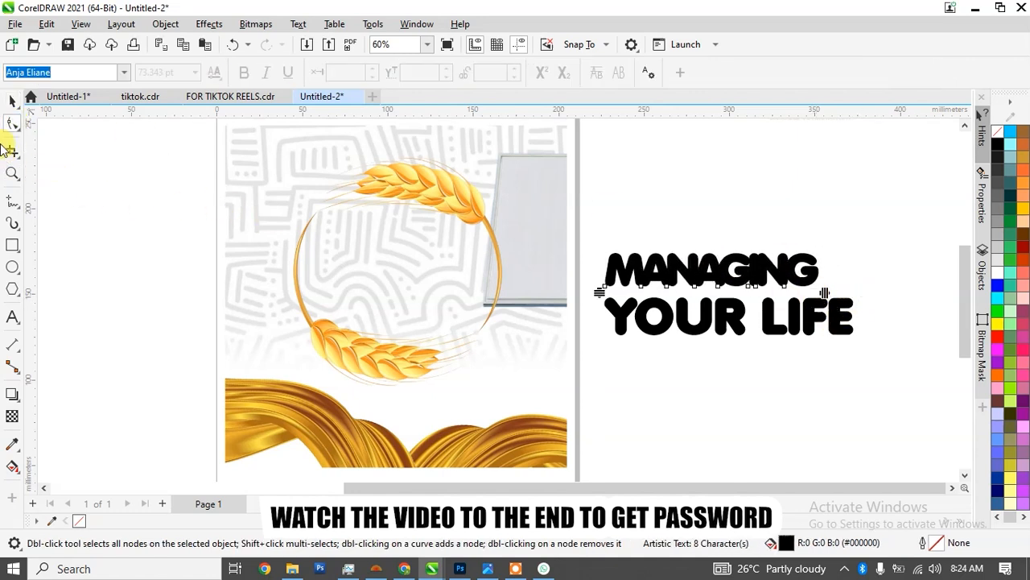
Step: Break MANAGING apart into individual letters and fill all of them with white
{"action": "left_click", "coordinate": [13, 100]}
{"action": "left_click", "coordinate": [689, 316]}
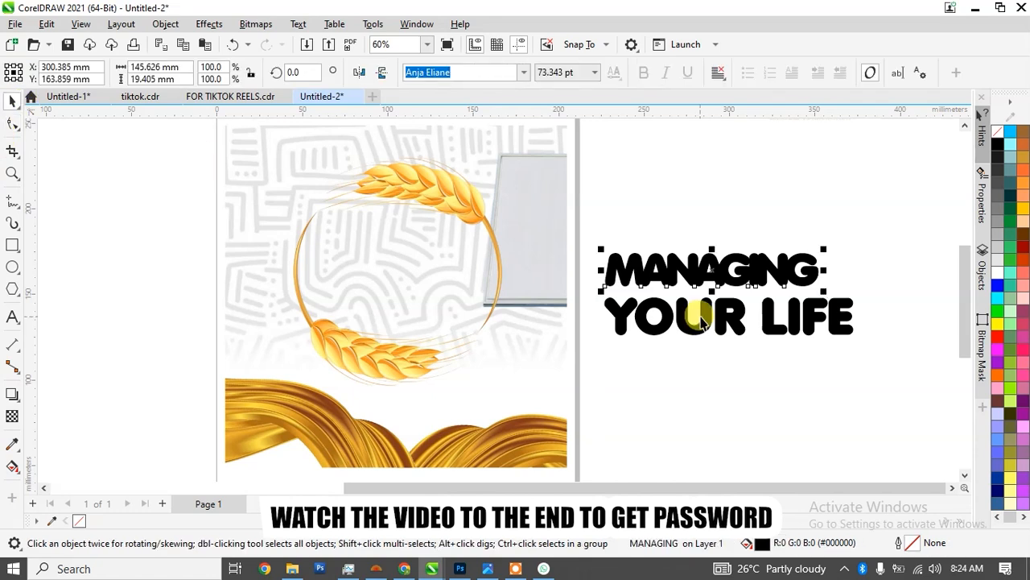
{"action": "key", "text": "ctrl+k"}
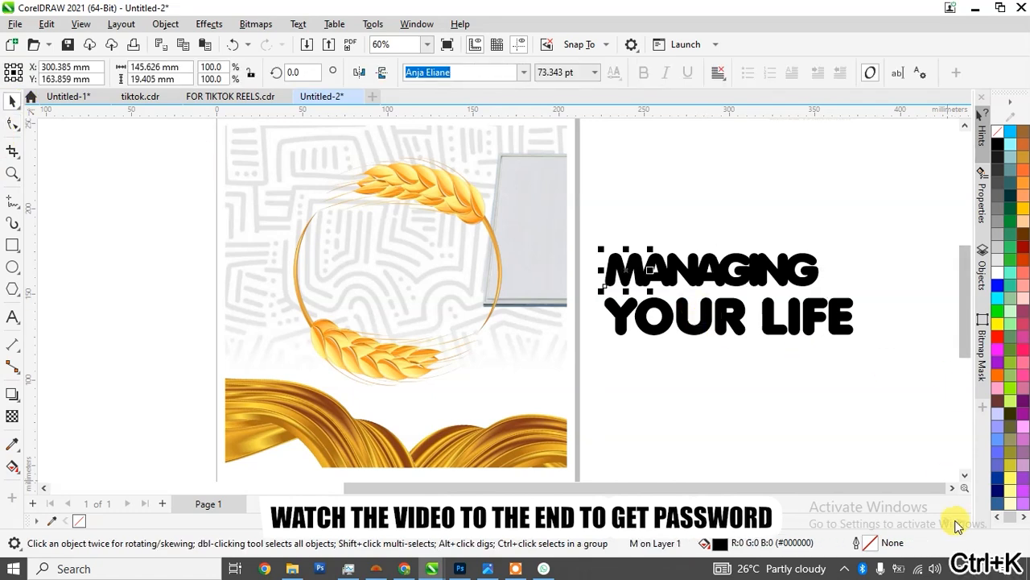
{"action": "left_click_drag", "start_coordinate": [864, 227], "coordinate": [566, 319]}
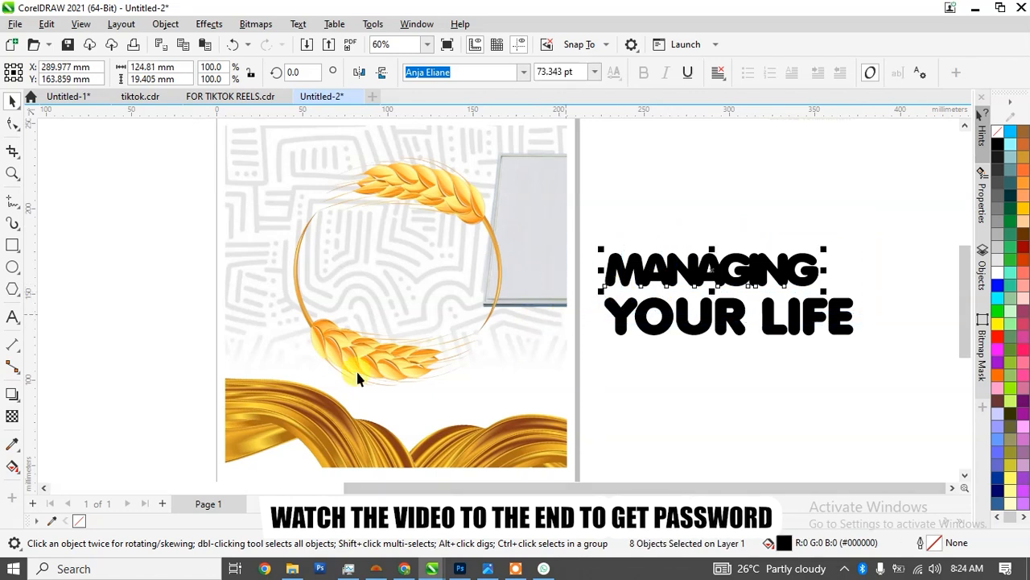
{"action": "left_click", "coordinate": [53, 523]}
{"action": "left_click", "coordinate": [85, 436]}
{"action": "left_click", "coordinate": [91, 521]}
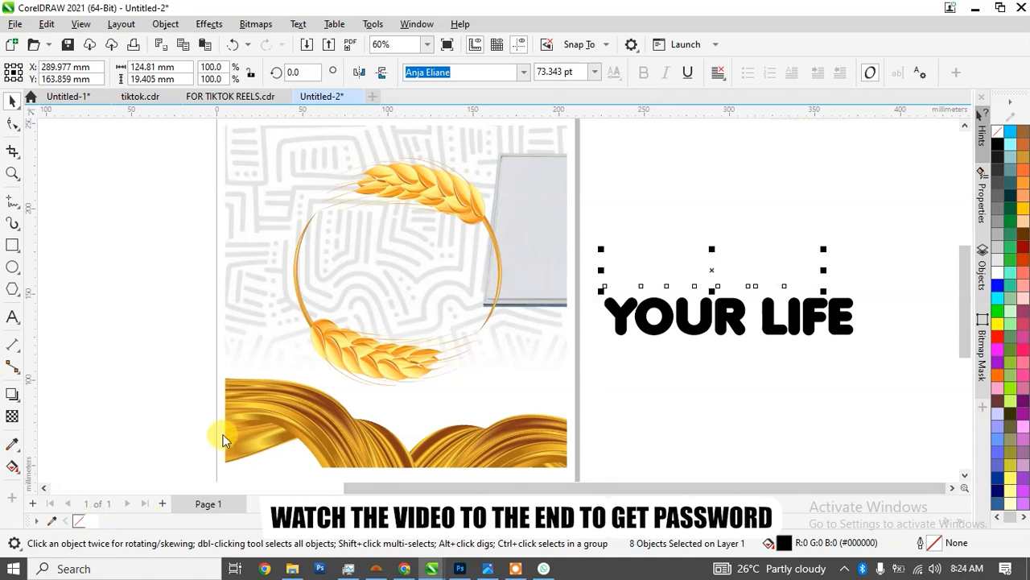
Step: Cast a black Multiply drop shadow from the MANAGING letters horizontally toward their left side, at 180°
{"action": "left_click", "coordinate": [12, 393]}
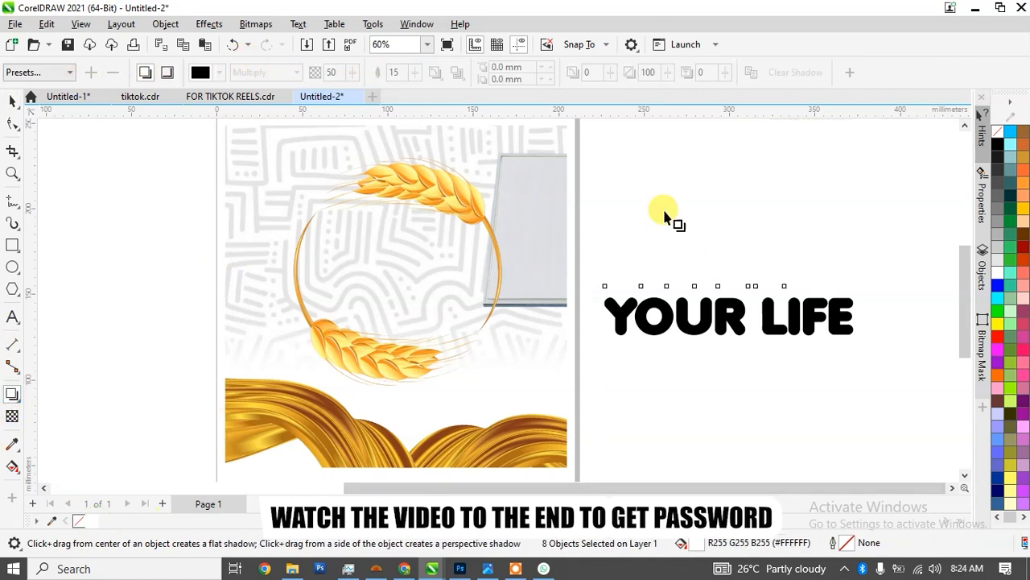
{"action": "left_click_drag", "start_coordinate": [818, 271], "coordinate": [555, 269]}
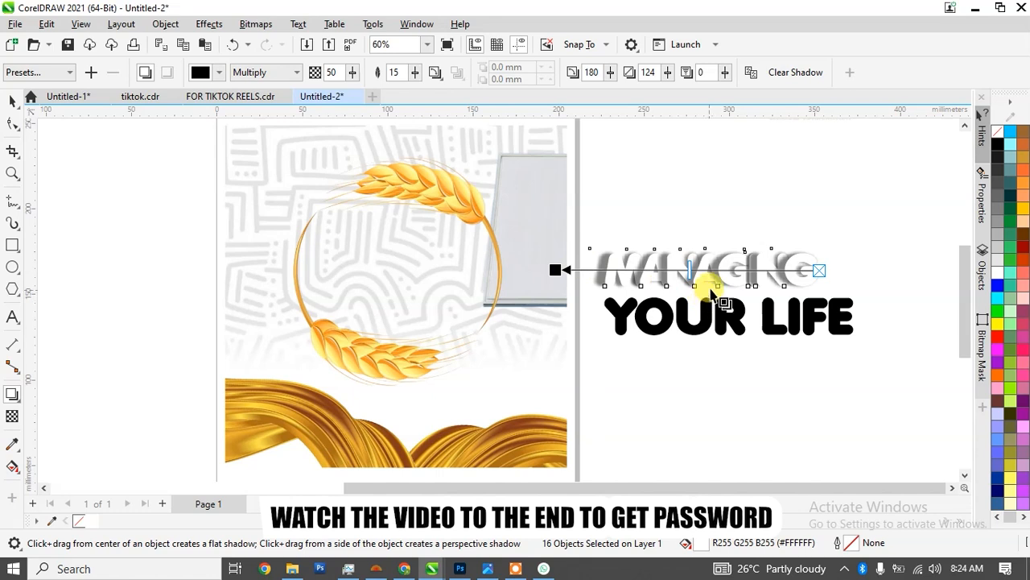
{"action": "left_click", "coordinate": [11, 102]}
{"action": "left_click", "coordinate": [801, 299]}
Step: Move all the shadowed MANAGING letters across the wheat border and enlarge them to about 150 × 28 mm
{"action": "left_click_drag", "start_coordinate": [893, 190], "coordinate": [546, 312]}
{"action": "left_click_drag", "start_coordinate": [730, 281], "coordinate": [422, 268]}
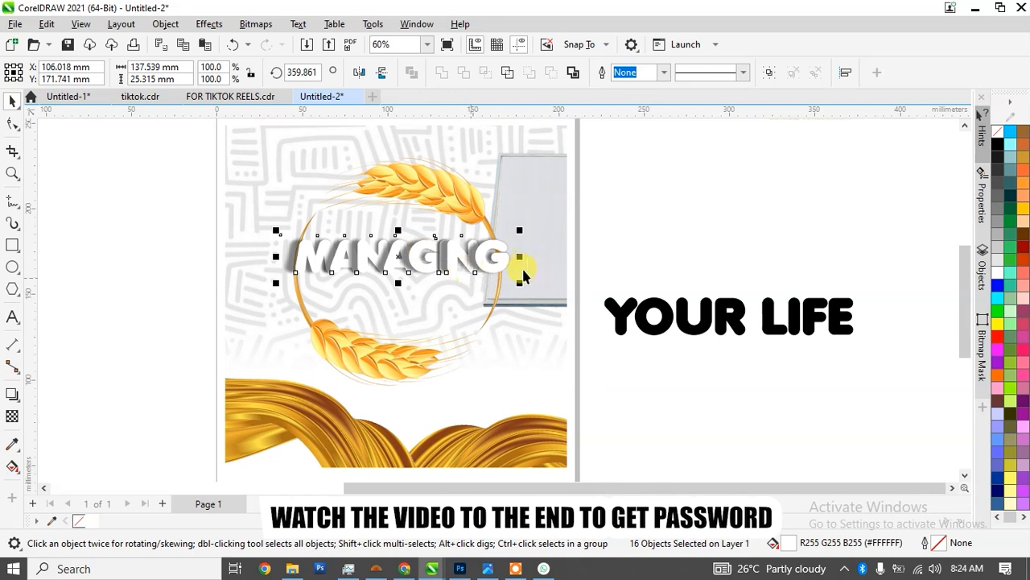
{"action": "left_click_drag", "start_coordinate": [522, 233], "coordinate": [532, 228]}
Step: Add black to the document palette by filling the MANAGING letters with it, restore their white fill, and outline them in black
{"action": "left_click", "coordinate": [982, 136]}
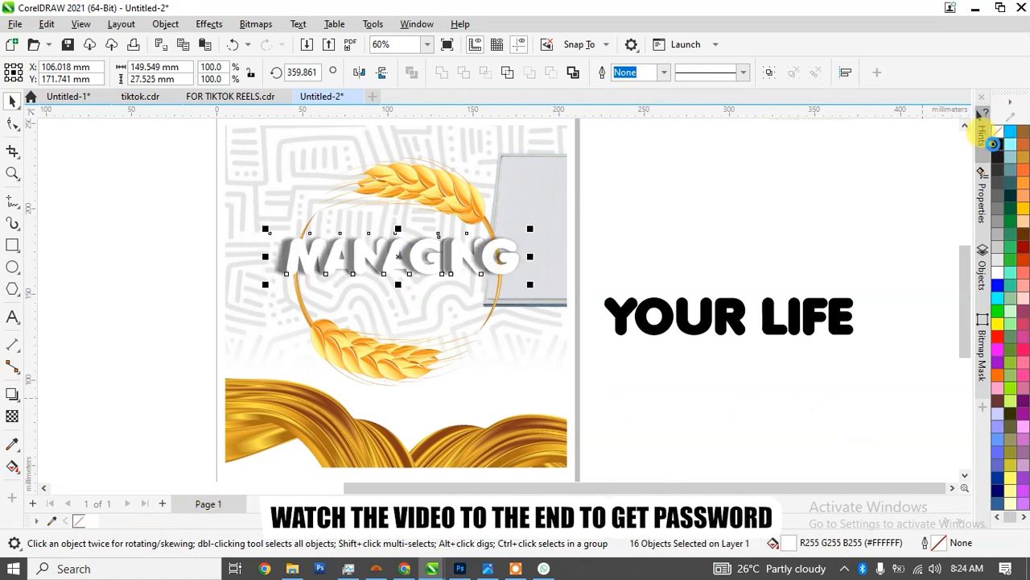
{"action": "left_click", "coordinate": [995, 149]}
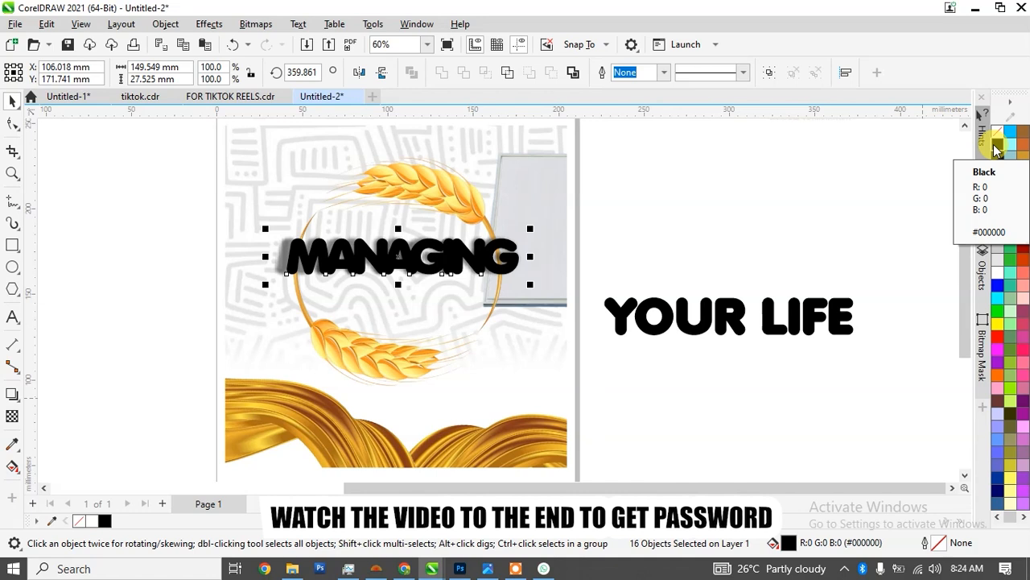
{"action": "left_click", "coordinate": [92, 525]}
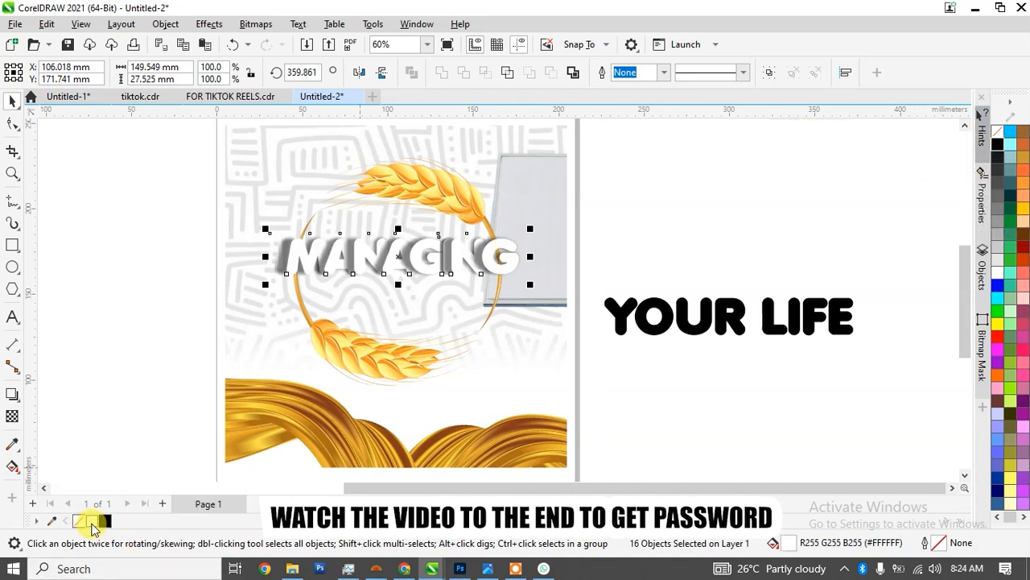
{"action": "right_click", "coordinate": [105, 524]}
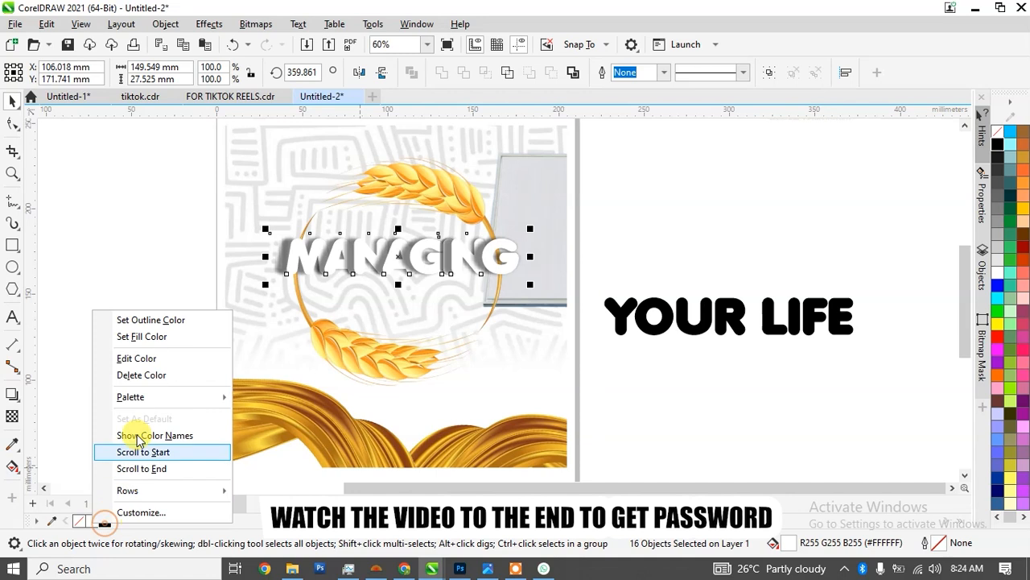
{"action": "left_click", "coordinate": [138, 320]}
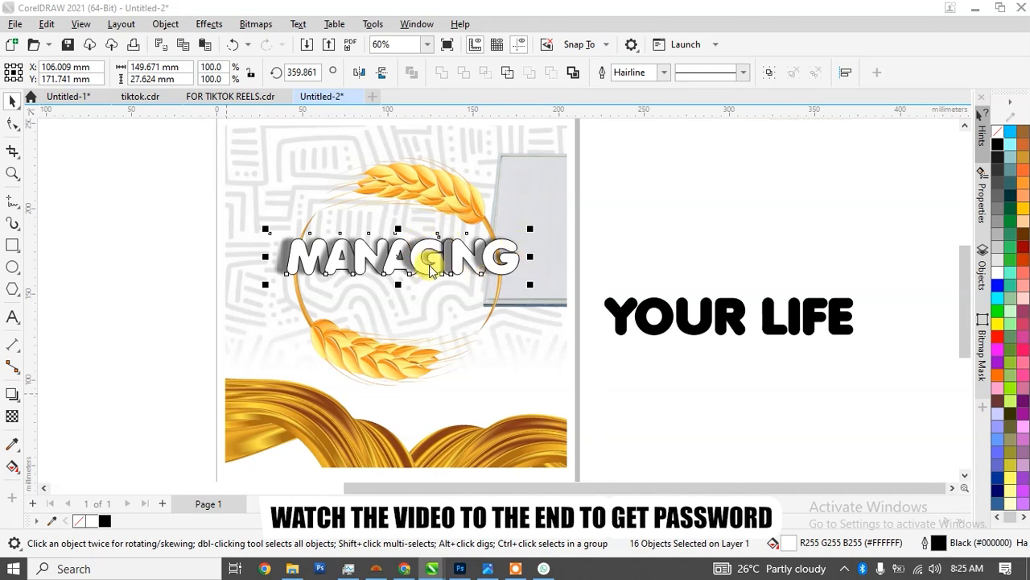
Step: Set the MANAGING letters' outline to 1.5 pt, scaled with the object and placed behind the fill
{"action": "key", "text": "F12"}
{"action": "left_click", "coordinate": [442, 195]}
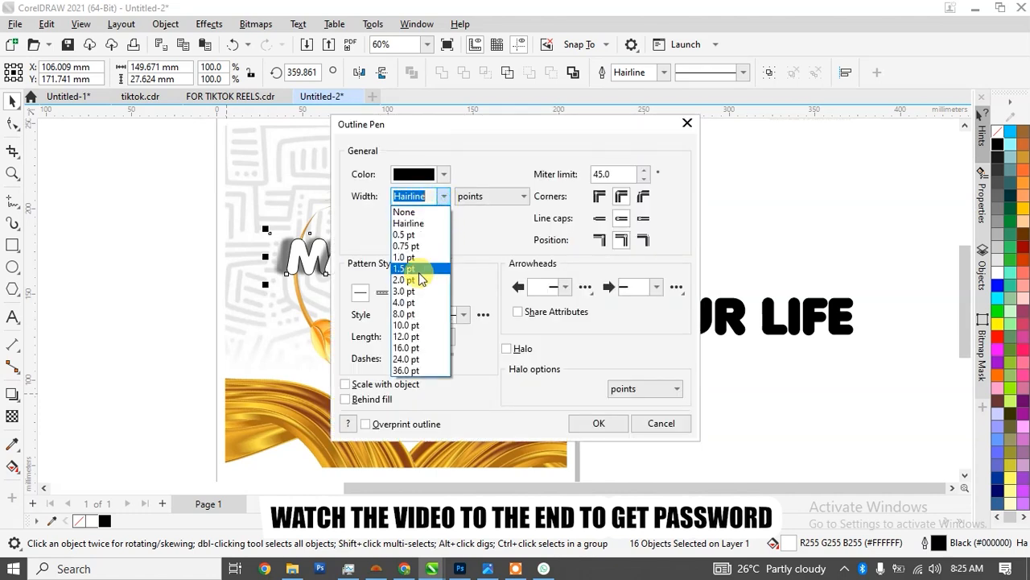
{"action": "left_click", "coordinate": [415, 269]}
{"action": "left_click", "coordinate": [360, 384]}
{"action": "left_click", "coordinate": [368, 400]}
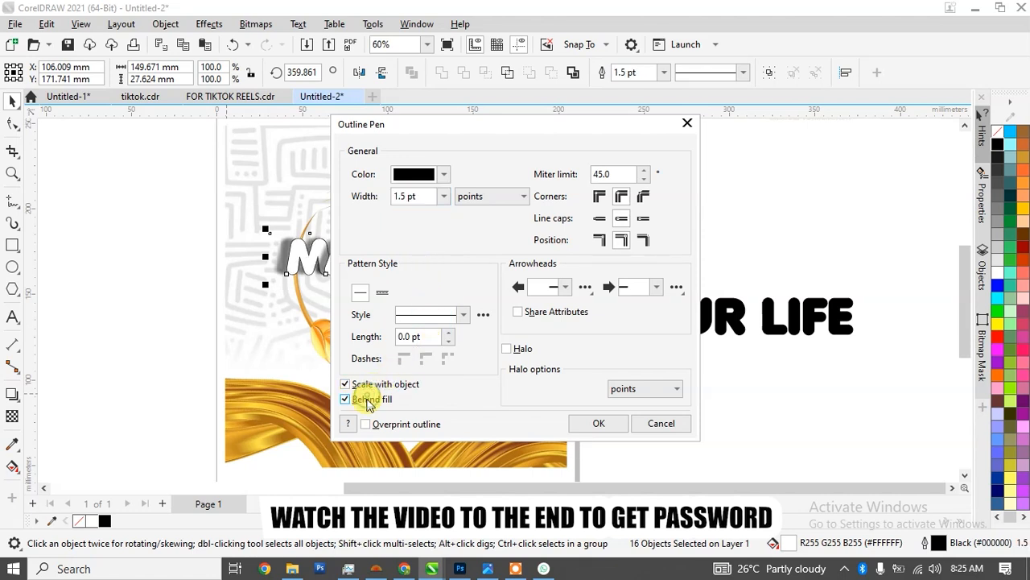
{"action": "left_click", "coordinate": [578, 424]}
{"action": "left_click", "coordinate": [706, 256]}
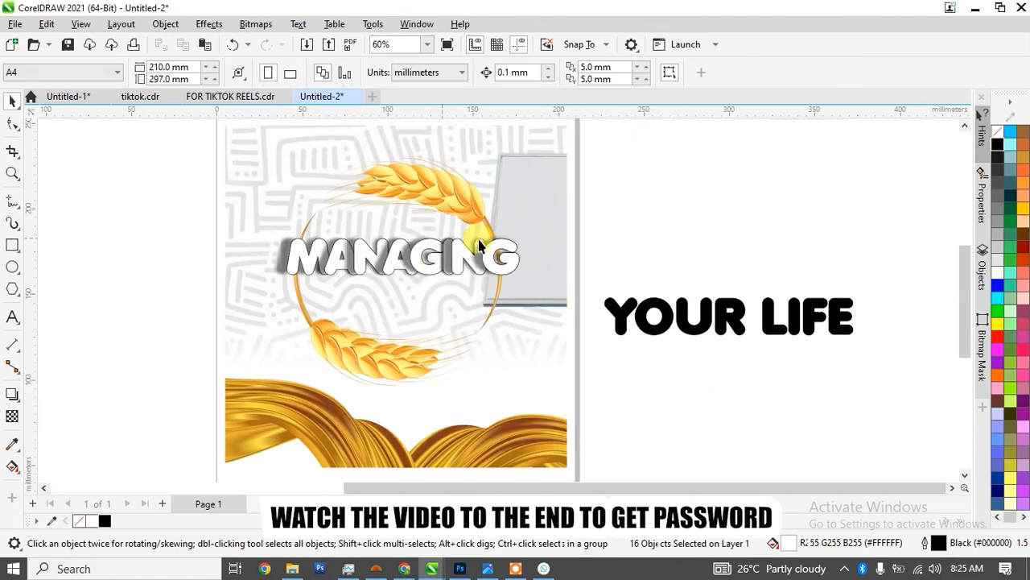
Step: Place YOUR LIFE directly beneath MANAGING at about 84 pt and set its font to Mont Heavy DEMO
{"action": "left_click", "coordinate": [739, 310]}
{"action": "left_click_drag", "start_coordinate": [755, 330], "coordinate": [419, 296]}
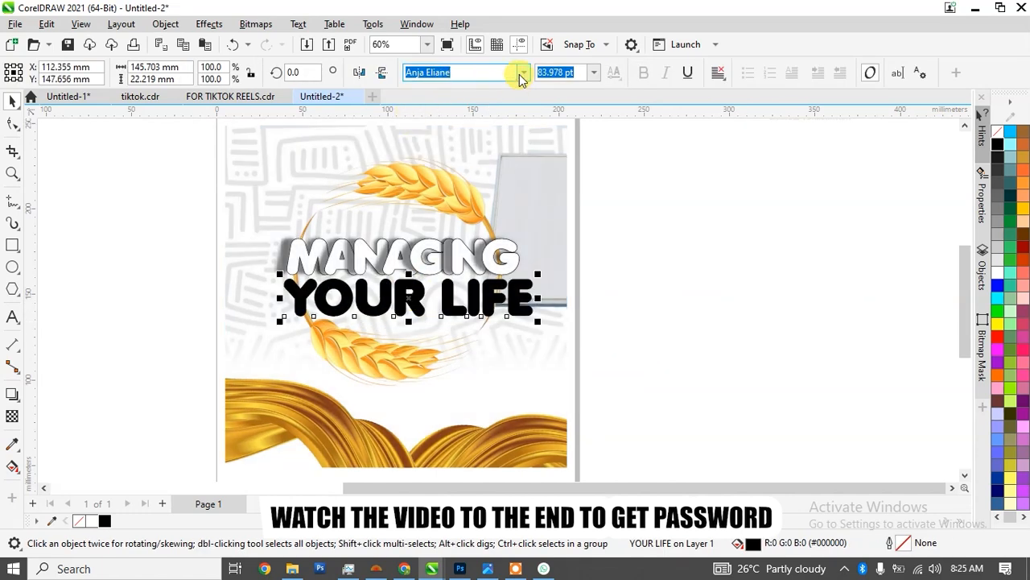
{"action": "type", "text": "Mont Heavy DEMO"}
{"action": "key", "text": "Return"}
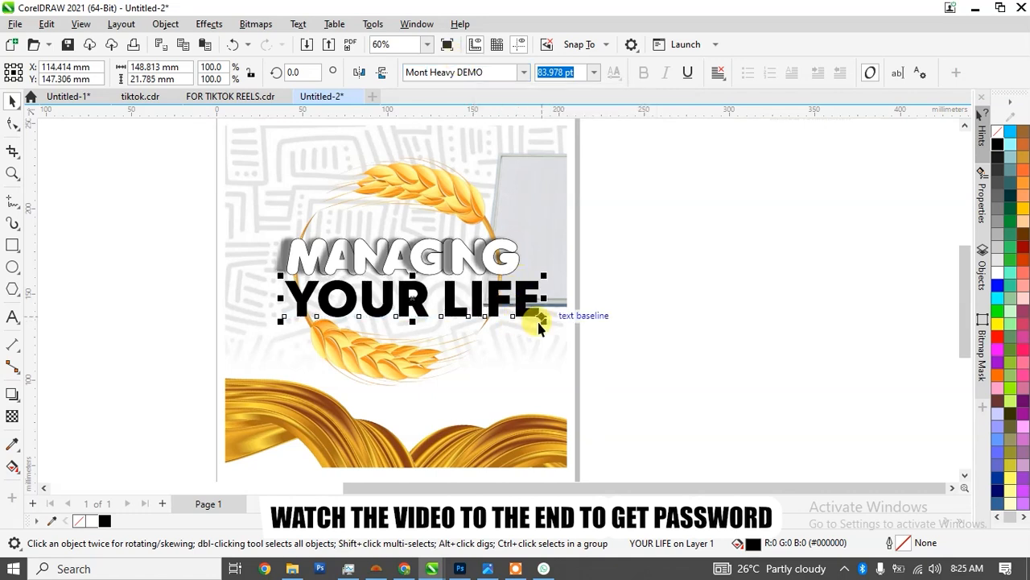
Step: Resize YOUR LIFE to about 135 × 20 mm and move it up close beneath MANAGING
{"action": "left_click_drag", "start_coordinate": [546, 320], "coordinate": [537, 325]}
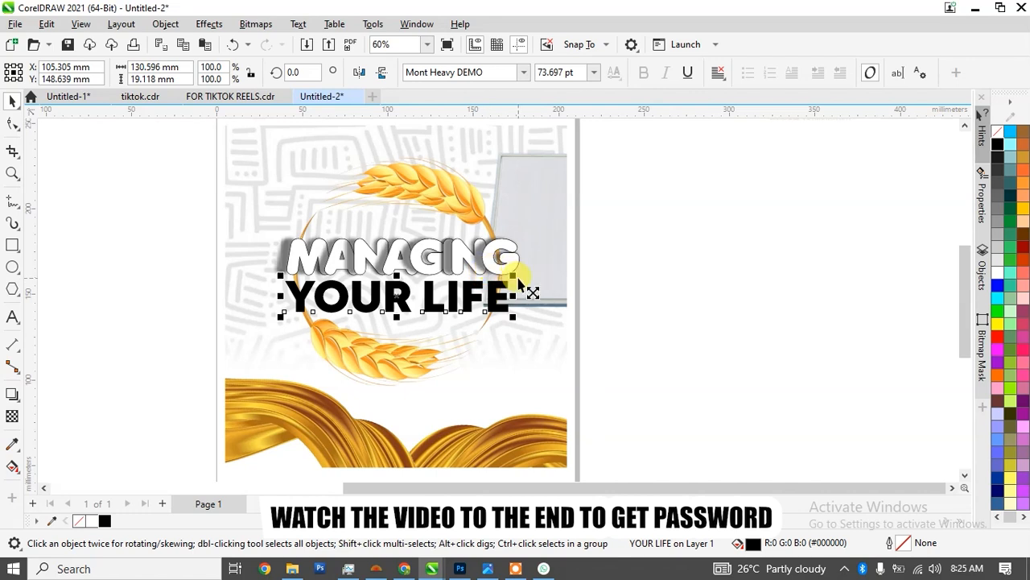
{"action": "left_click_drag", "start_coordinate": [516, 278], "coordinate": [521, 277]}
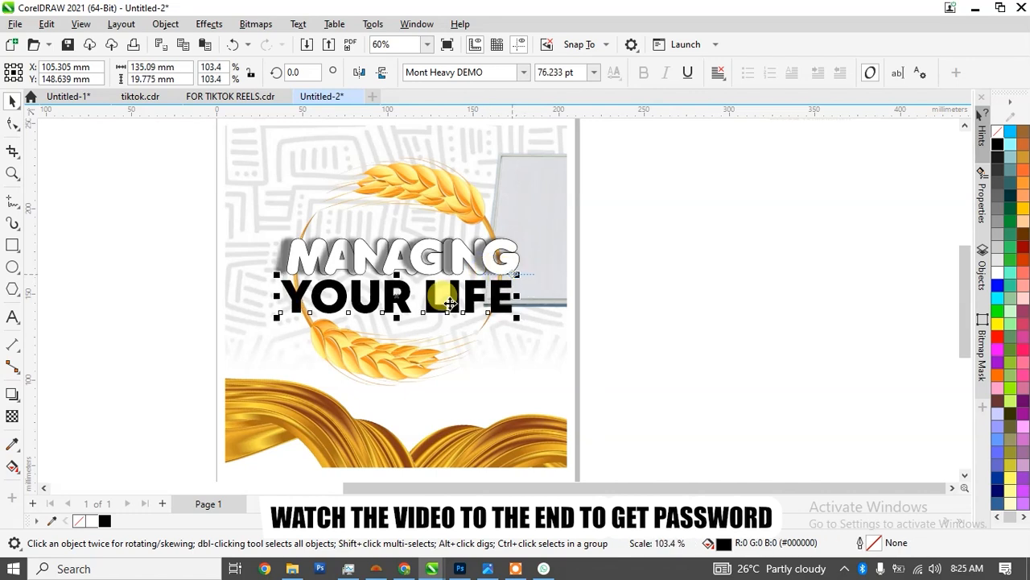
{"action": "left_click_drag", "start_coordinate": [434, 308], "coordinate": [433, 299]}
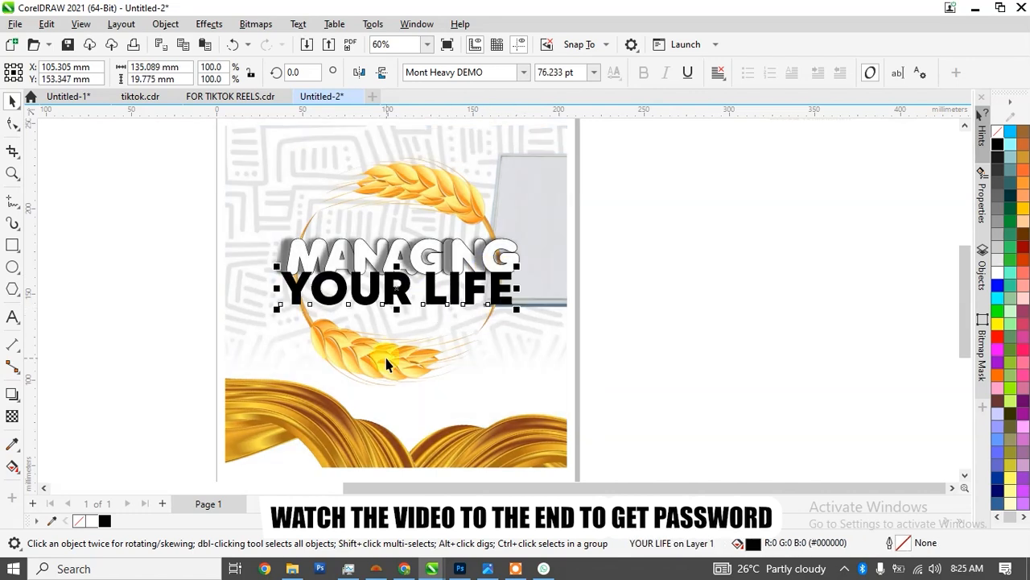
Step: Rotate the wheat border to about 29.5 degrees behind the title
{"action": "left_click", "coordinate": [371, 374]}
{"action": "left_click", "coordinate": [371, 374]}
{"action": "left_click_drag", "start_coordinate": [509, 396], "coordinate": [596, 246]}
{"action": "left_click_drag", "start_coordinate": [563, 441], "coordinate": [488, 451]}
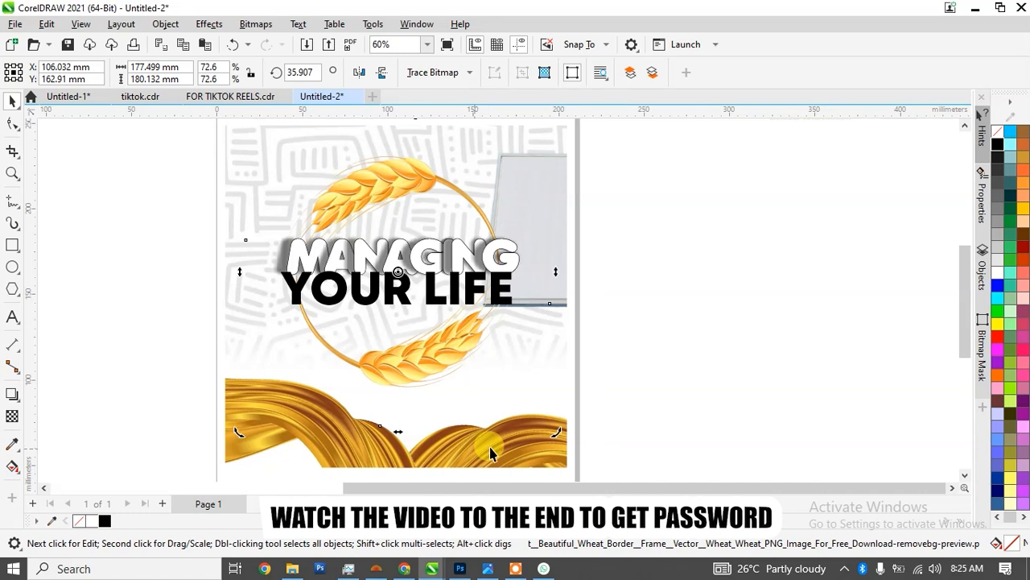
{"action": "left_click_drag", "start_coordinate": [561, 435], "coordinate": [535, 449]}
Step: Move the MANAGING letters slightly up and right, and nudge YOUR LIFE up beneath them
{"action": "left_click_drag", "start_coordinate": [416, 267], "coordinate": [421, 255]}
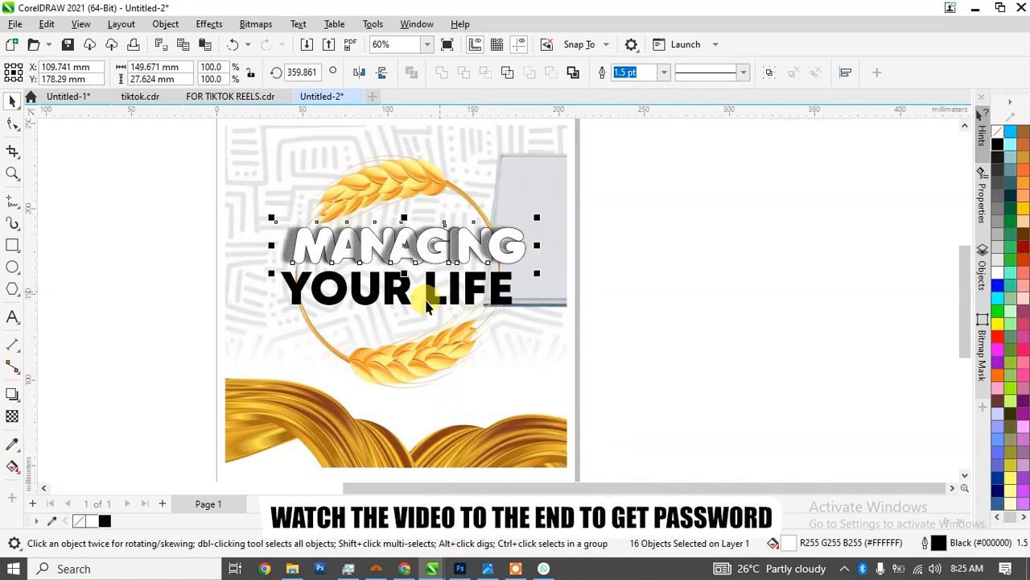
{"action": "left_click", "coordinate": [430, 299]}
{"action": "left_click", "coordinate": [431, 299]}
Step: Copy the wheat border off the page and PowerClip it inside the YOUR LIFE text
{"action": "left_click", "coordinate": [407, 368]}
{"action": "left_click_drag", "start_coordinate": [404, 370], "coordinate": [394, 284]}
{"action": "right_click", "coordinate": [738, 346]}
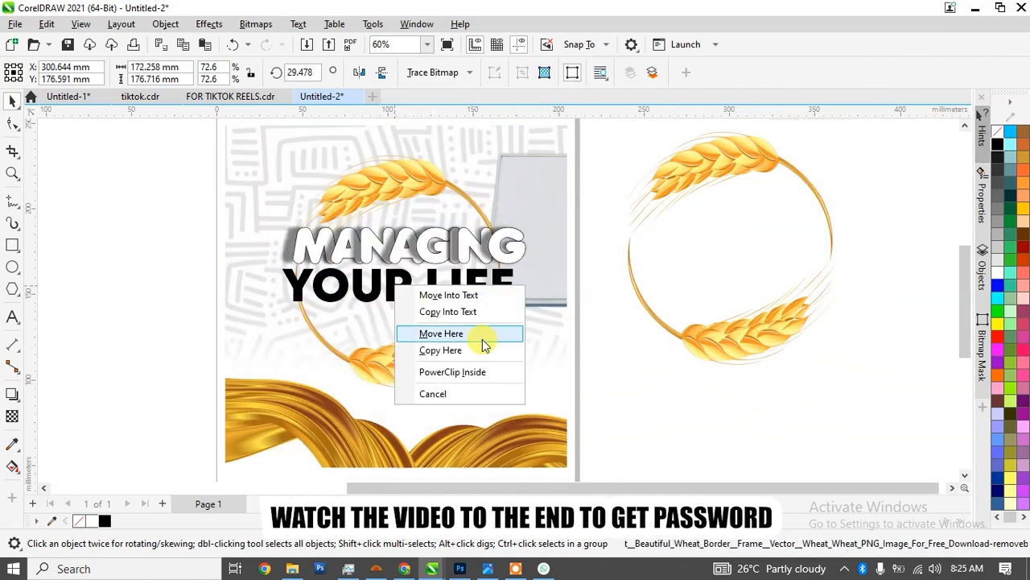
{"action": "left_click", "coordinate": [469, 368]}
Step: Edit the PowerClip contents of YOUR LIFE and enlarge the wheat border to about 198 × 203 mm
{"action": "double_click", "coordinate": [406, 294]}
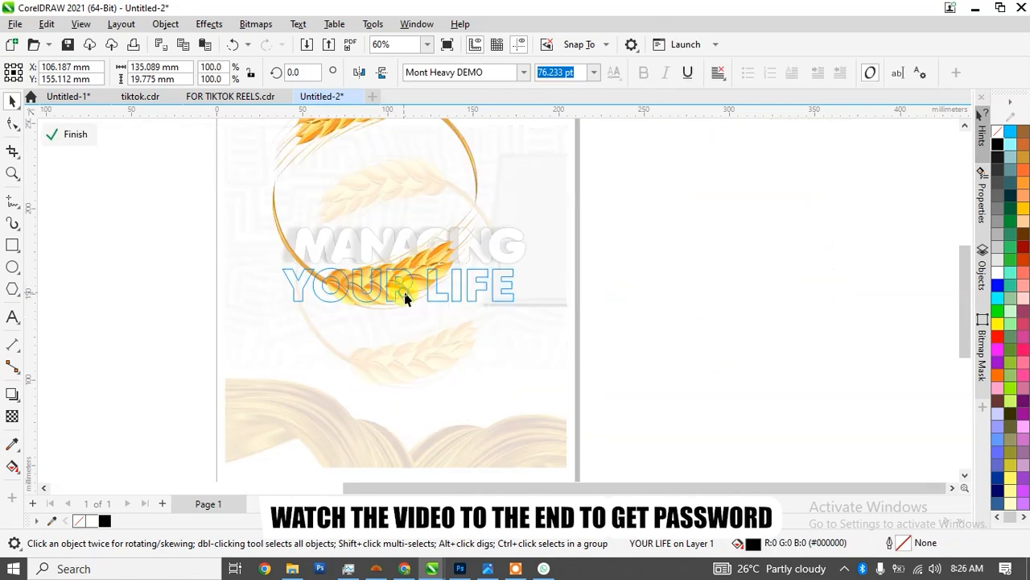
{"action": "left_click_drag", "start_coordinate": [436, 269], "coordinate": [451, 274]}
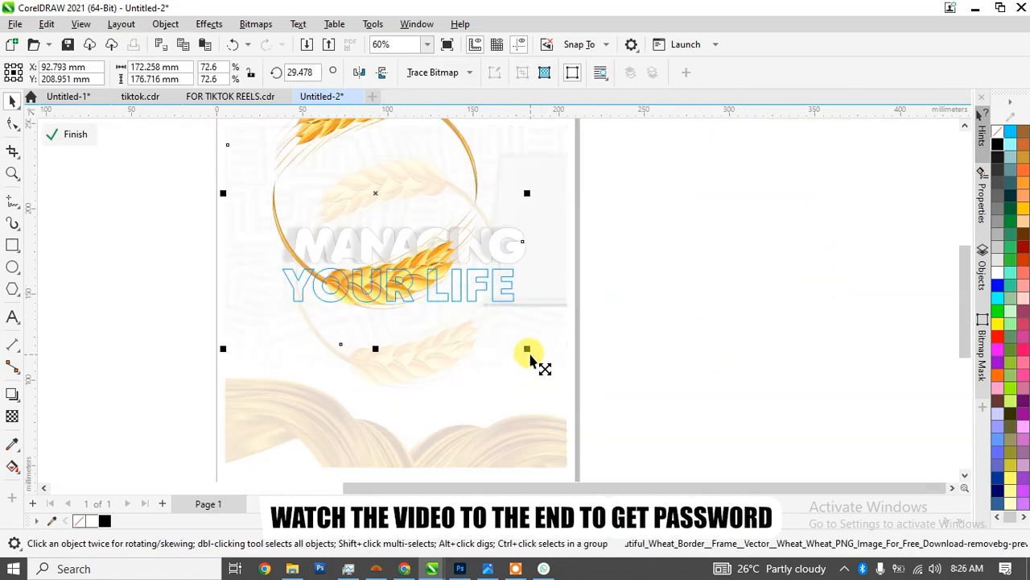
{"action": "left_click_drag", "start_coordinate": [528, 348], "coordinate": [552, 380]}
Step: Duplicate the clipped wheat border, mirror the copy horizontally, position it over LIFE, and return to the flyer
{"action": "left_click_drag", "start_coordinate": [432, 306], "coordinate": [519, 295]}
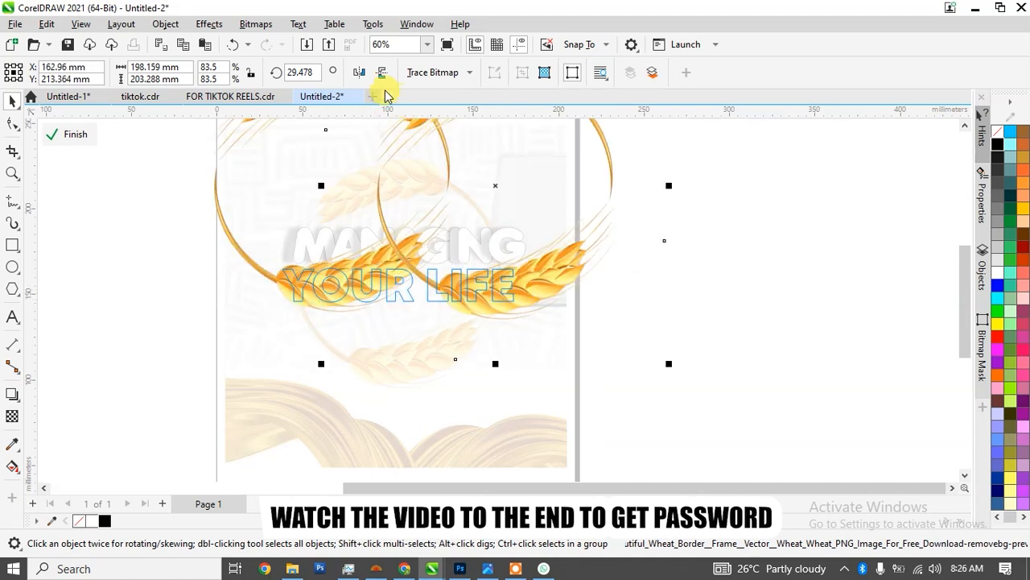
{"action": "left_click", "coordinate": [359, 72]}
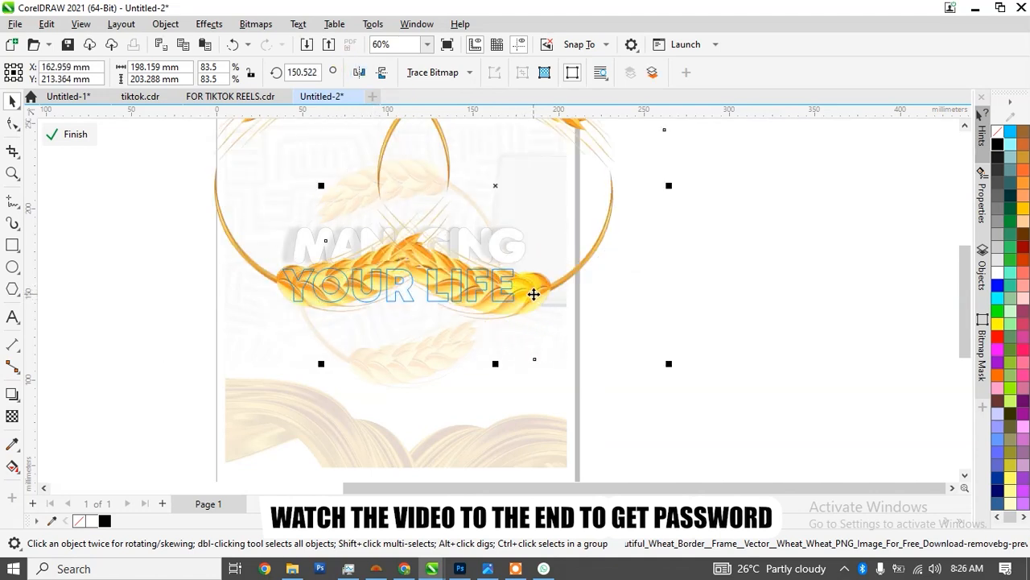
{"action": "left_click_drag", "start_coordinate": [517, 295], "coordinate": [523, 293]}
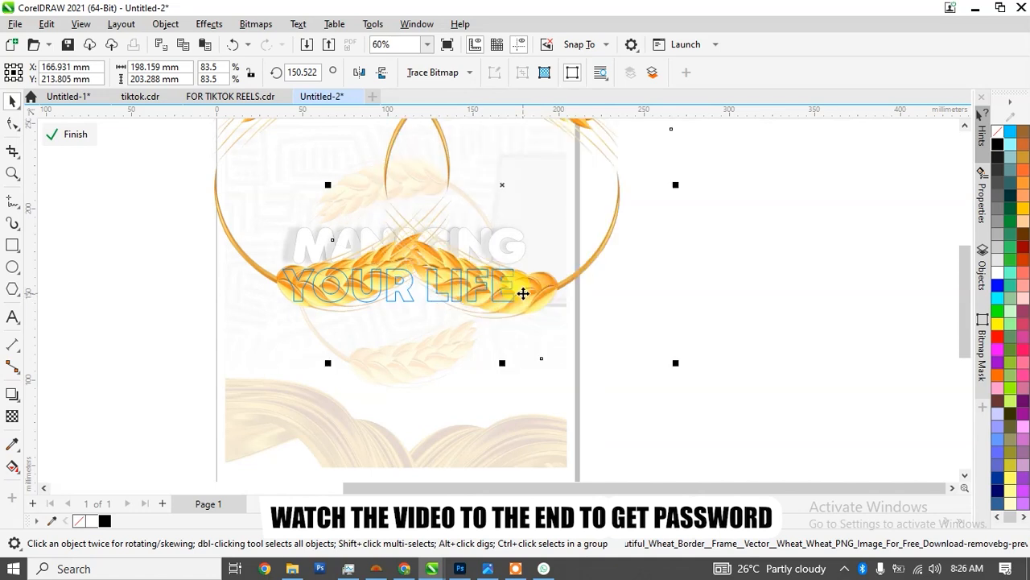
{"action": "left_click", "coordinate": [748, 343]}
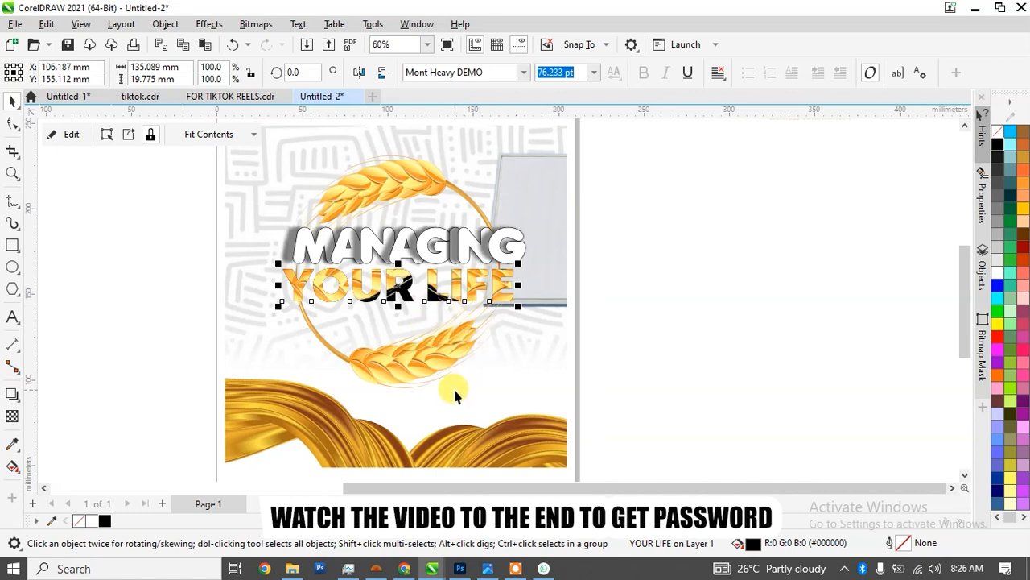
Step: Enlarge the mirrored wheat inside YOUR LIFE to about 236 × 242 mm and shift it up to cover LIFE
{"action": "left_click", "coordinate": [474, 293], "text": "ctrl"}
{"action": "left_click", "coordinate": [516, 300]}
{"action": "left_click_drag", "start_coordinate": [674, 361], "coordinate": [707, 395]}
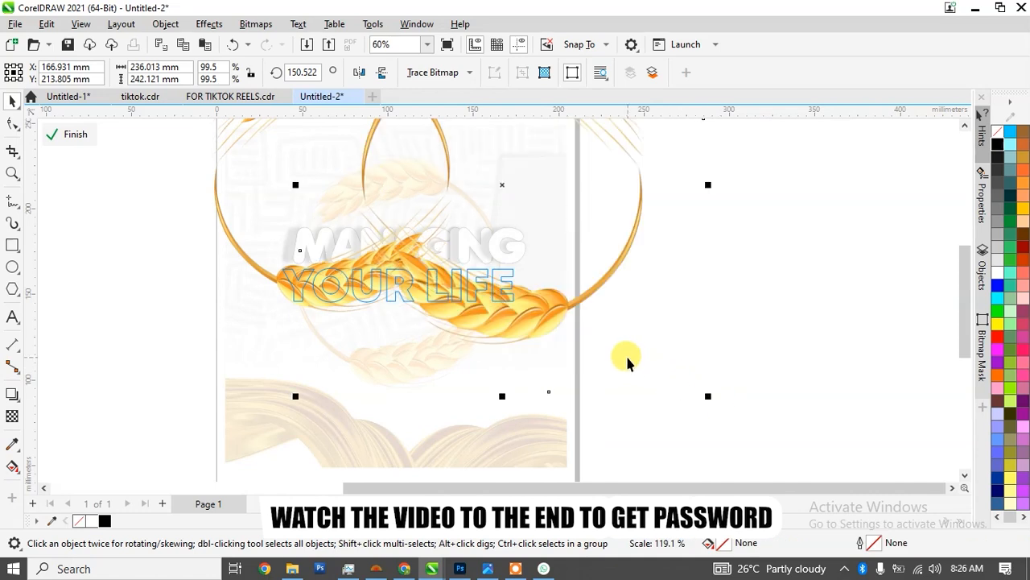
{"action": "left_click_drag", "start_coordinate": [534, 333], "coordinate": [543, 324]}
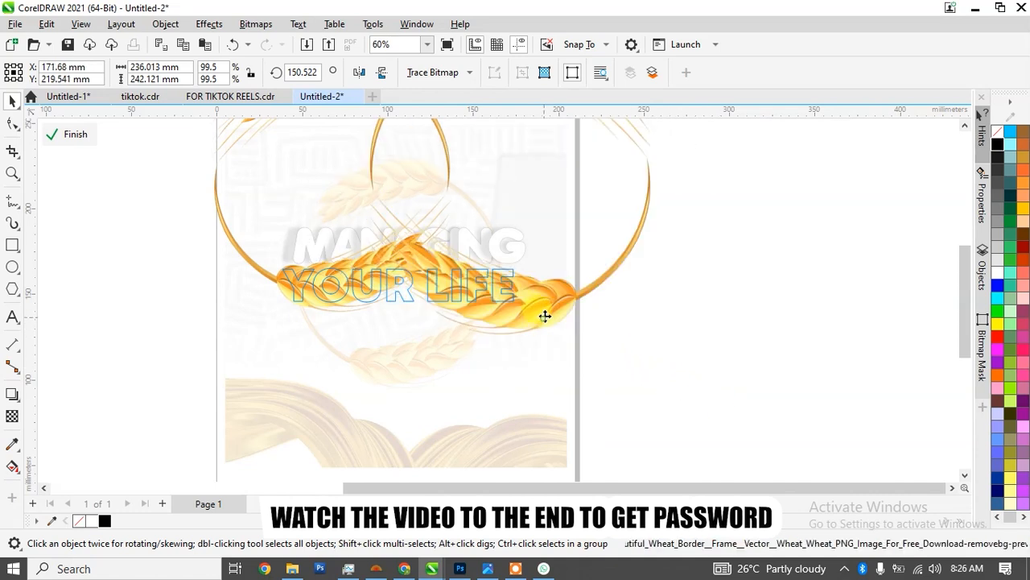
{"action": "left_click", "coordinate": [673, 391]}
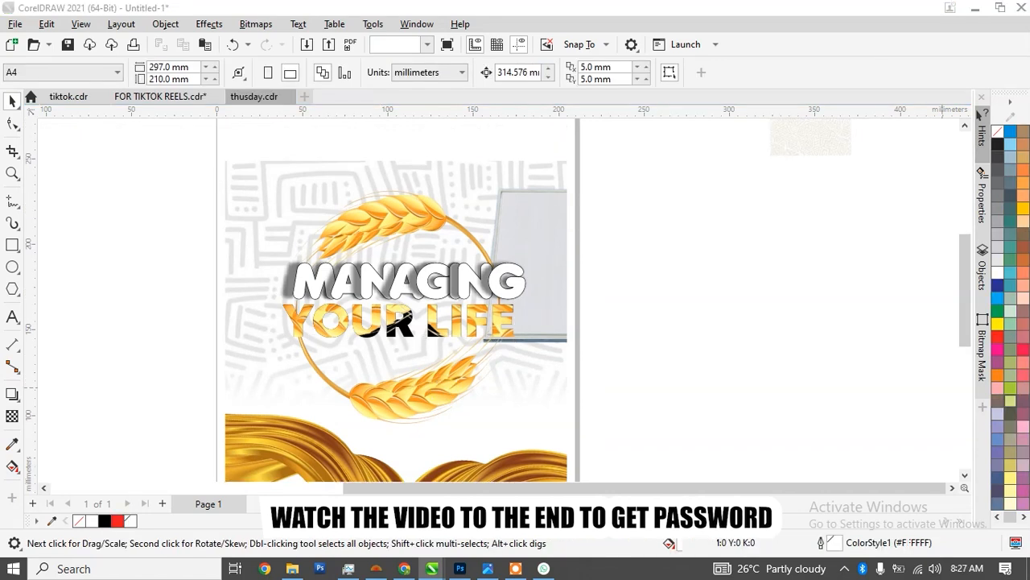
Step: Bring the PENIEL PRAYER CITY logo and name into the flyer and place them above MANAGING
{"action": "key", "text": "ctrl+a"}
{"action": "left_click_drag", "start_coordinate": [942, 387], "coordinate": [716, 285]}
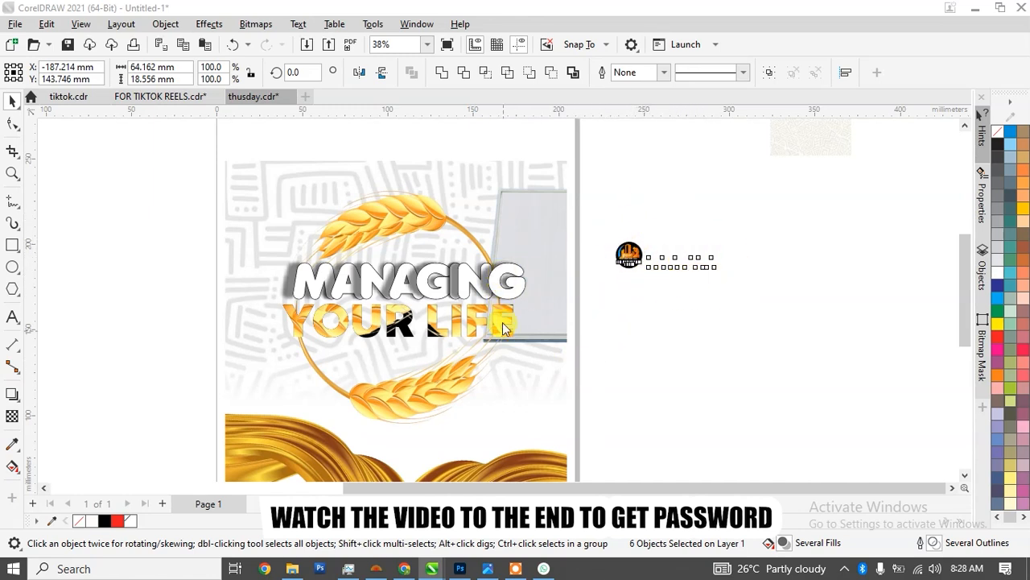
{"action": "left_click", "coordinate": [651, 269]}
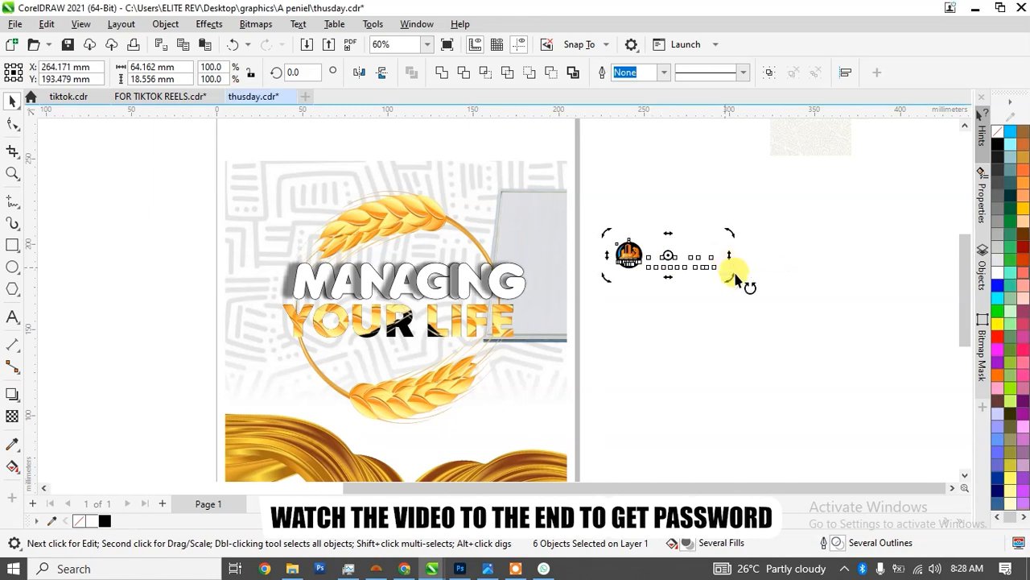
{"action": "left_click", "coordinate": [690, 288]}
{"action": "left_click_drag", "start_coordinate": [667, 249], "coordinate": [426, 251]}
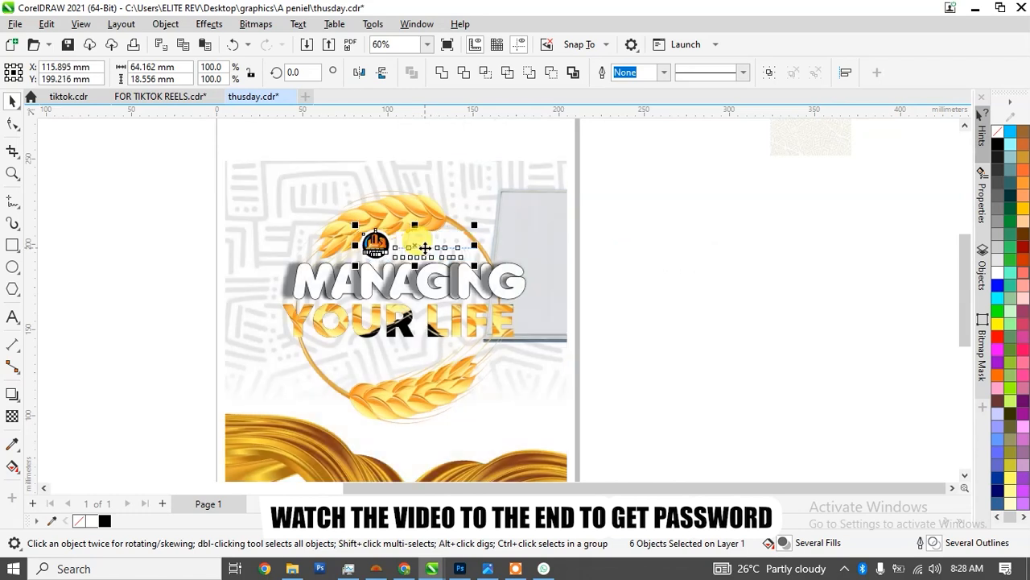
Step: Scale the logo and church name down to about 35.5 × 10.3 mm and position them just above MANAGING
{"action": "scroll", "coordinate": [426, 249], "scroll_direction": "up", "scroll_amount": 3}
{"action": "scroll", "coordinate": [561, 193], "scroll_direction": "up", "scroll_amount": 3}
{"action": "left_click_drag", "start_coordinate": [549, 198], "coordinate": [483, 215]}
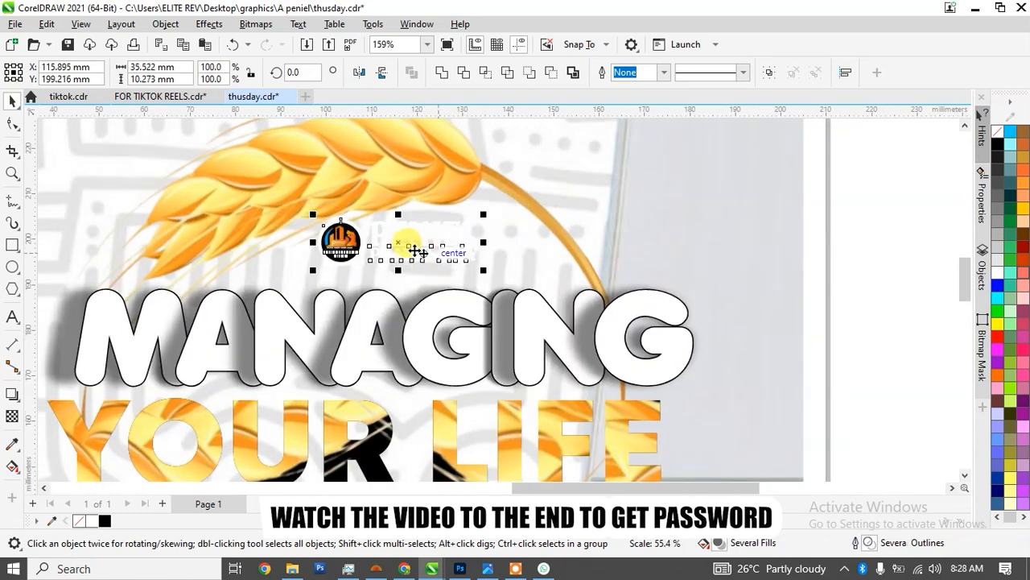
{"action": "left_click_drag", "start_coordinate": [411, 250], "coordinate": [392, 257]}
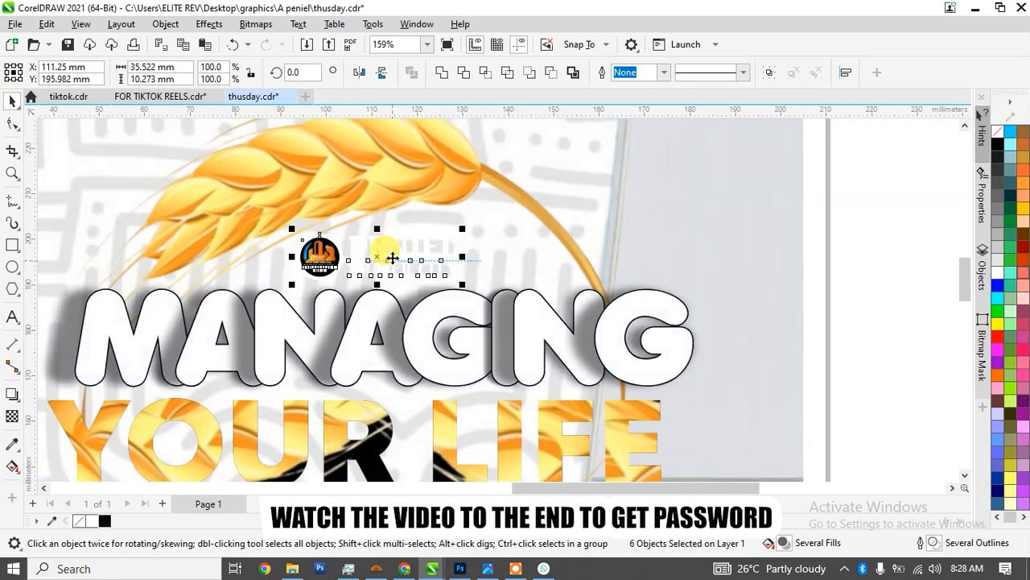
Step: Fill the PENIEL PRAYER CITY text with black, and try to recolour it with a sampled orange
{"action": "left_click_drag", "start_coordinate": [911, 308], "coordinate": [324, 194]}
{"action": "left_click", "coordinate": [105, 521]}
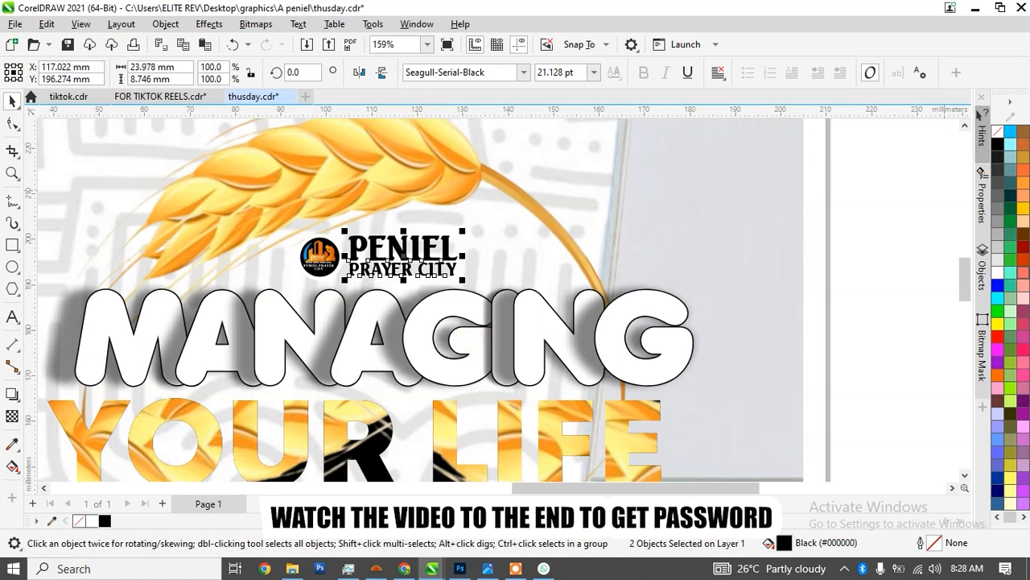
{"action": "key", "text": "ctrl+c"}
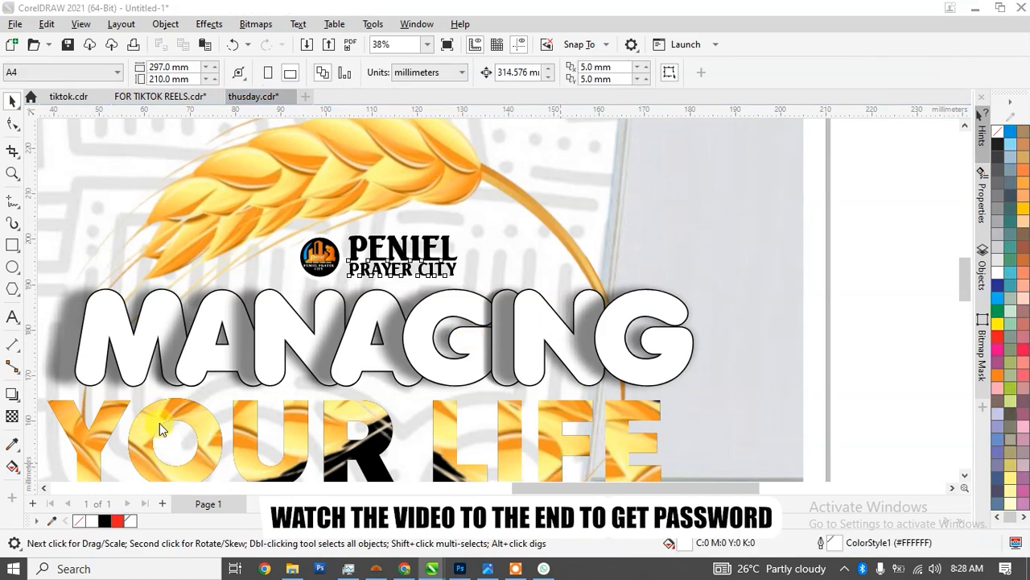
{"action": "left_click", "coordinate": [53, 522]}
{"action": "left_click", "coordinate": [1023, 298]}
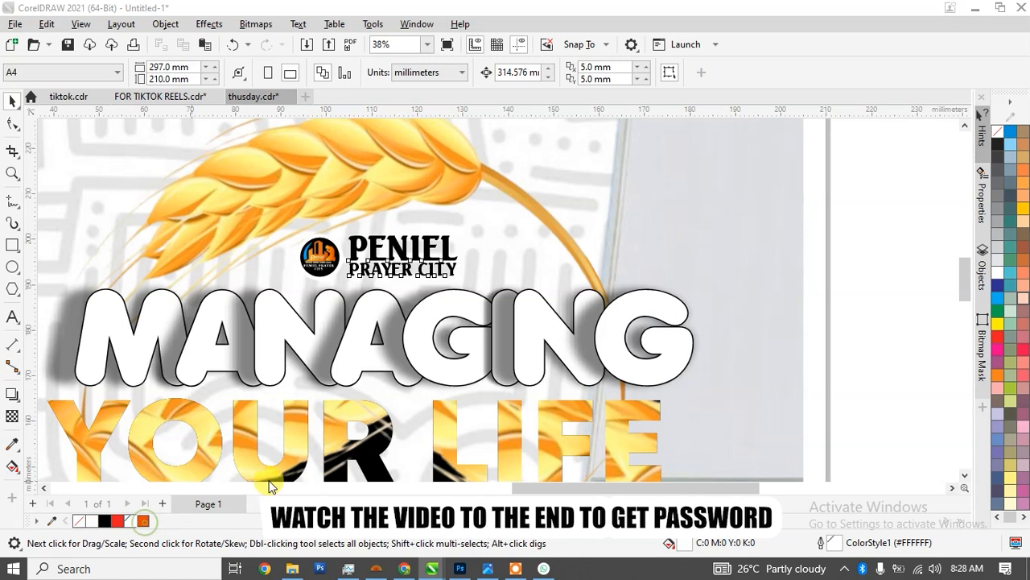
{"action": "left_click", "coordinate": [143, 521]}
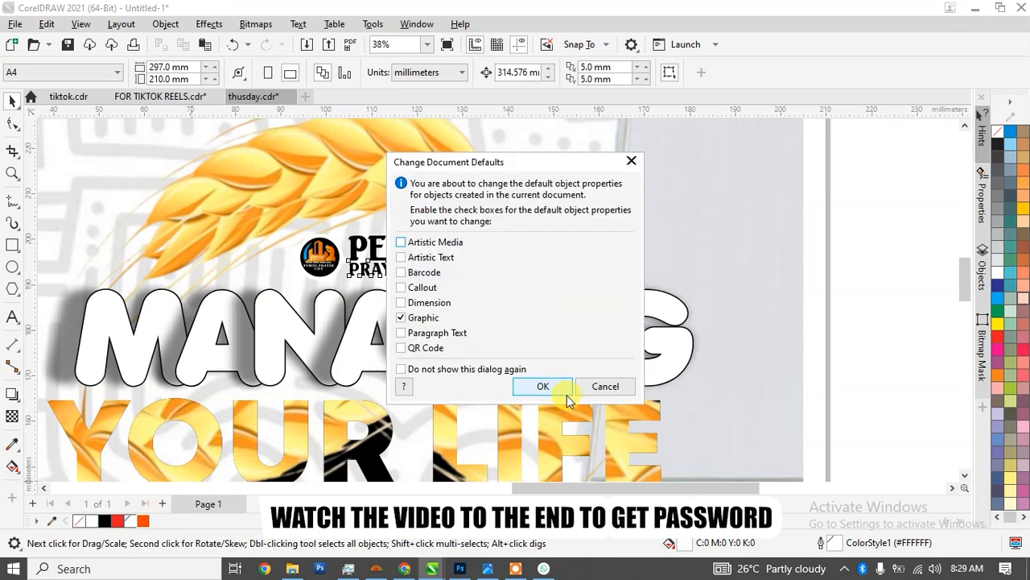
{"action": "left_click", "coordinate": [552, 388]}
Step: Sample an orange into the document palette and fill the PENIEL PRAYER CITY text with it
{"action": "left_click_drag", "start_coordinate": [890, 208], "coordinate": [340, 298]}
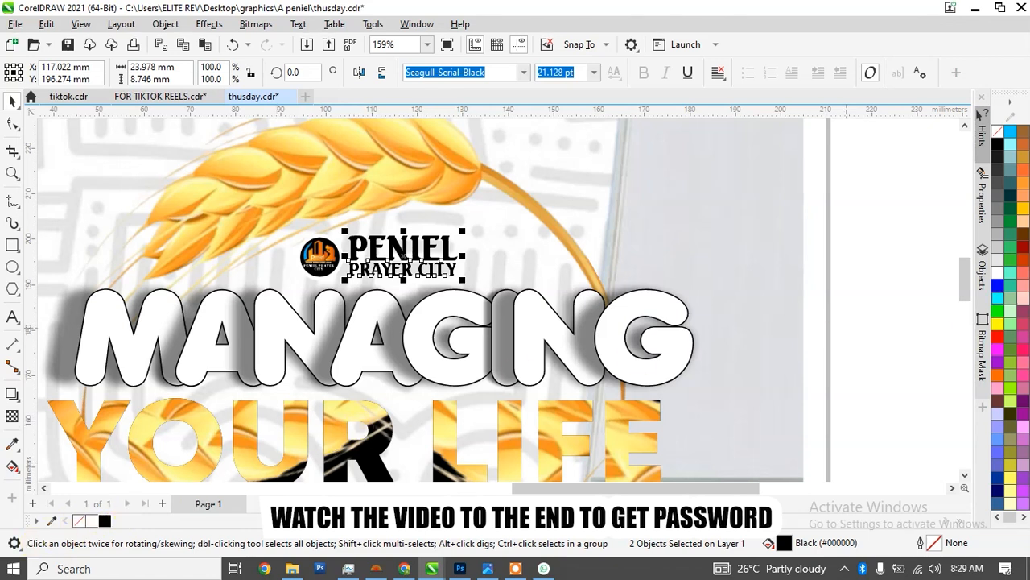
{"action": "key", "text": "ctrl+c"}
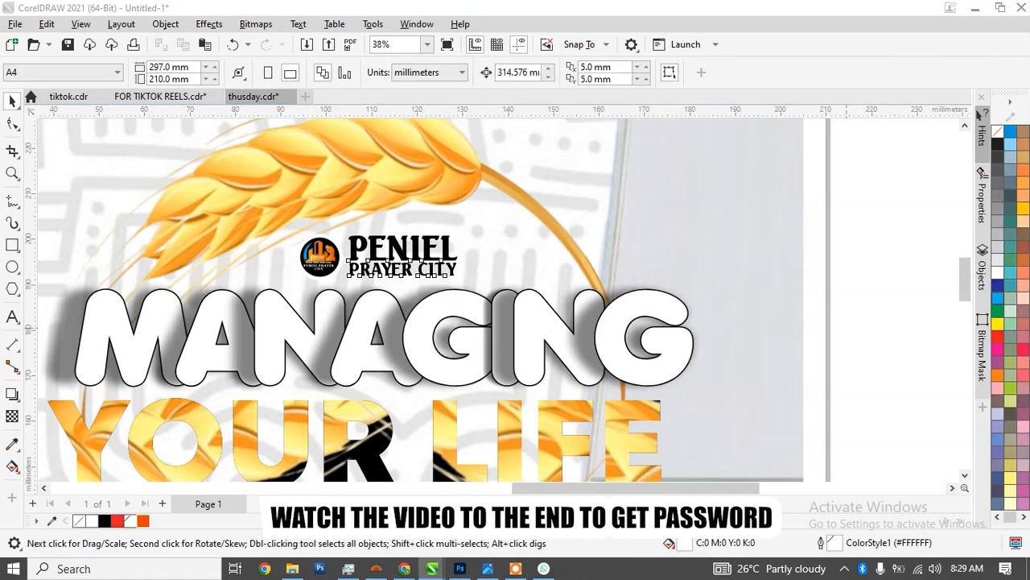
{"action": "left_click", "coordinate": [433, 269]}
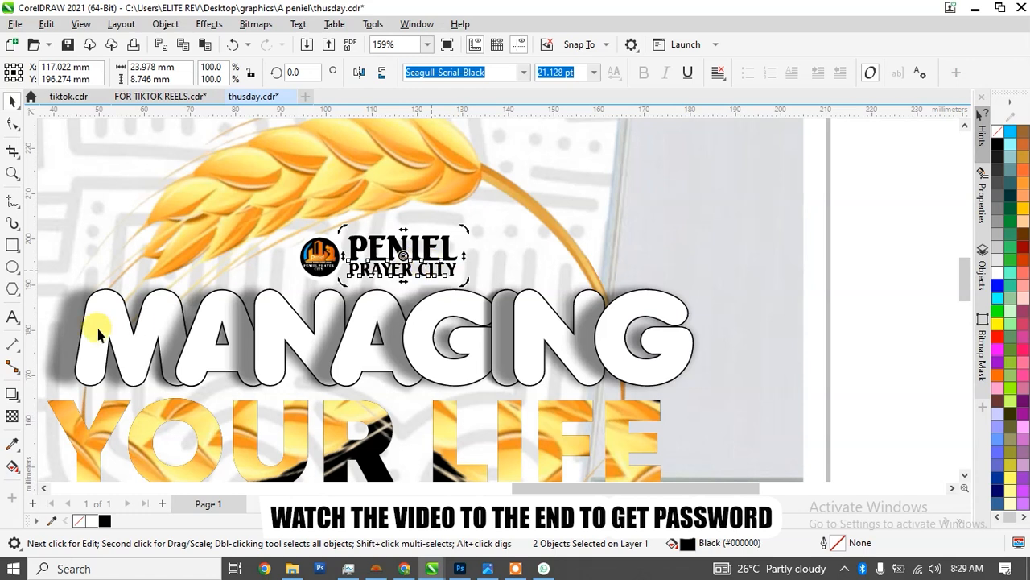
{"action": "left_click", "coordinate": [52, 521]}
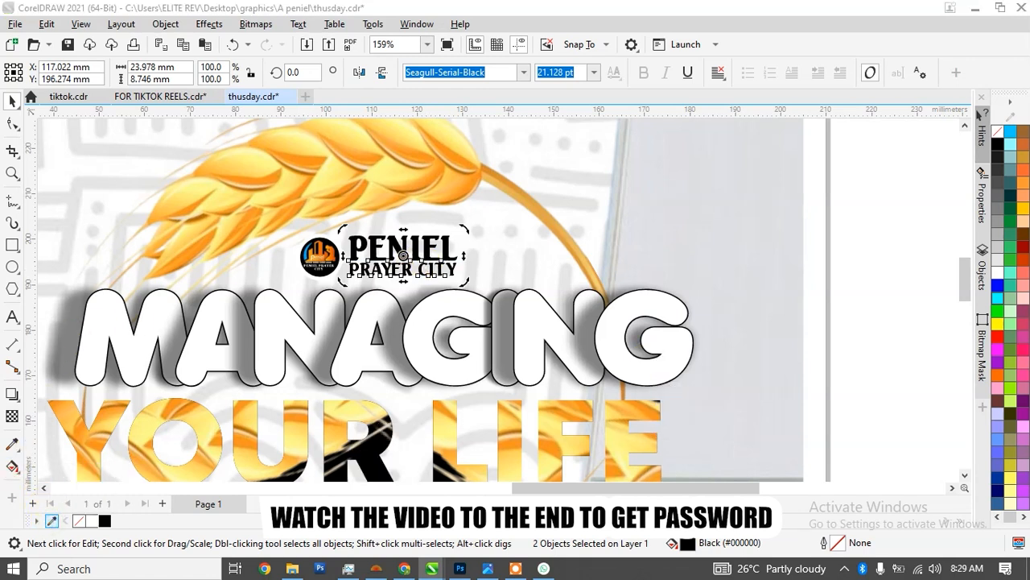
{"action": "left_click", "coordinate": [998, 375]}
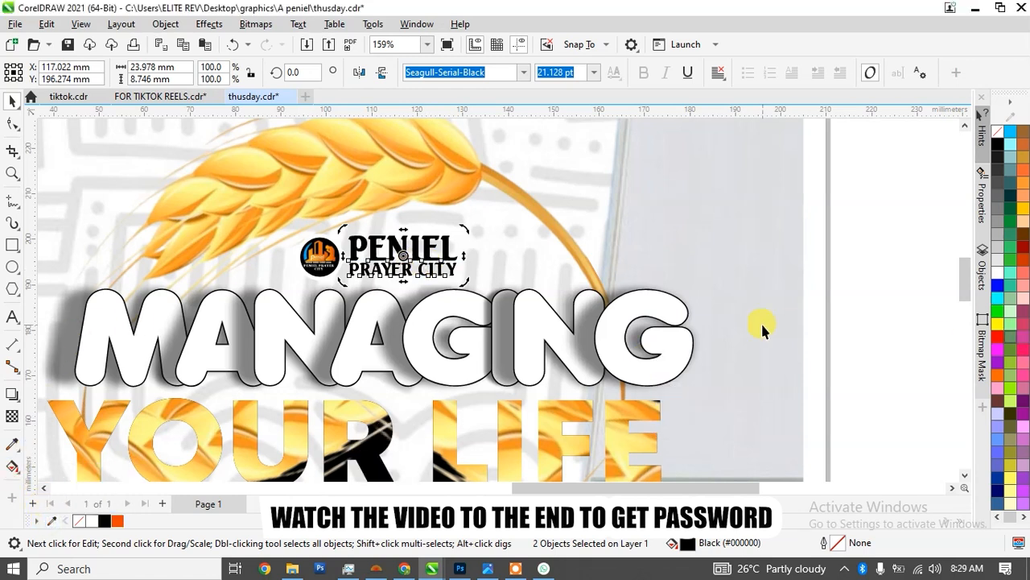
{"action": "left_click", "coordinate": [118, 520]}
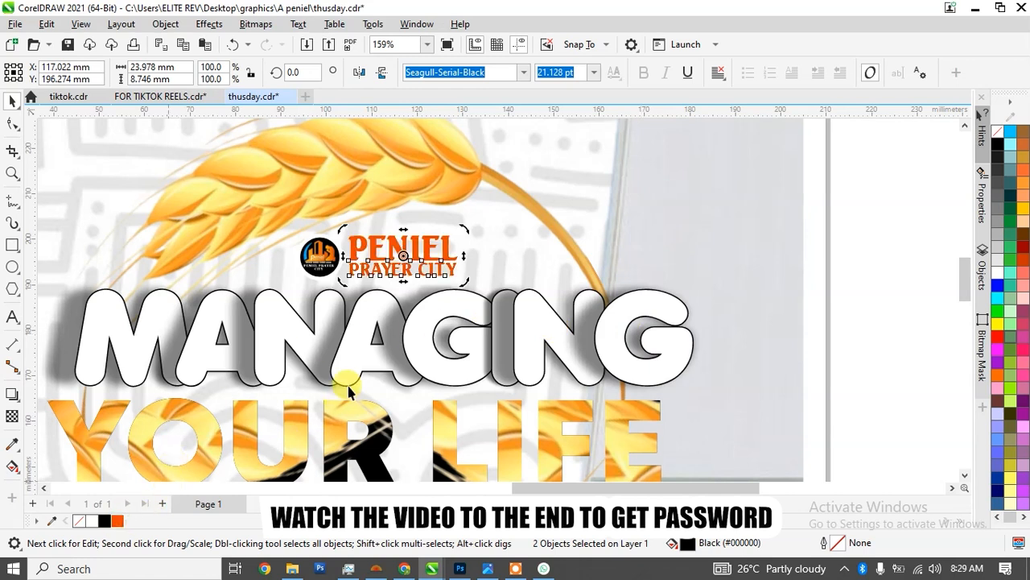
Step: Fill the logo's circle beside PENIEL PRAYER CITY with the same sampled orange
{"action": "left_click", "coordinate": [311, 281]}
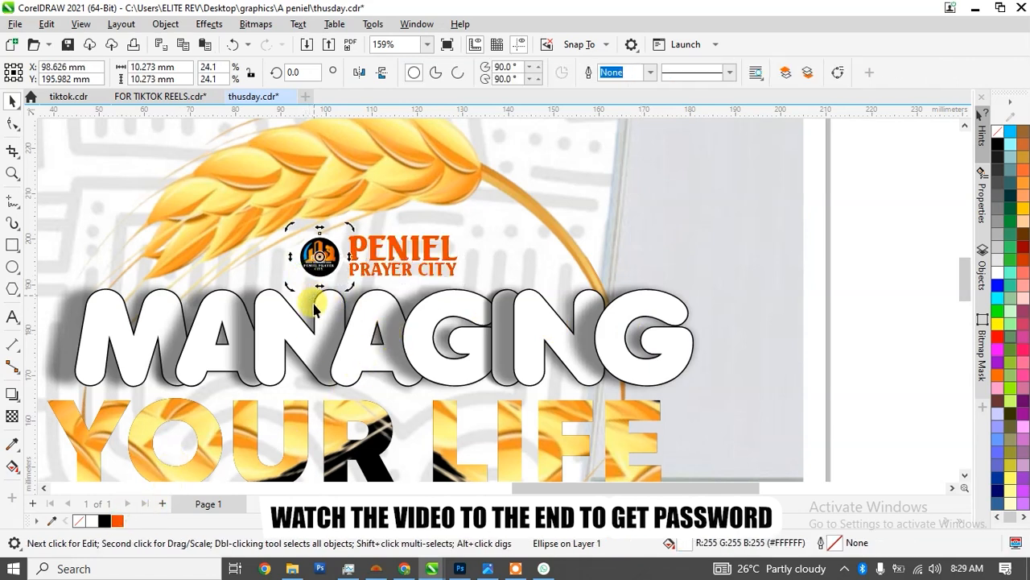
{"action": "left_click", "coordinate": [118, 521]}
{"action": "left_click", "coordinate": [866, 253]}
{"action": "scroll", "coordinate": [590, 222], "scroll_direction": "down", "scroll_amount": 3}
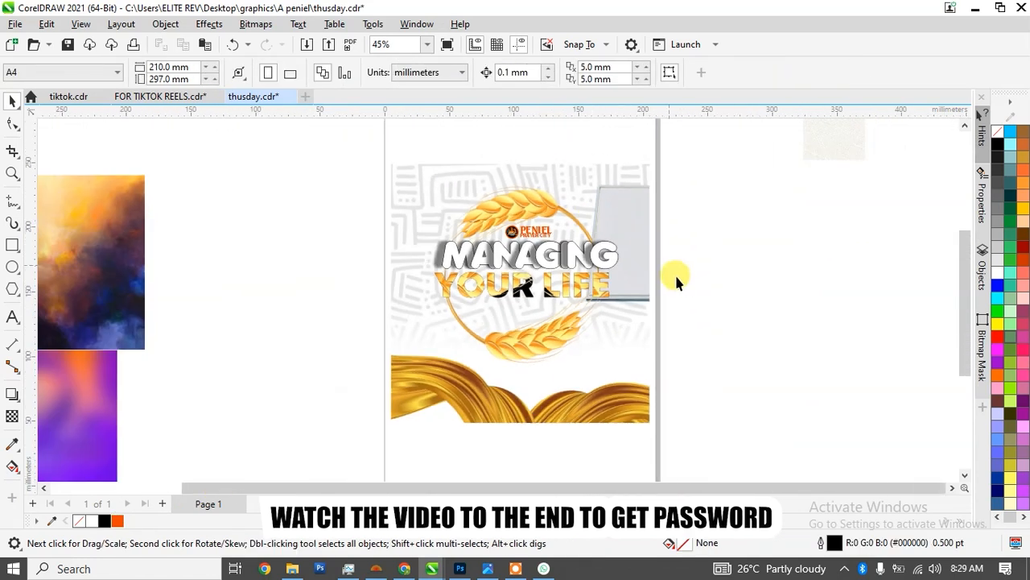
Step: Bring the speaker's name text in from the Untitled-1 document, place it below YOUR LIFE and fill it with the sampled orange
{"action": "scroll", "coordinate": [676, 279], "scroll_direction": "up", "scroll_amount": 1}
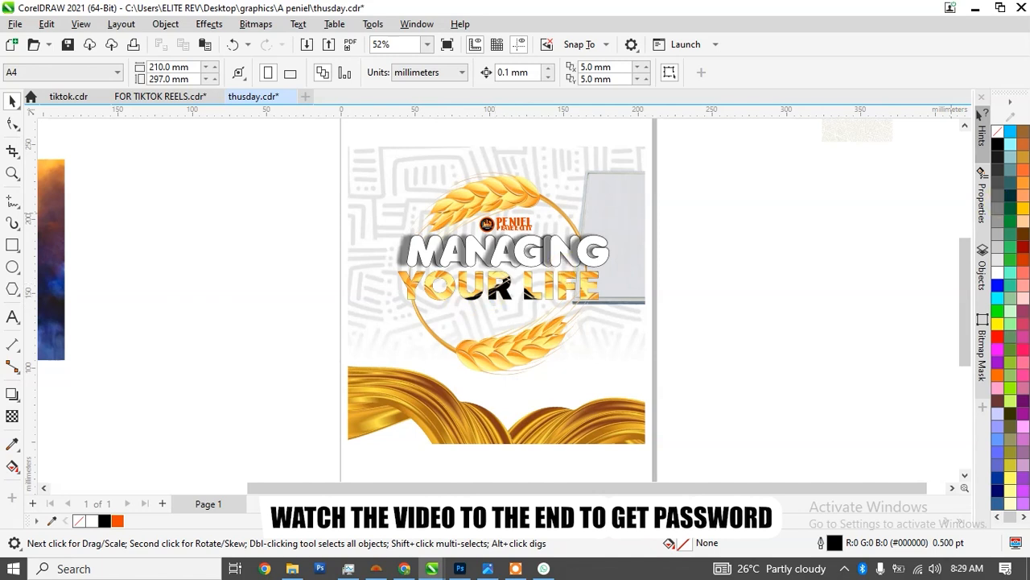
{"action": "key", "text": "ctrl+v"}
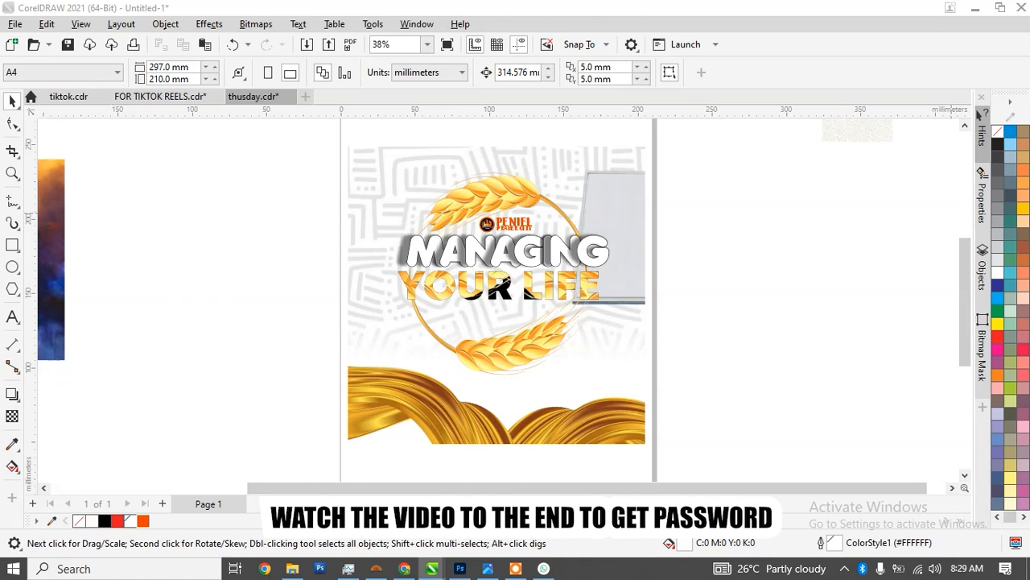
{"action": "left_click_drag", "start_coordinate": [758, 462], "coordinate": [496, 339]}
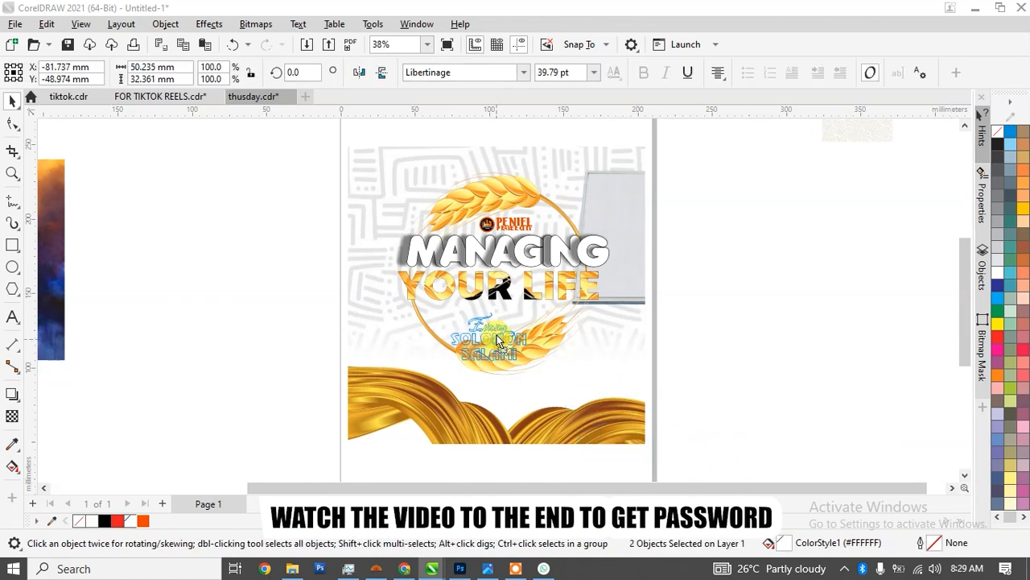
{"action": "left_click", "coordinate": [142, 524]}
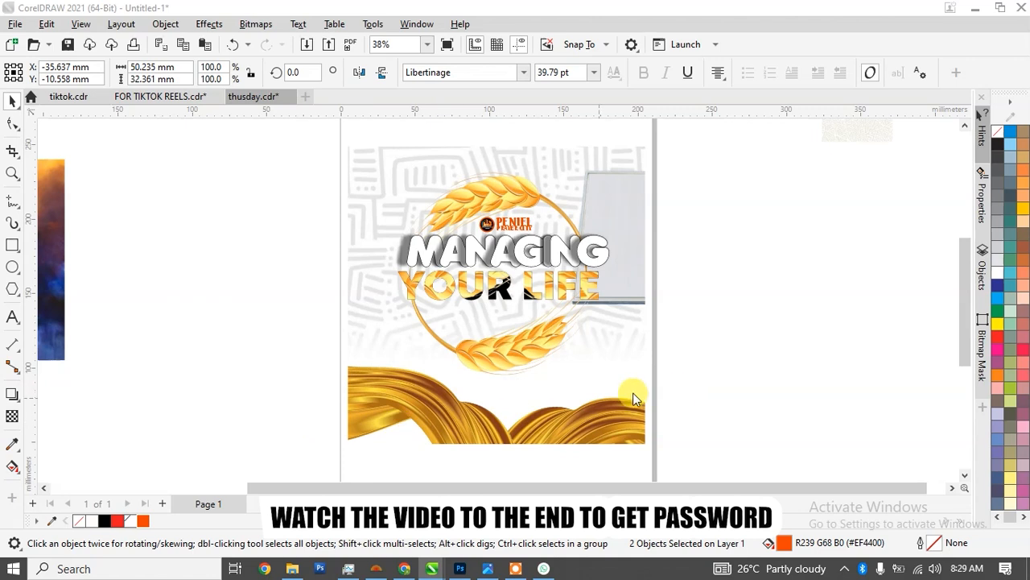
{"action": "left_click_drag", "start_coordinate": [650, 360], "coordinate": [488, 313]}
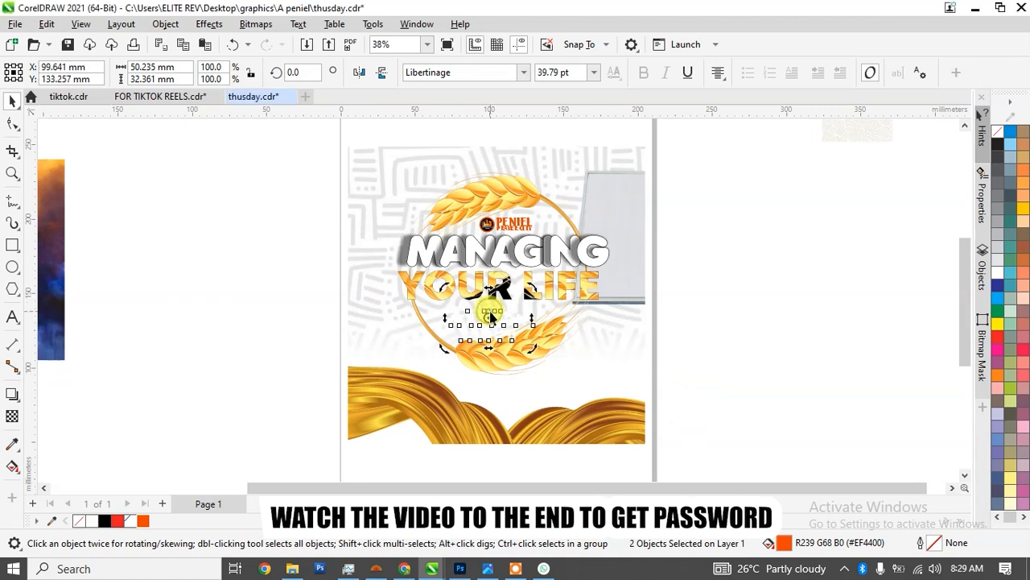
{"action": "left_click_drag", "start_coordinate": [808, 407], "coordinate": [346, 287]}
{"action": "left_click_drag", "start_coordinate": [115, 529], "coordinate": [487, 363]}
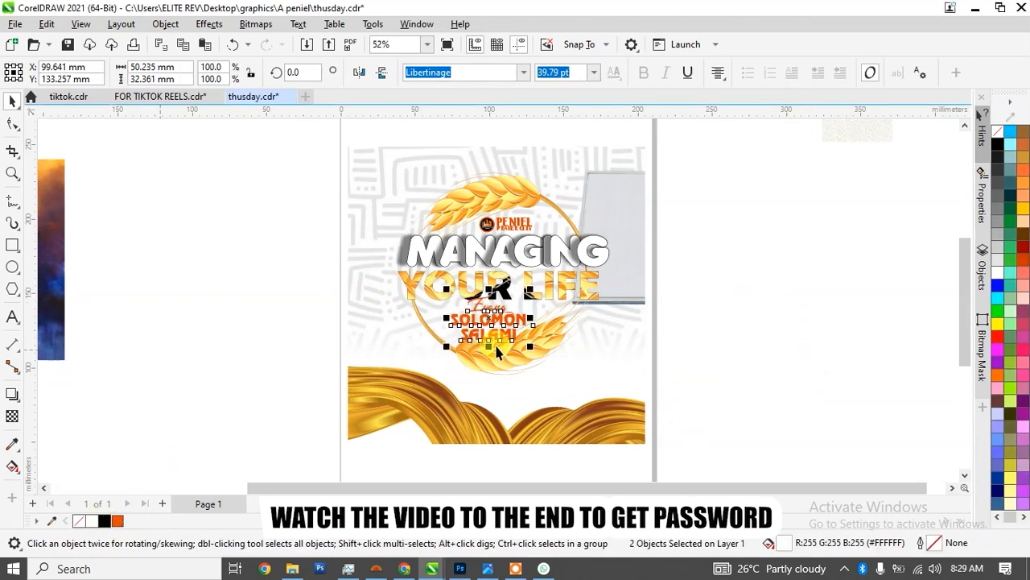
Step: Scale the speaker's name text down to about 28.8 × 18.5 mm and position it just beneath YOUR LIFE
{"action": "left_click_drag", "start_coordinate": [534, 295], "coordinate": [526, 298]}
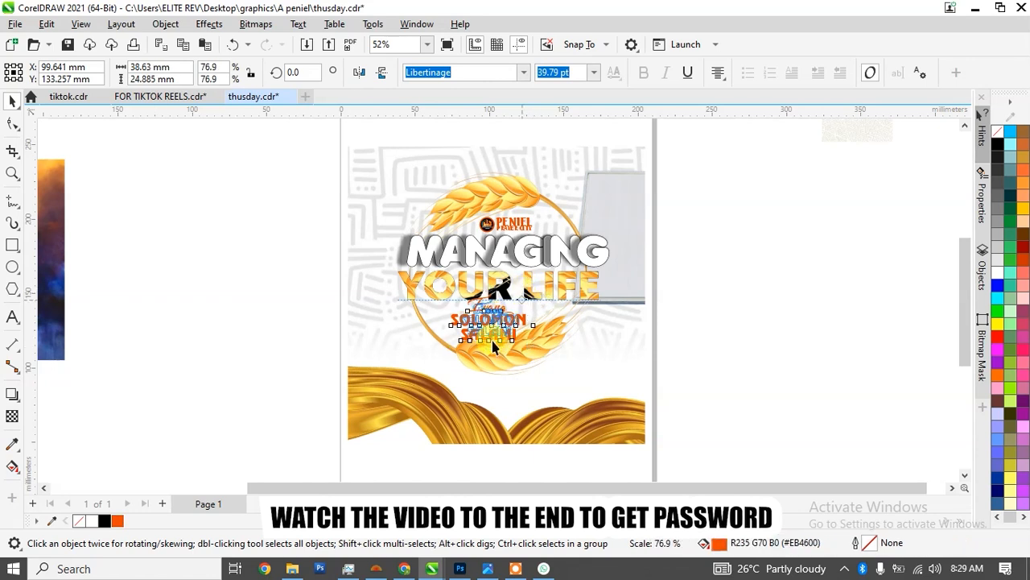
{"action": "scroll", "coordinate": [494, 344], "scroll_direction": "up", "scroll_amount": 4}
{"action": "left_click_drag", "start_coordinate": [493, 364], "coordinate": [528, 342]}
{"action": "left_click_drag", "start_coordinate": [609, 388], "coordinate": [586, 373]}
{"action": "left_click_drag", "start_coordinate": [531, 333], "coordinate": [536, 328]}
{"action": "scroll", "coordinate": [533, 330], "scroll_direction": "down", "scroll_amount": 3}
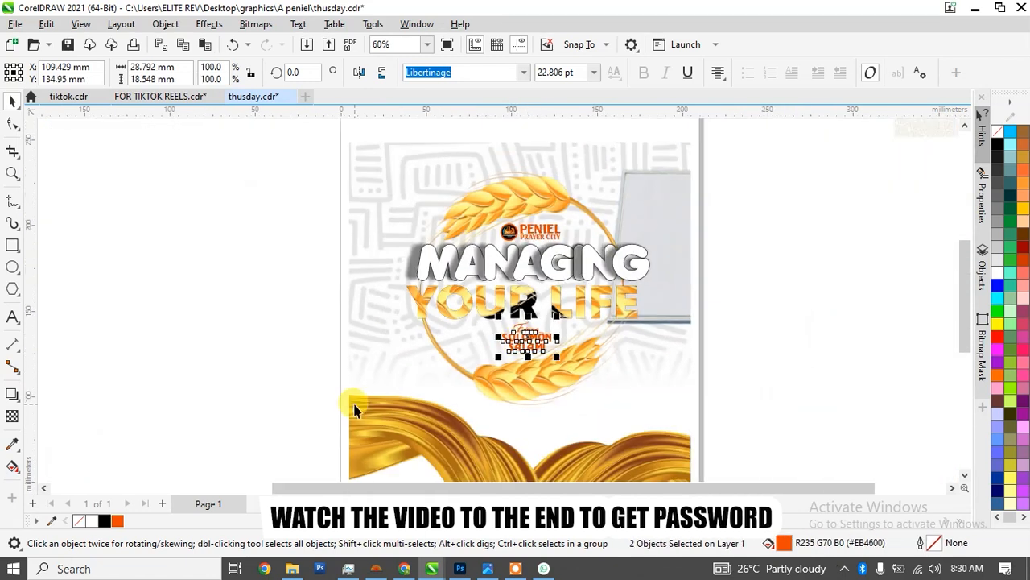
Step: Add the text "with" on the empty area beside the page and set its font to Taken by Vultures Alternates
{"action": "left_click", "coordinate": [12, 318]}
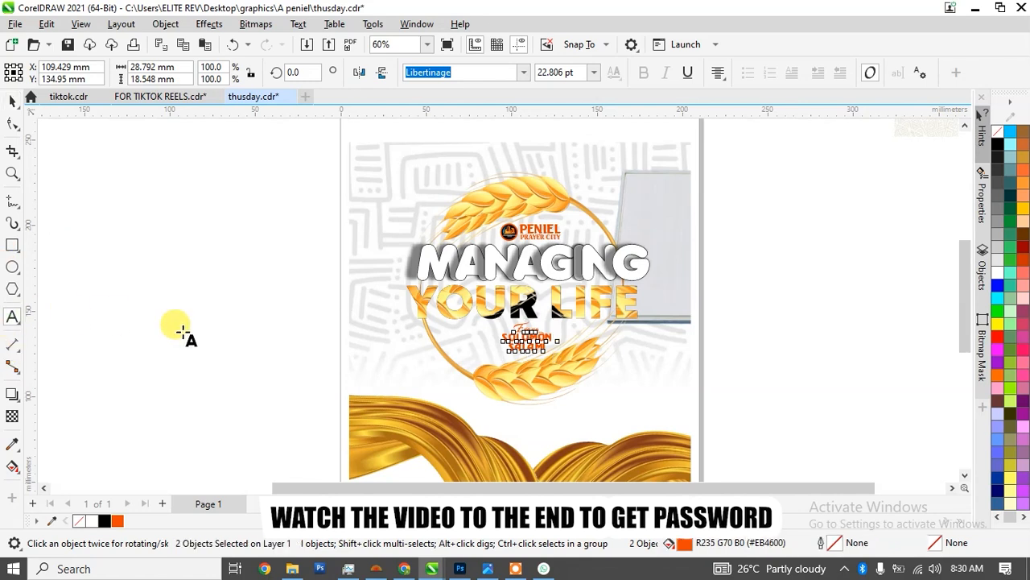
{"action": "left_click", "coordinate": [402, 375]}
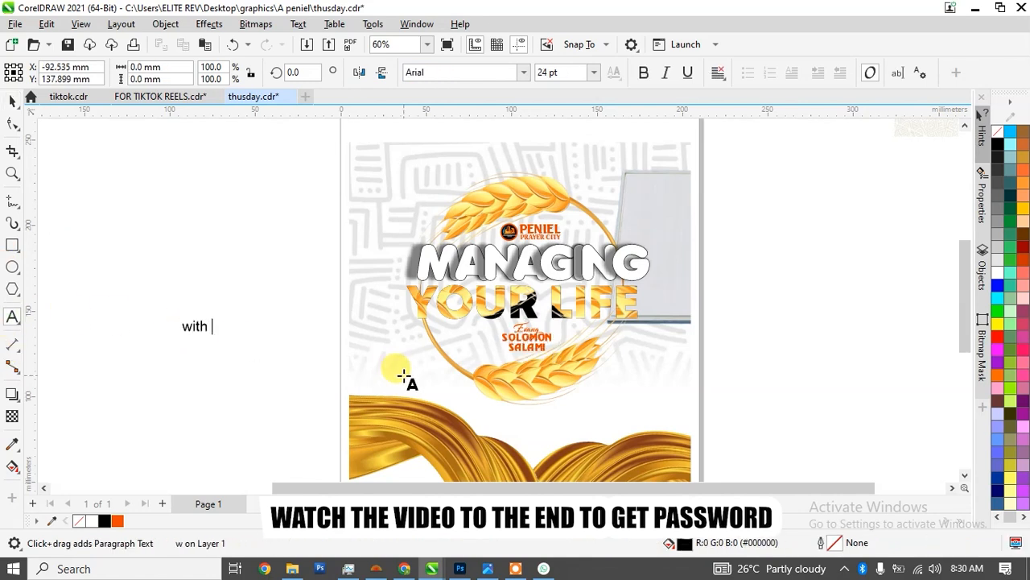
{"action": "key", "text": "ctrl+a"}
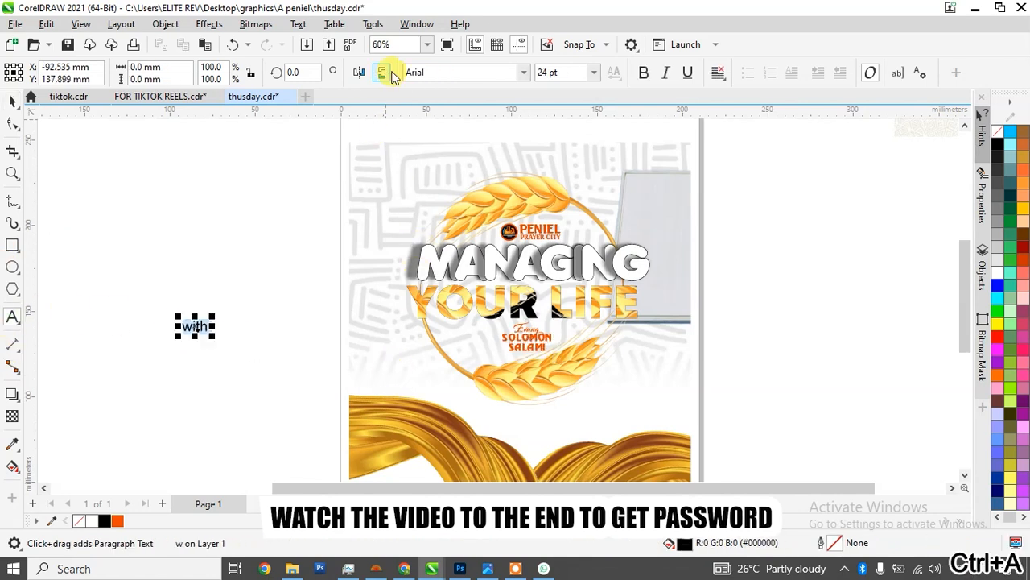
{"action": "left_click", "coordinate": [444, 72]}
{"action": "type", "text": "Taken"}
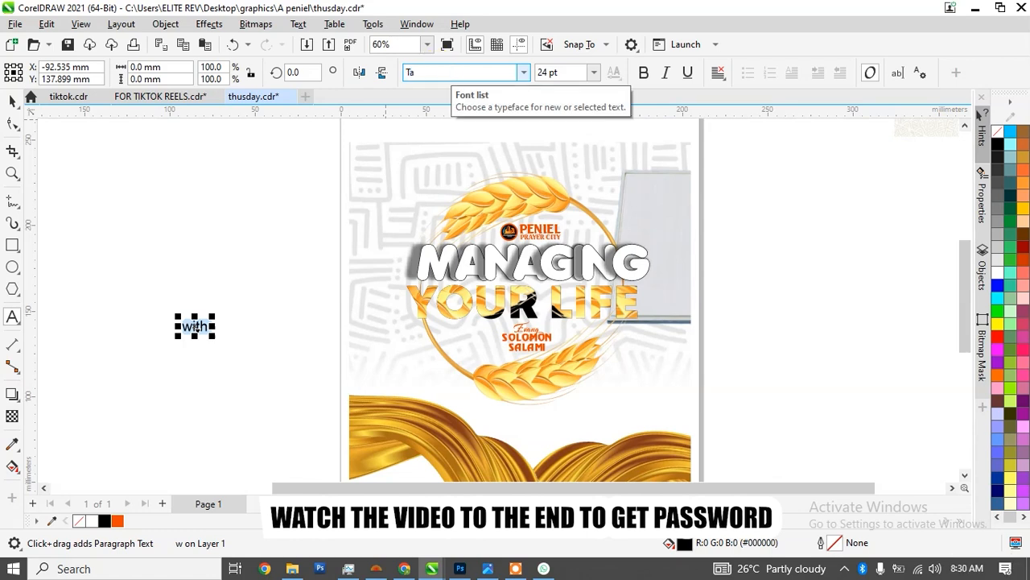
{"action": "key", "text": "Return"}
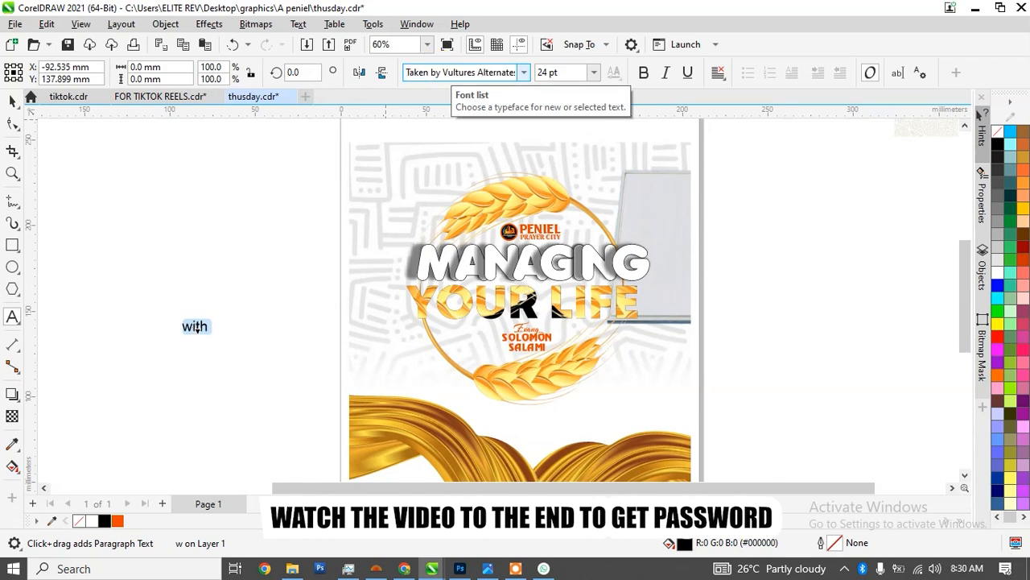
{"action": "left_click", "coordinate": [11, 104]}
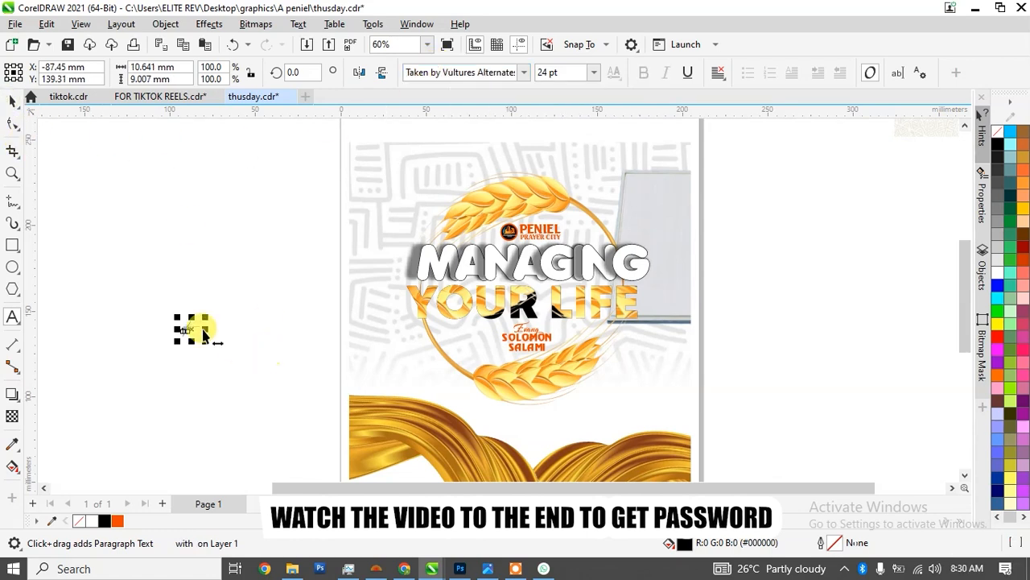
Step: Enlarge the word "with" to about 27.9 × 23.7 mm and place it beside Evang, beneath YOUR LIFE
{"action": "left_click_drag", "start_coordinate": [200, 320], "coordinate": [257, 269]}
{"action": "left_click_drag", "start_coordinate": [165, 324], "coordinate": [506, 327]}
{"action": "left_click_drag", "start_coordinate": [605, 280], "coordinate": [533, 312]}
{"action": "scroll", "coordinate": [533, 313], "scroll_direction": "up", "scroll_amount": 3}
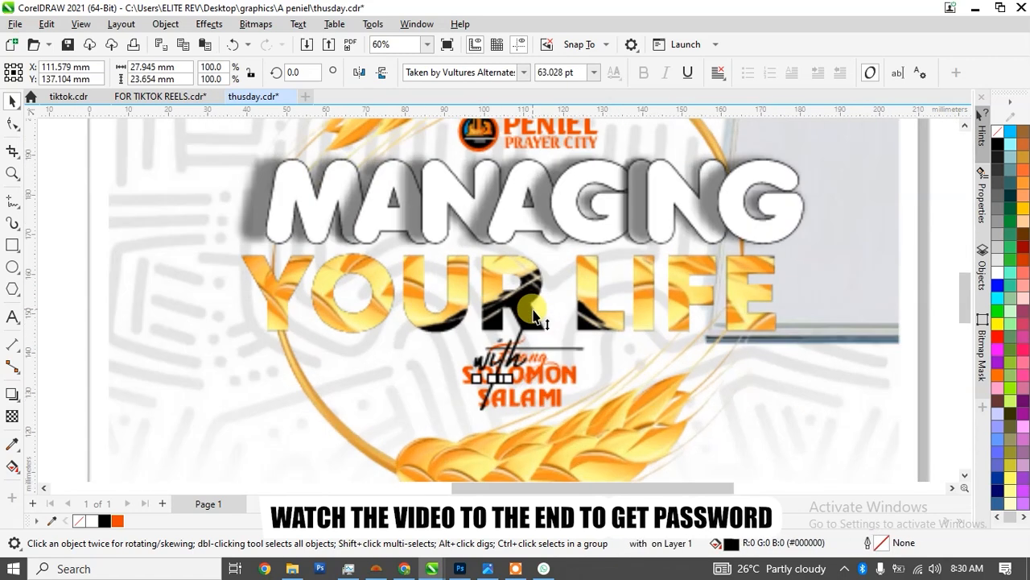
{"action": "scroll", "coordinate": [533, 314], "scroll_direction": "up", "scroll_amount": 3}
{"action": "left_click_drag", "start_coordinate": [497, 398], "coordinate": [443, 378]}
{"action": "scroll", "coordinate": [470, 359], "scroll_direction": "down", "scroll_amount": 1}
{"action": "scroll", "coordinate": [470, 359], "scroll_direction": "down", "scroll_amount": 1}
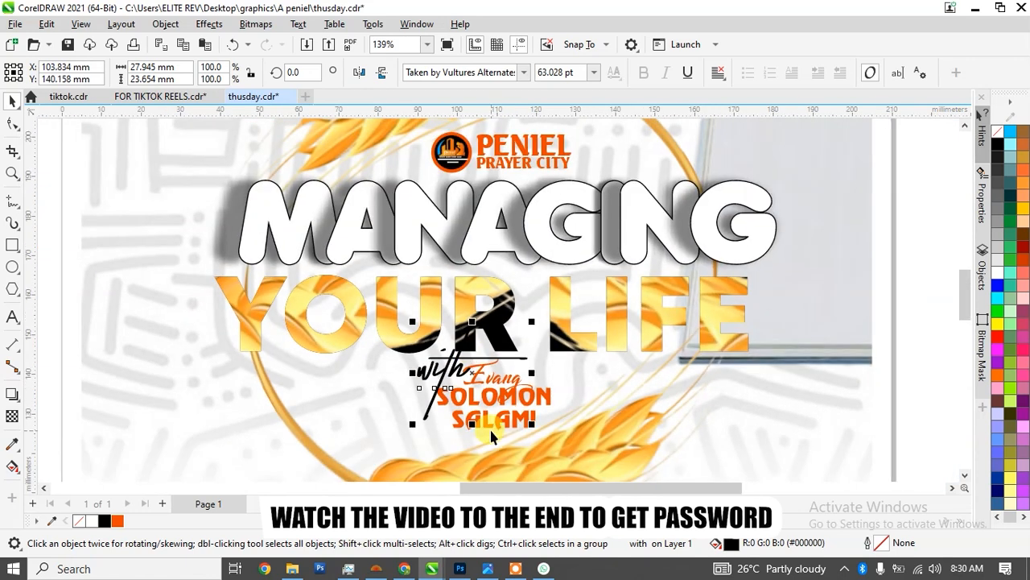
Step: Move the speaker's two-line name slightly down, away from Evang, and tighten the spacing between its lines
{"action": "left_click", "coordinate": [492, 407]}
{"action": "left_click_drag", "start_coordinate": [492, 406], "coordinate": [487, 421]}
{"action": "left_click", "coordinate": [470, 441]}
{"action": "left_click", "coordinate": [470, 443]}
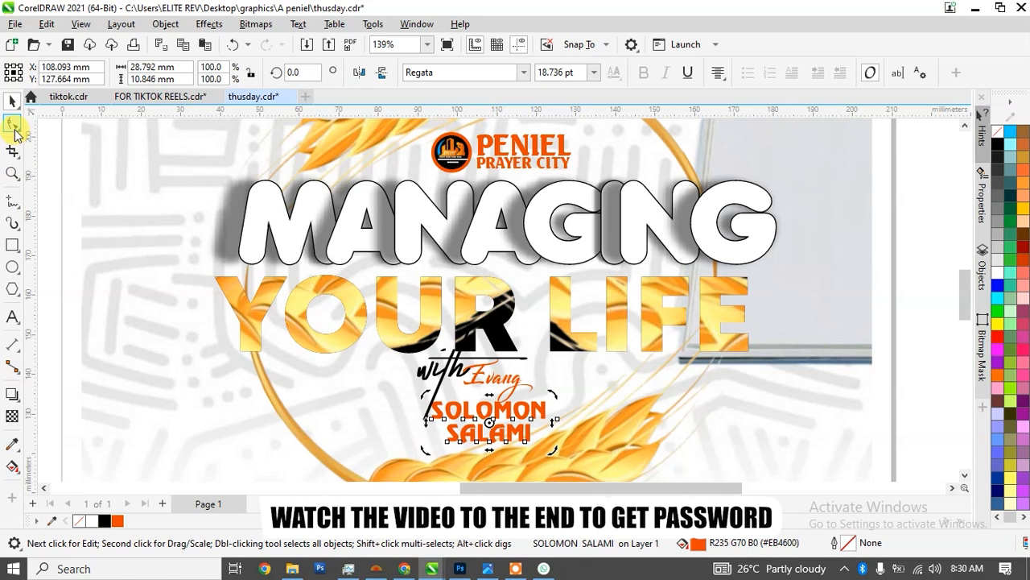
{"action": "left_click", "coordinate": [13, 125]}
{"action": "left_click", "coordinate": [427, 442]}
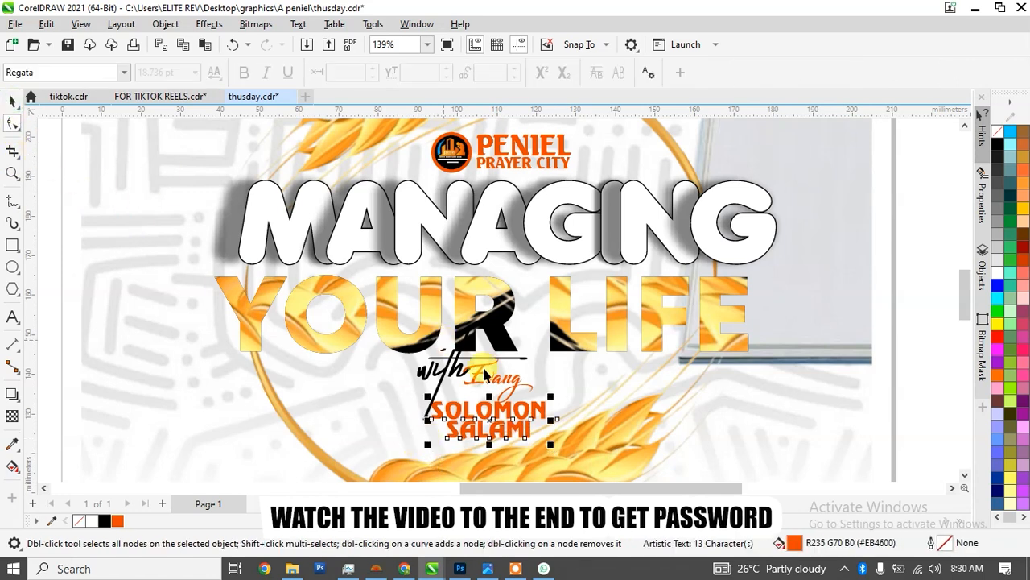
Step: Move Evang down to just above the speaker's name and shrink "with" to about 17.4 × 14.8 mm beside it
{"action": "left_click", "coordinate": [13, 102]}
{"action": "left_click", "coordinate": [494, 380]}
{"action": "left_click_drag", "start_coordinate": [494, 380], "coordinate": [525, 398]}
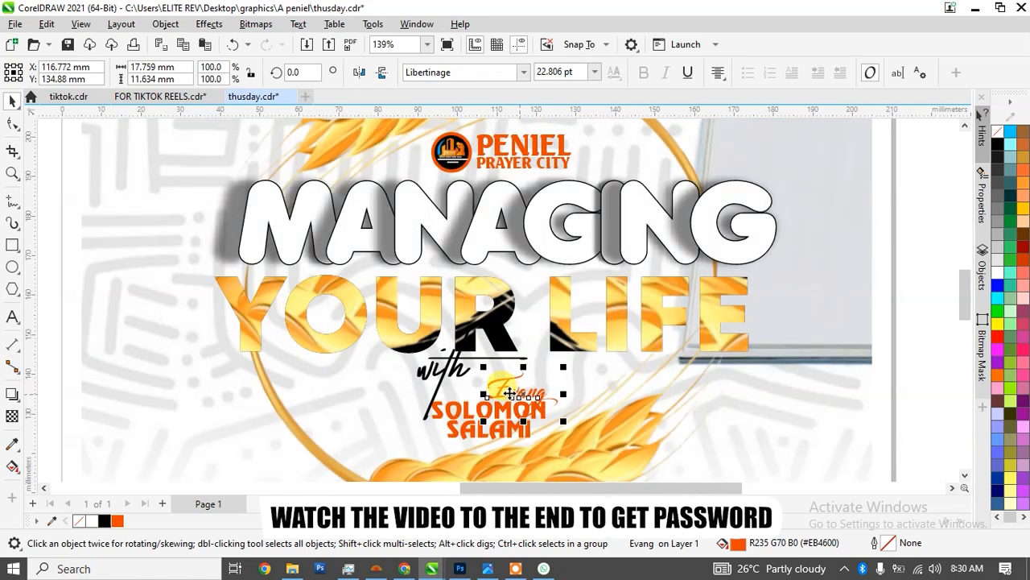
{"action": "left_click", "coordinate": [455, 369]}
{"action": "left_click_drag", "start_coordinate": [455, 368], "coordinate": [445, 389]}
{"action": "left_click_drag", "start_coordinate": [402, 447], "coordinate": [450, 399]}
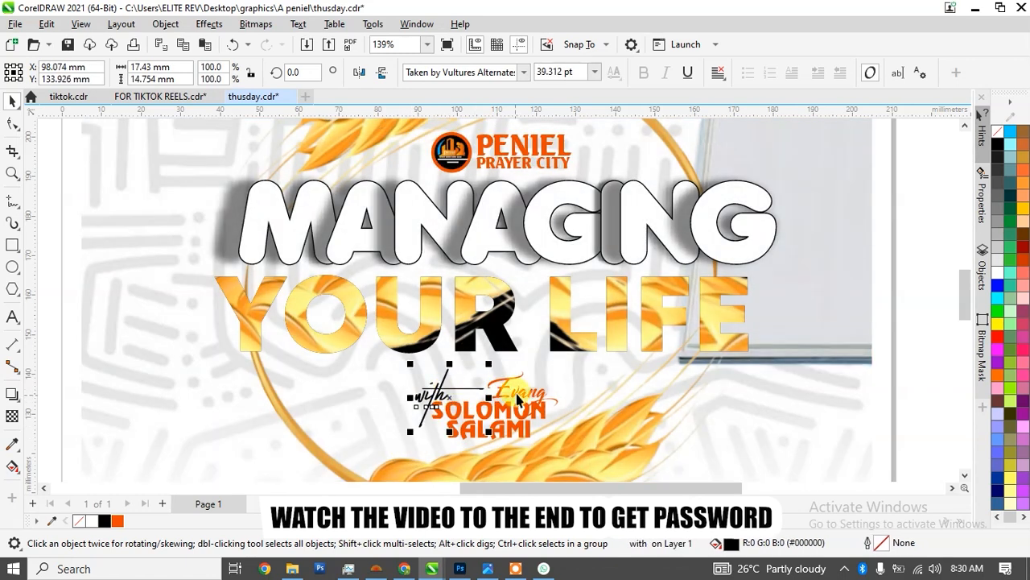
{"action": "left_click", "coordinate": [517, 394]}
{"action": "scroll", "coordinate": [600, 416], "scroll_direction": "down", "scroll_amount": 4}
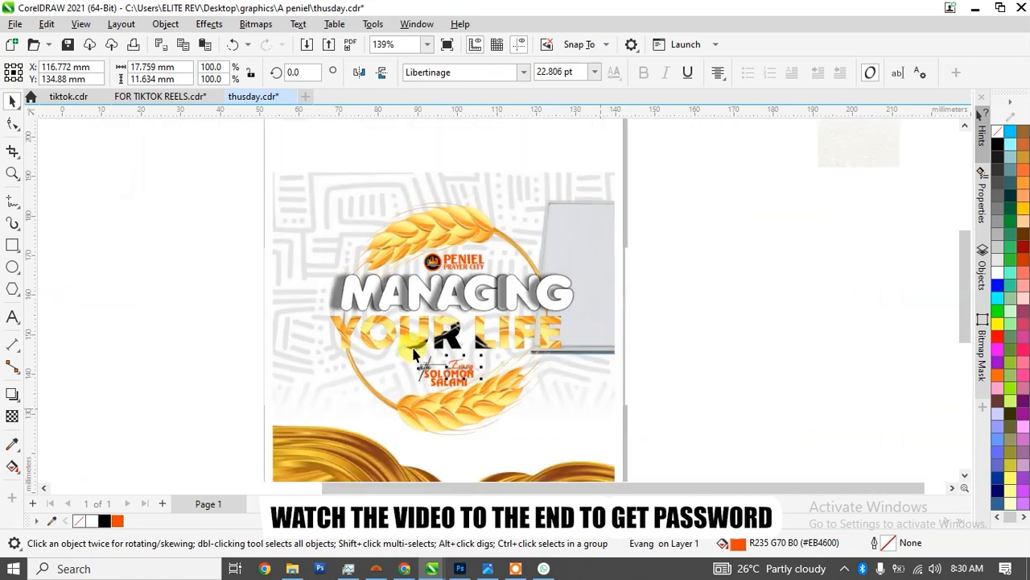
{"action": "left_click", "coordinate": [678, 386]}
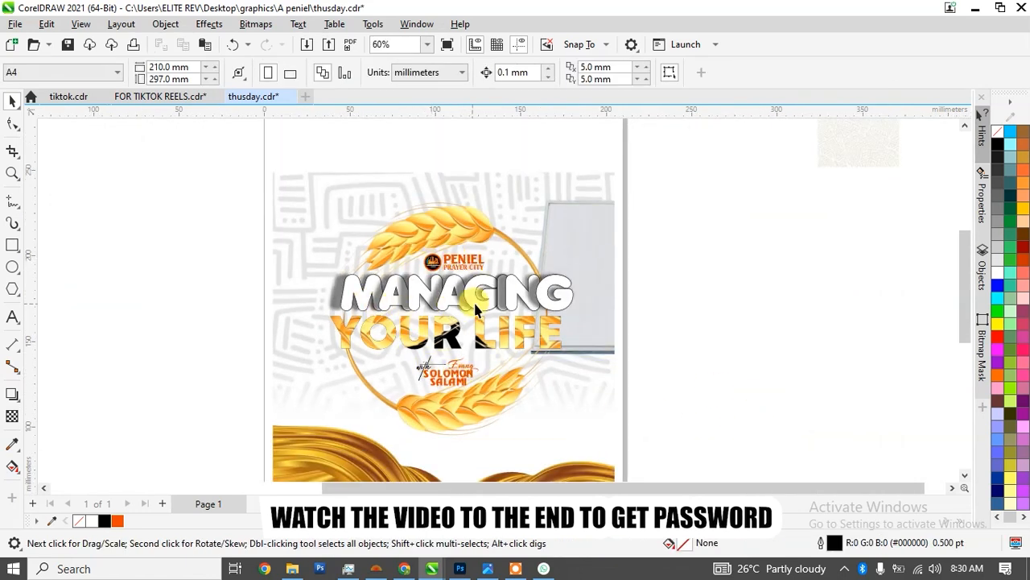
Step: Add the text "theme" beside the page and set its font to Taken by Vultures Alternates
{"action": "left_click", "coordinate": [12, 316]}
{"action": "left_click", "coordinate": [288, 416]}
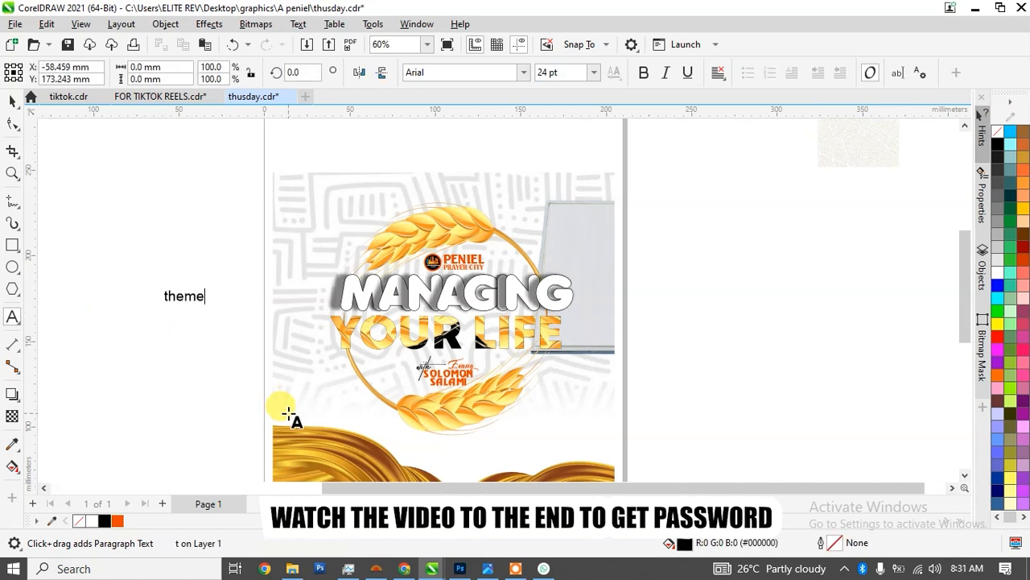
{"action": "key", "text": "Escape"}
{"action": "left_click", "coordinate": [13, 99]}
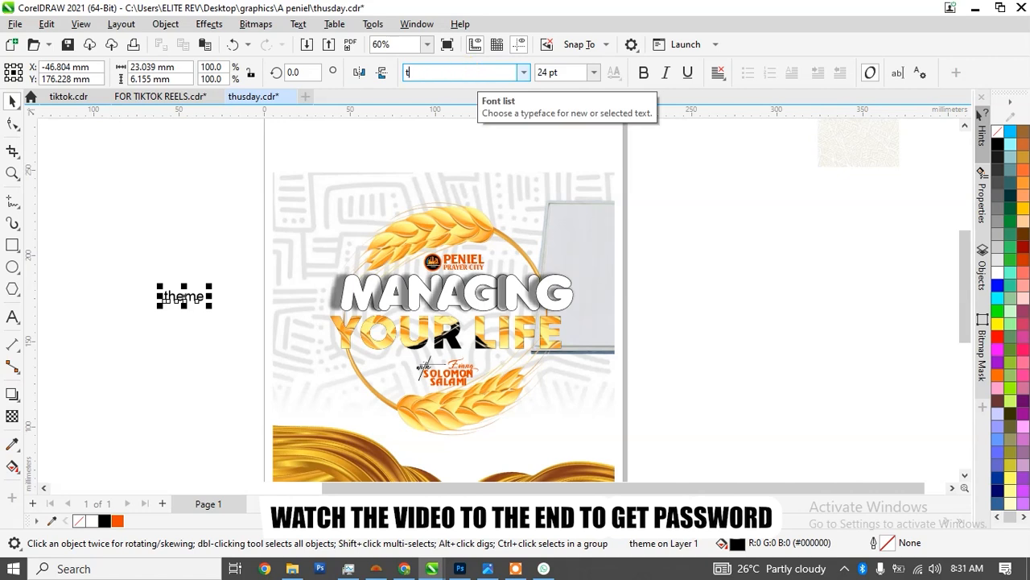
{"action": "type", "text": "en by Vultures Alternates"}
{"action": "key", "text": "Return"}
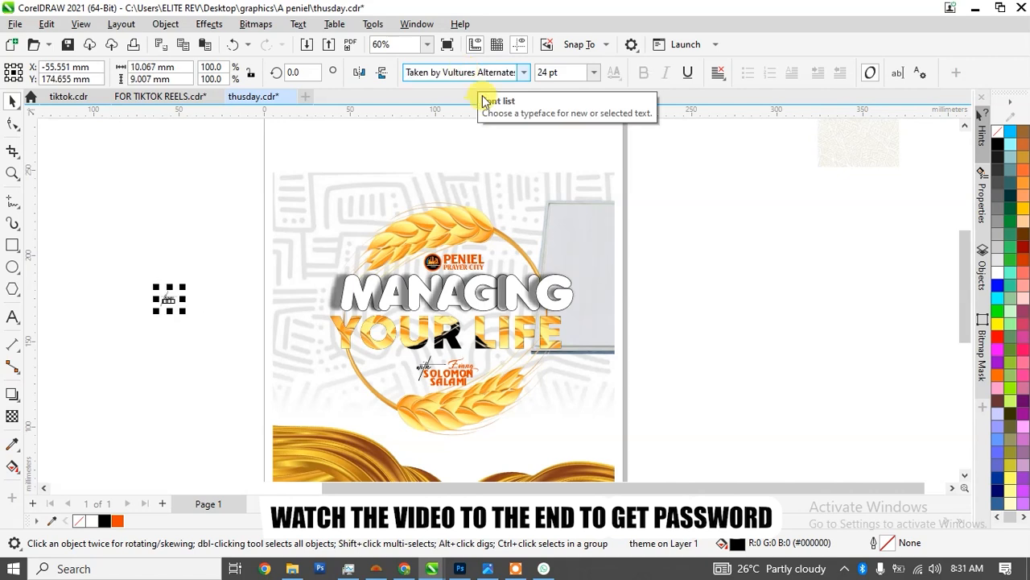
Step: Place "theme" above the start of MANAGING at about 47.2 × 42.3 mm and fill it with the sampled orange
{"action": "left_click_drag", "start_coordinate": [183, 287], "coordinate": [372, 275]}
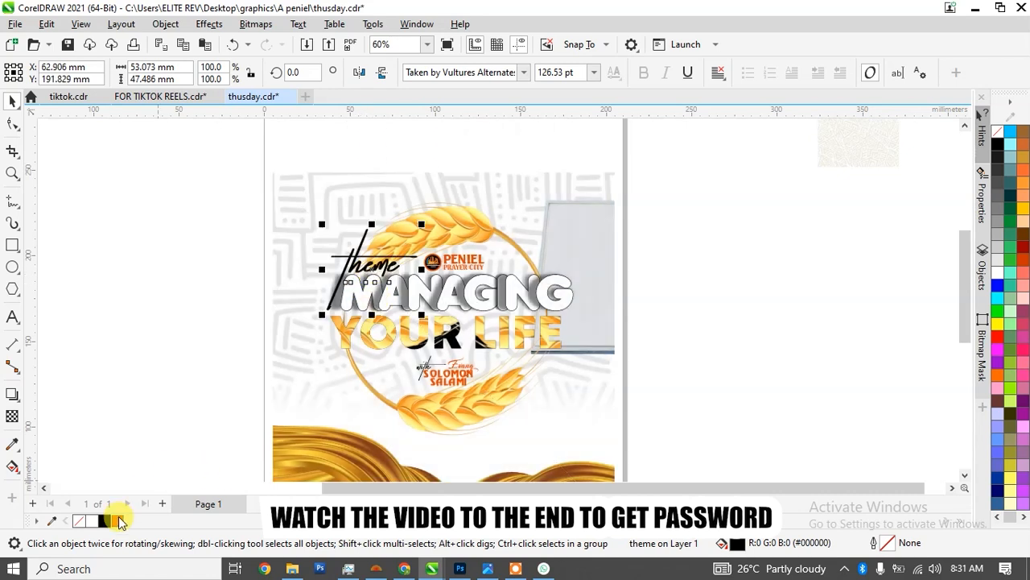
{"action": "left_click", "coordinate": [185, 292]}
{"action": "left_click", "coordinate": [395, 253]}
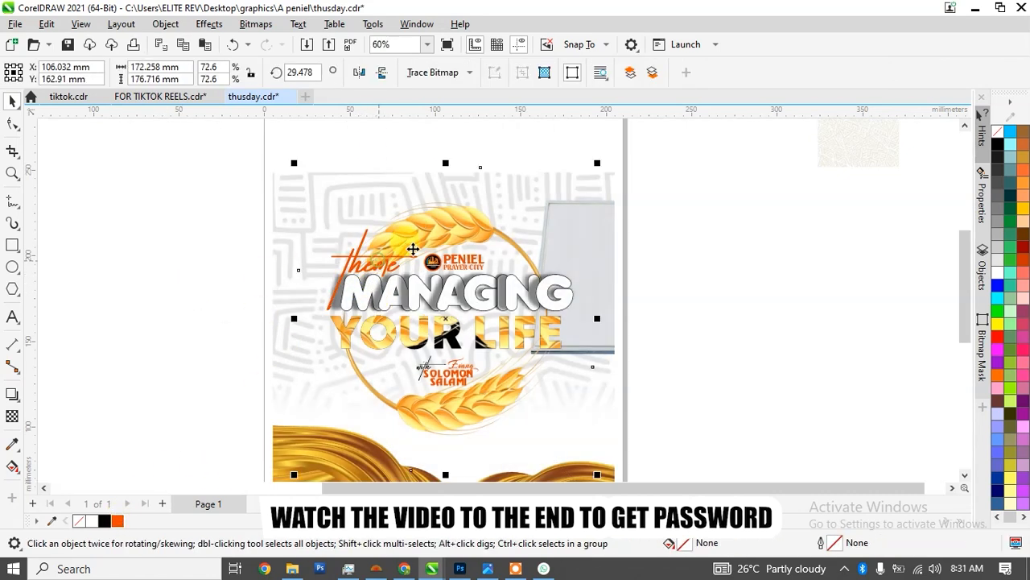
{"action": "left_click", "coordinate": [387, 264]}
{"action": "left_click_drag", "start_coordinate": [429, 232], "coordinate": [424, 233]}
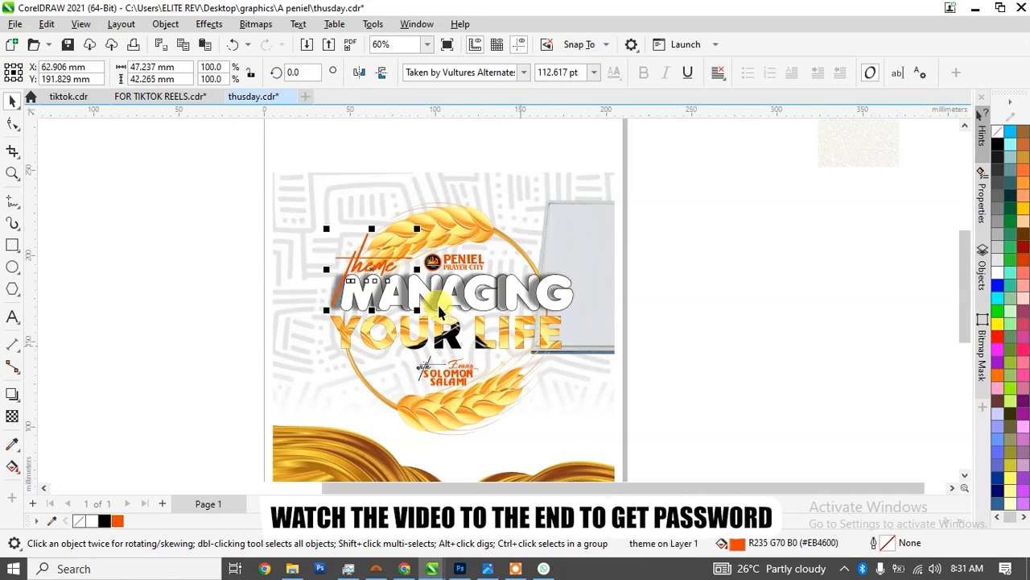
Step: Draw a rectangle over the MANAGING YOUR LIFE title and resize it to about 148.8 × 52.7 mm
{"action": "left_click", "coordinate": [13, 245]}
{"action": "left_click_drag", "start_coordinate": [273, 243], "coordinate": [610, 362]}
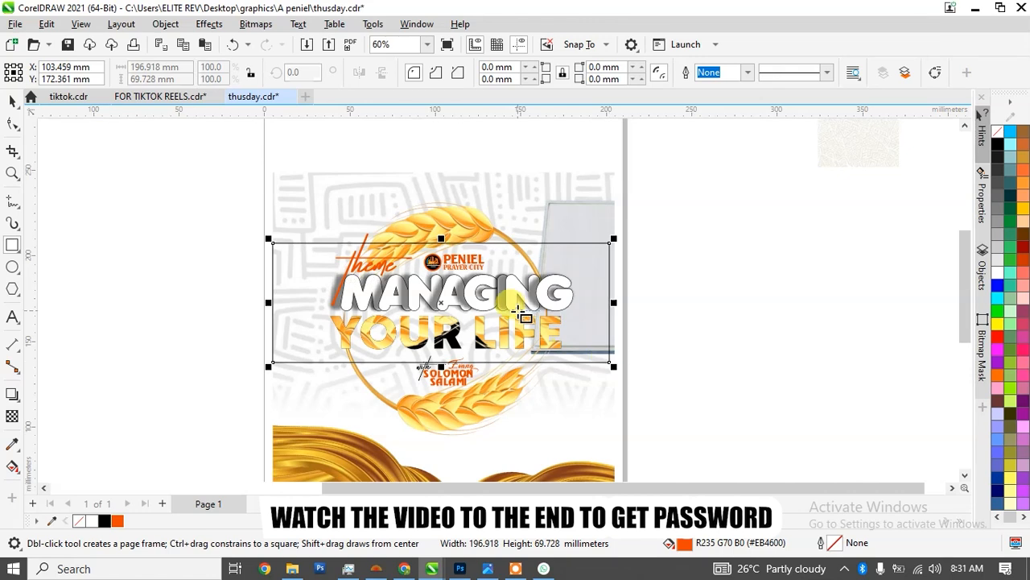
{"action": "left_click_drag", "start_coordinate": [441, 243], "coordinate": [441, 261]}
{"action": "left_click_drag", "start_coordinate": [440, 368], "coordinate": [440, 357]}
{"action": "left_click_drag", "start_coordinate": [269, 314], "coordinate": [317, 307]}
{"action": "left_click_drag", "start_coordinate": [618, 311], "coordinate": [581, 308]}
Step: Sample the light grey of the upright panel into the document palette and fill the rectangle with it
{"action": "left_click", "coordinate": [54, 520]}
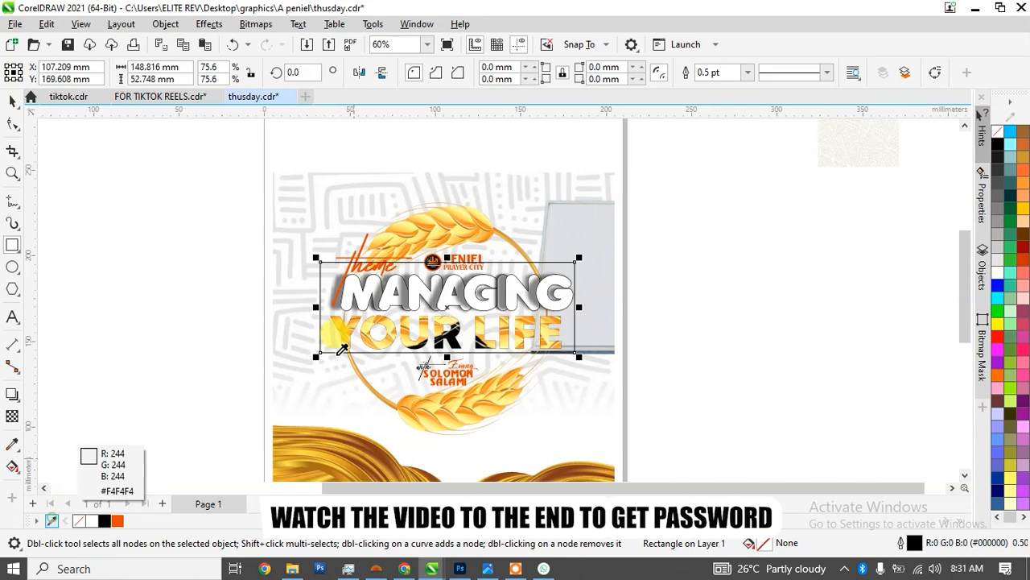
{"action": "left_click", "coordinate": [563, 230]}
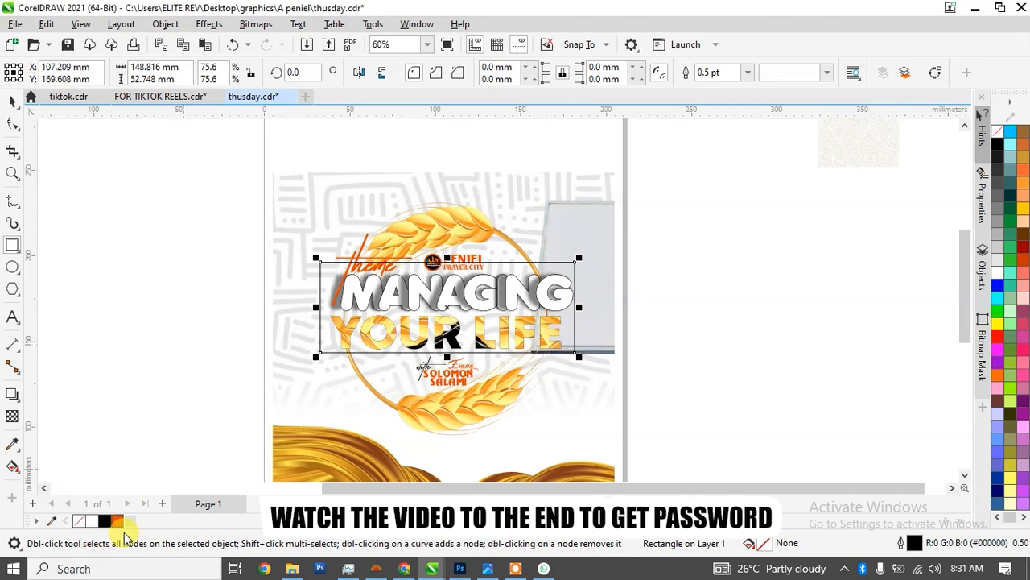
{"action": "left_click", "coordinate": [132, 519]}
{"action": "right_click", "coordinate": [81, 521]}
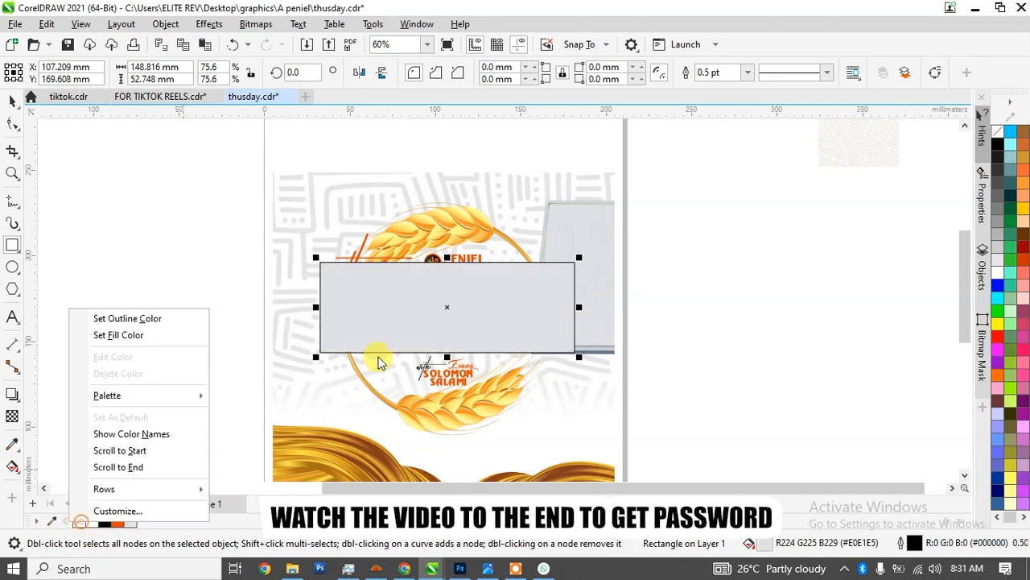
Step: PowerClip the wheat border image inside the flyer's square background frame, and reselect the grey rectangle
{"action": "left_click", "coordinate": [446, 230]}
{"action": "right_click", "coordinate": [458, 222]}
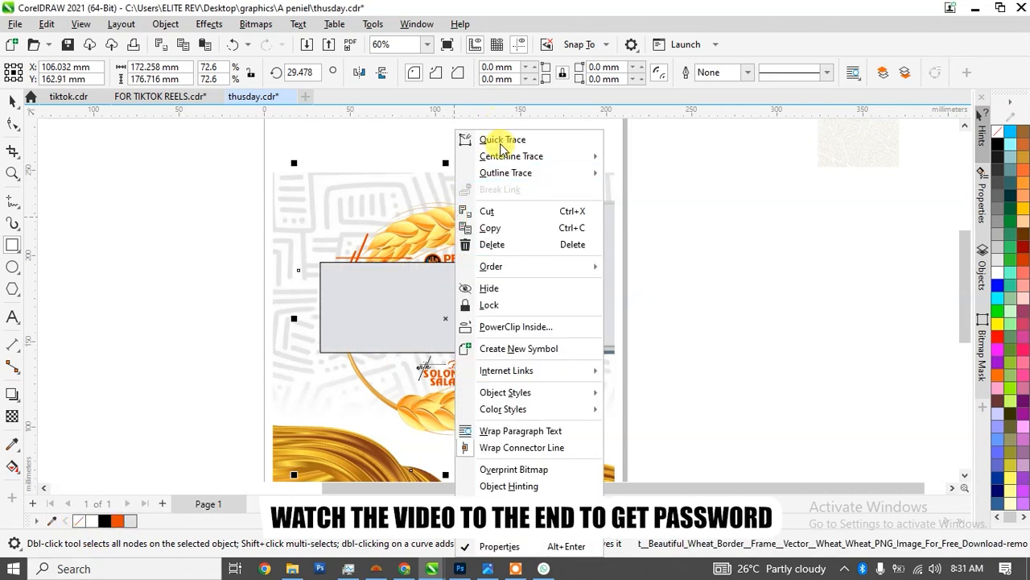
{"action": "left_click", "coordinate": [501, 334]}
{"action": "left_click", "coordinate": [271, 443]}
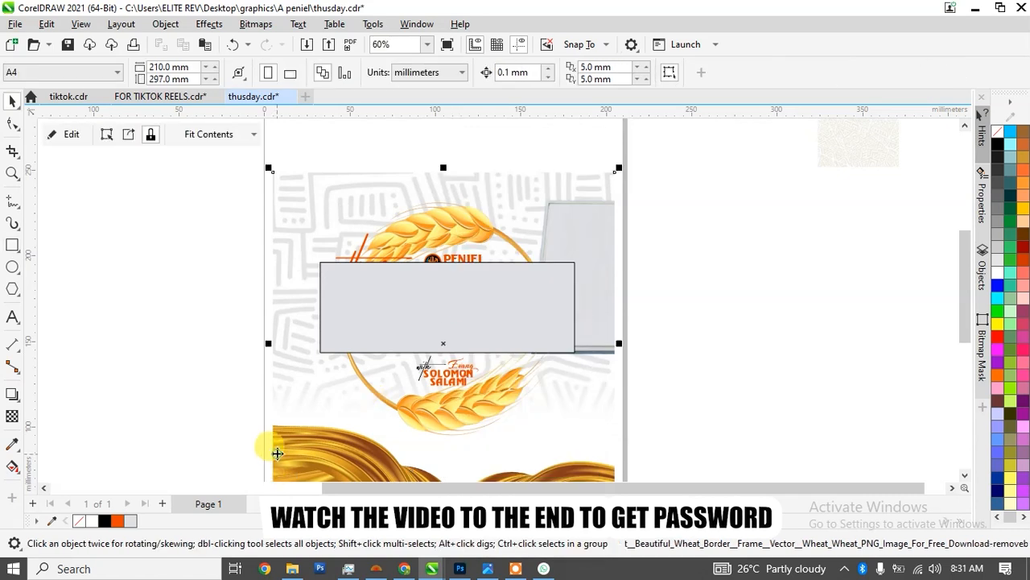
{"action": "left_click", "coordinate": [423, 312]}
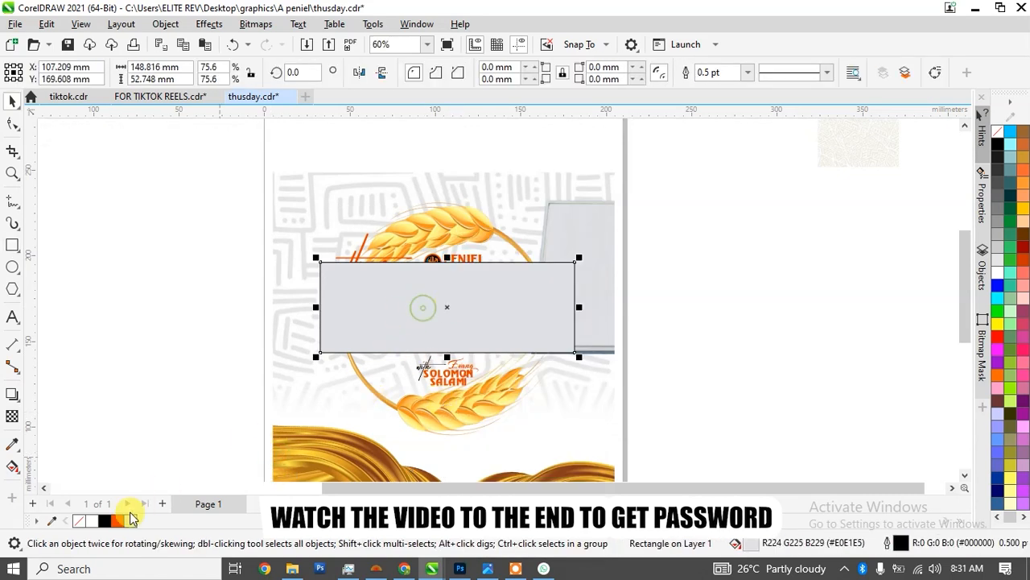
Step: Remove the grey rectangle's outline and convert it to a 300 dpi CMYK bitmap with a transparent background
{"action": "right_click", "coordinate": [79, 521]}
{"action": "left_click", "coordinate": [131, 321]}
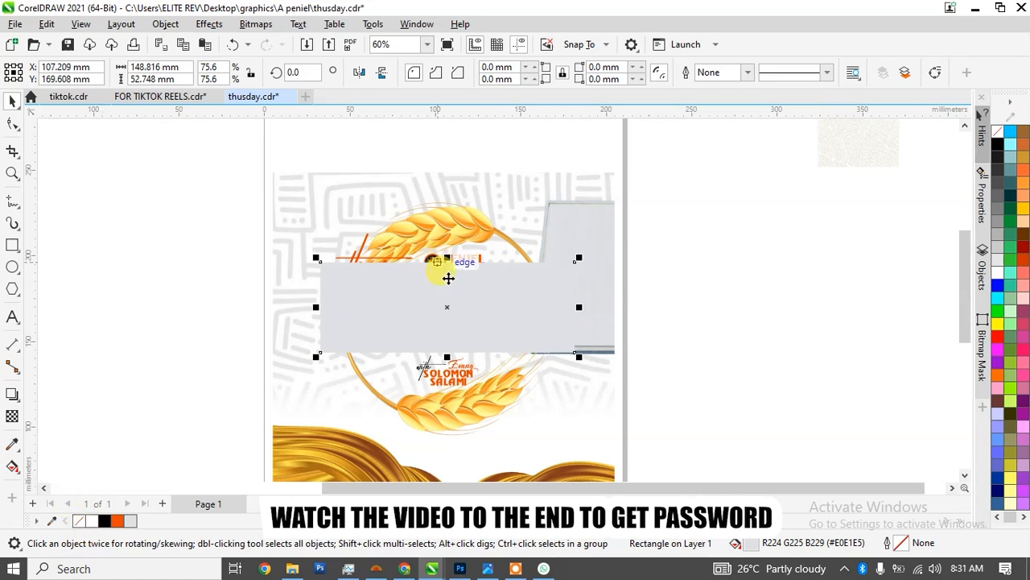
{"action": "left_click", "coordinate": [256, 24]}
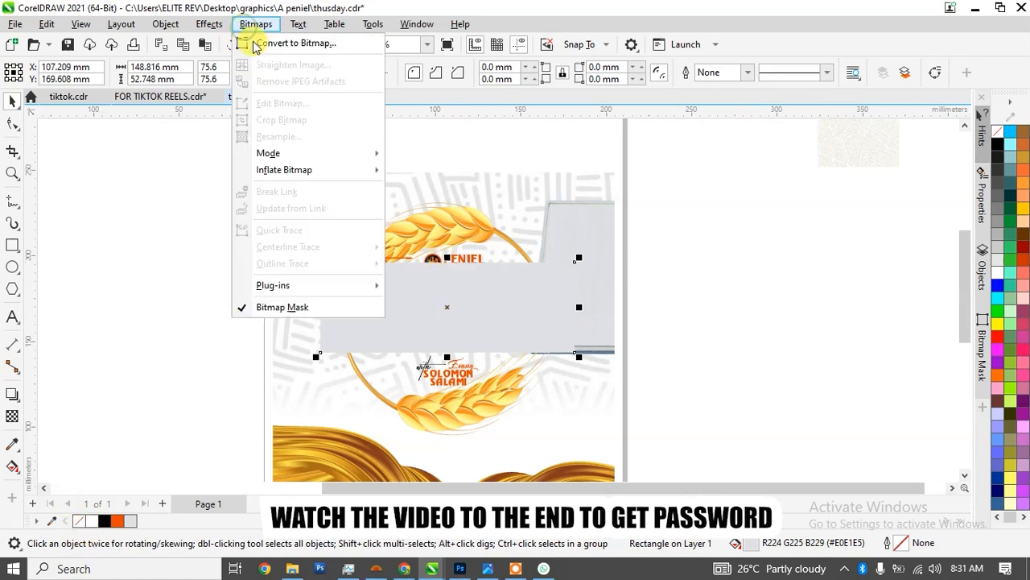
{"action": "left_click", "coordinate": [278, 41]}
{"action": "left_click", "coordinate": [531, 240]}
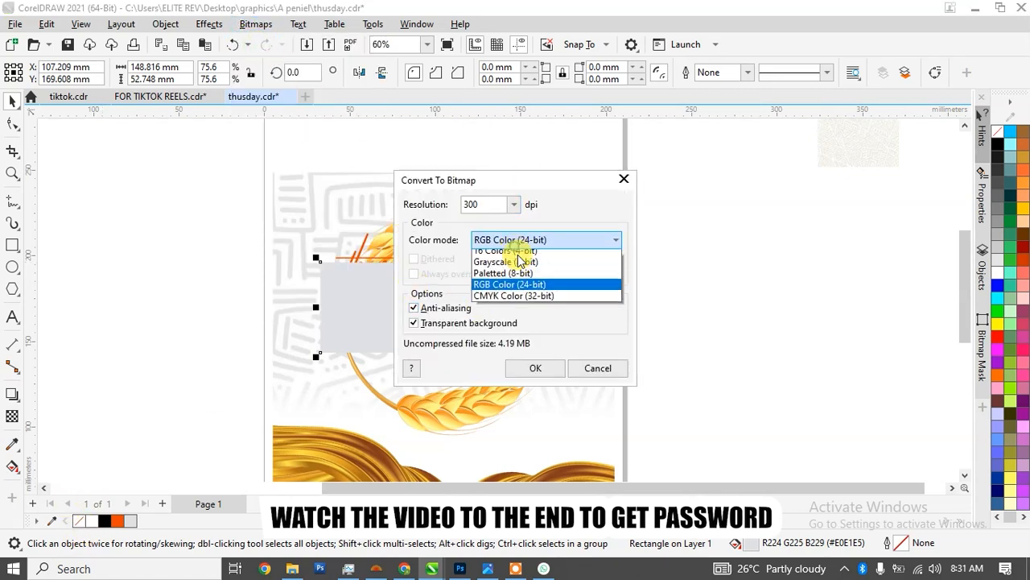
{"action": "left_click", "coordinate": [524, 314]}
{"action": "left_click", "coordinate": [536, 369]}
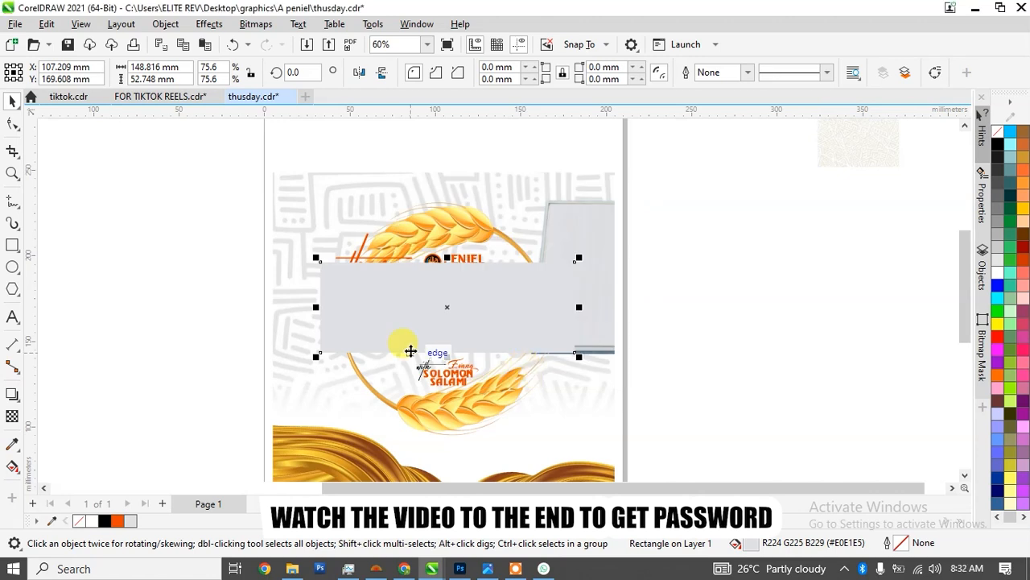
Step: Apply a Gaussian Blur with a radius of 85 pixels to the grey bitmap over the title
{"action": "left_click", "coordinate": [208, 24]}
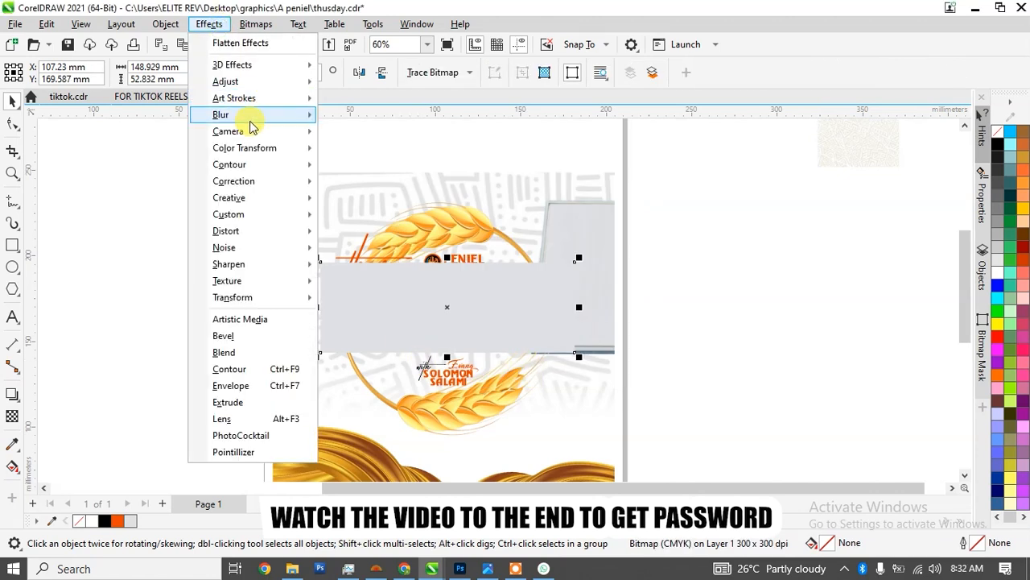
{"action": "left_click", "coordinate": [278, 120]}
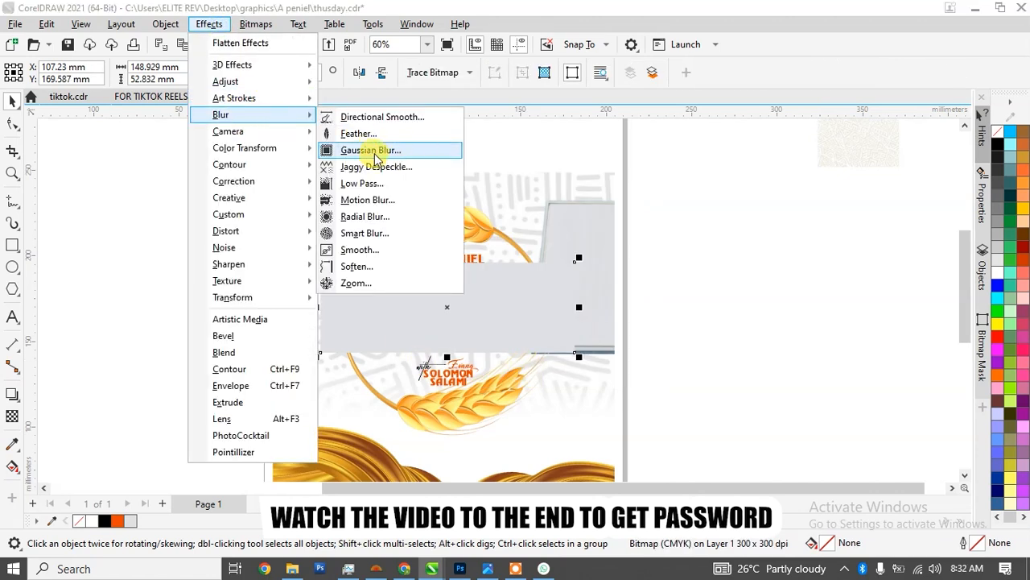
{"action": "left_click", "coordinate": [372, 150]}
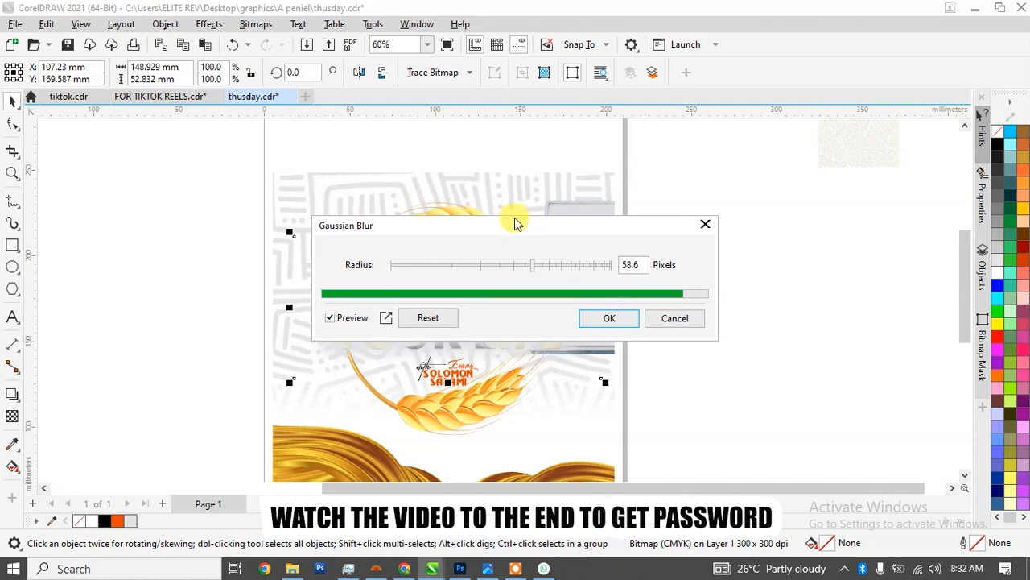
{"action": "left_click_drag", "start_coordinate": [513, 220], "coordinate": [734, 62]}
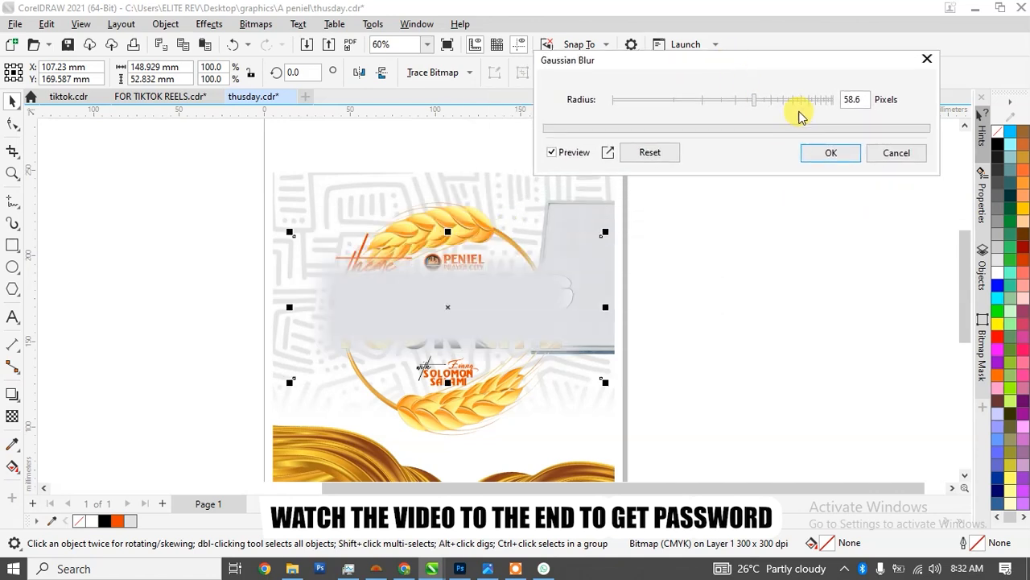
{"action": "left_click_drag", "start_coordinate": [792, 107], "coordinate": [807, 107]}
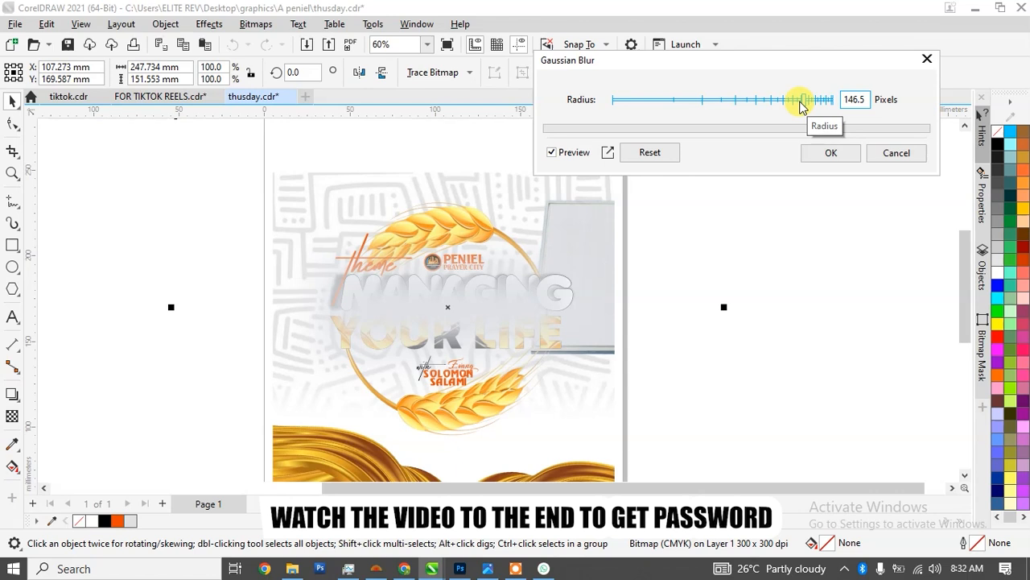
{"action": "left_click_drag", "start_coordinate": [791, 107], "coordinate": [782, 107]}
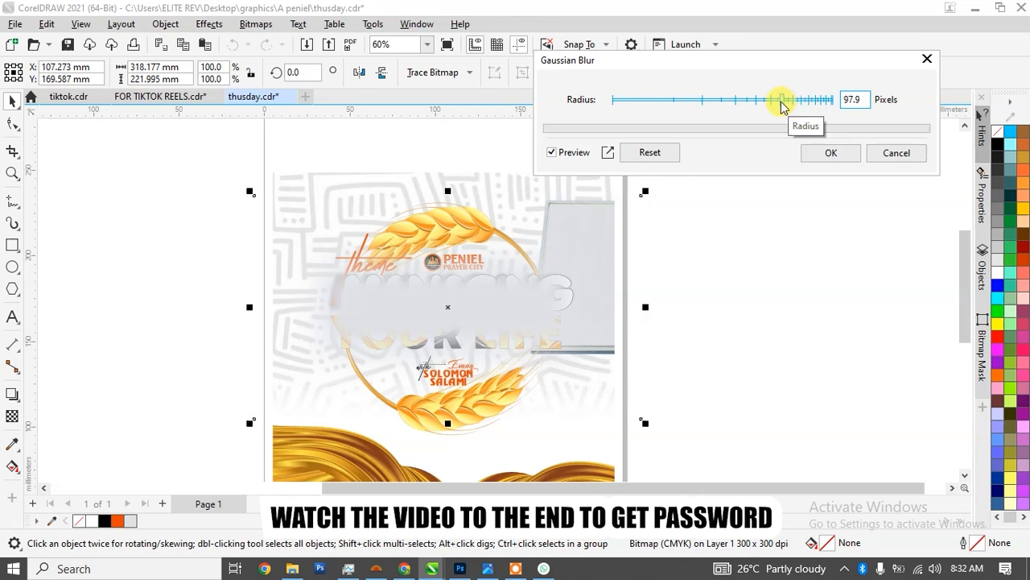
{"action": "left_click_drag", "start_coordinate": [777, 105], "coordinate": [769, 92]}
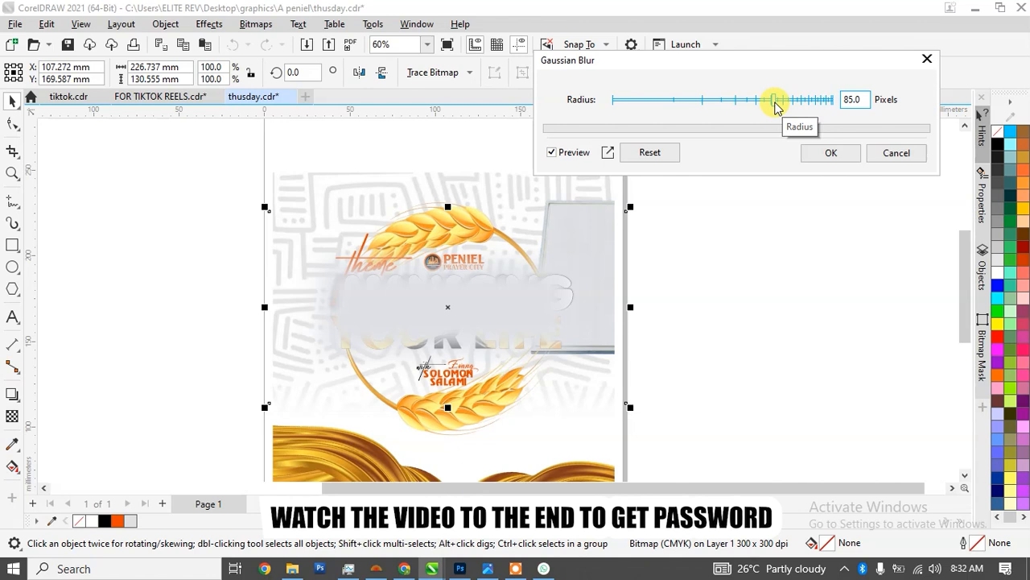
{"action": "left_click", "coordinate": [831, 152]}
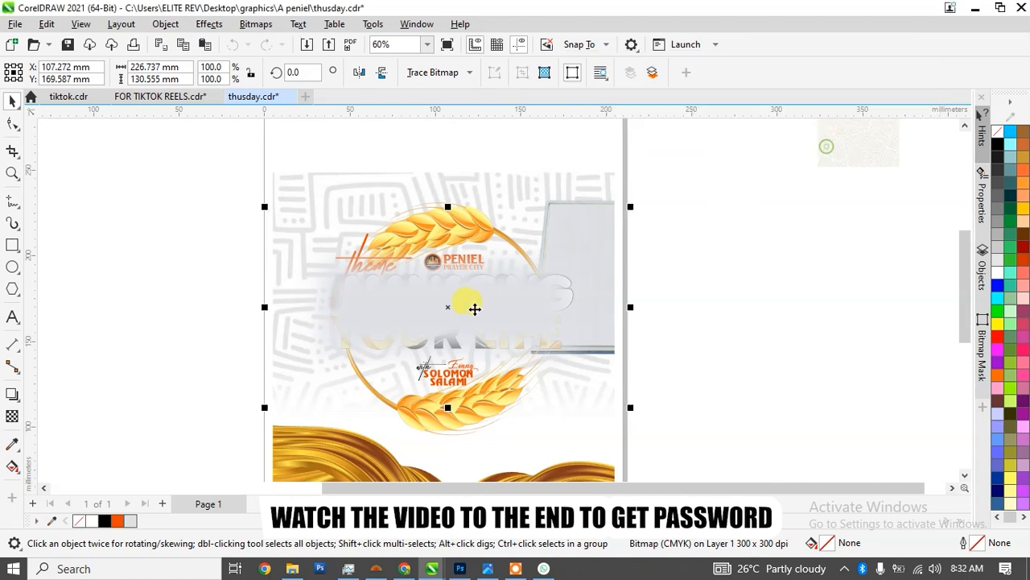
Step: PowerClip the blurred grey bitmap inside the flyer's square background frame, behind the title
{"action": "right_click", "coordinate": [436, 300]}
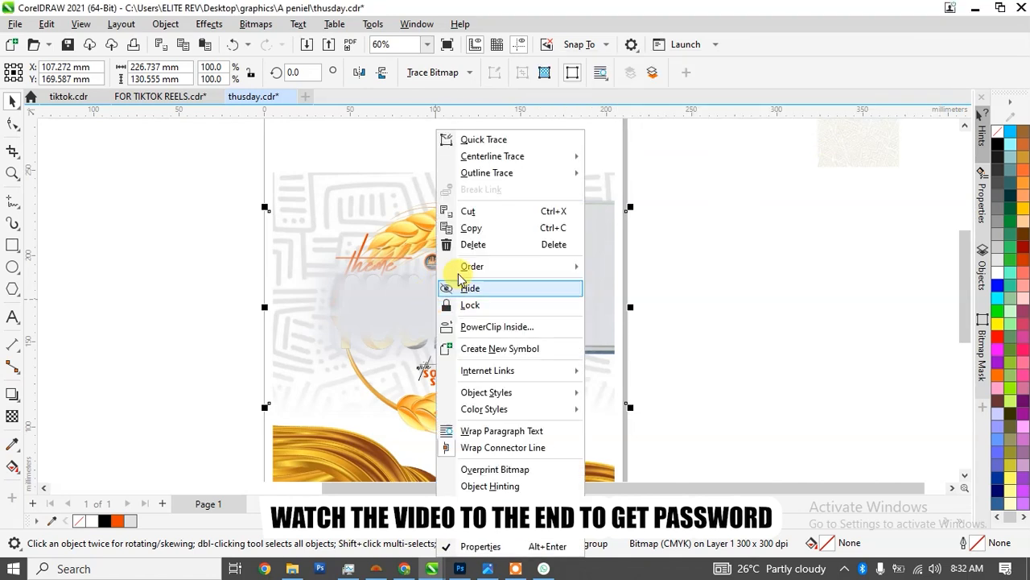
{"action": "left_click", "coordinate": [487, 327]}
{"action": "left_click", "coordinate": [282, 471]}
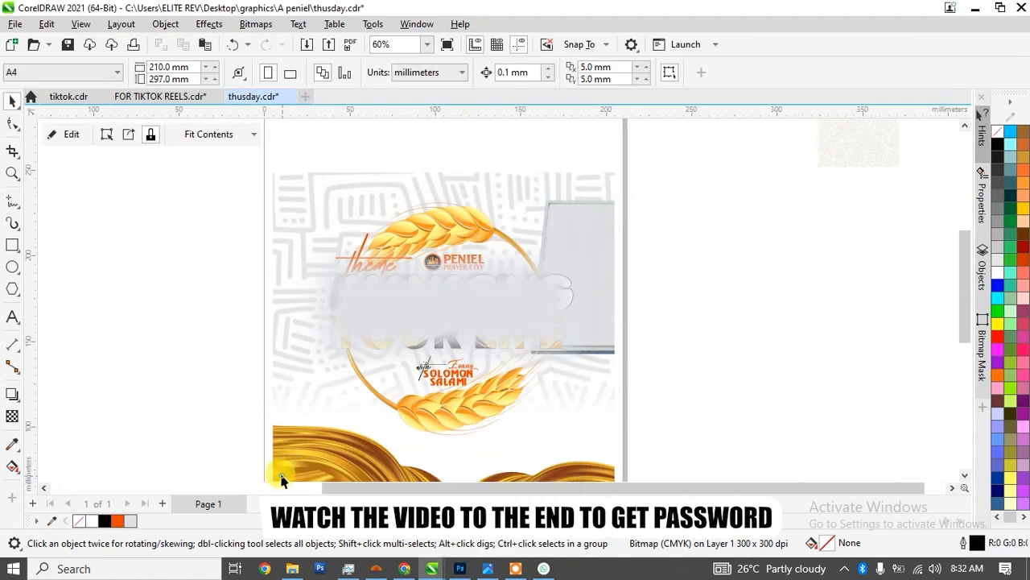
{"action": "left_click", "coordinate": [723, 359]}
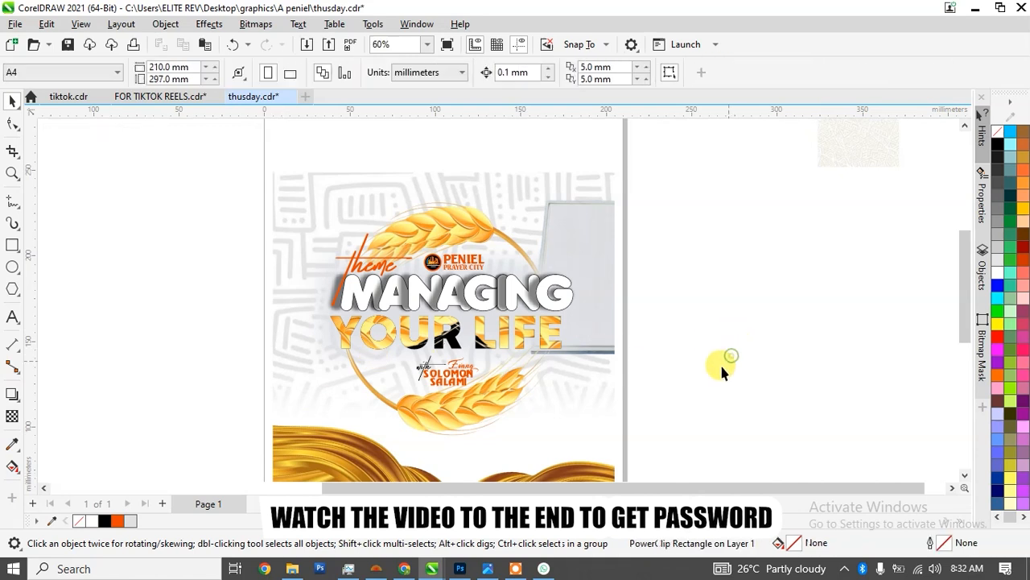
Step: Give the YOUR LIFE text a black 3 pt outline that scales with the object and sits behind the fill
{"action": "left_click", "coordinate": [518, 344]}
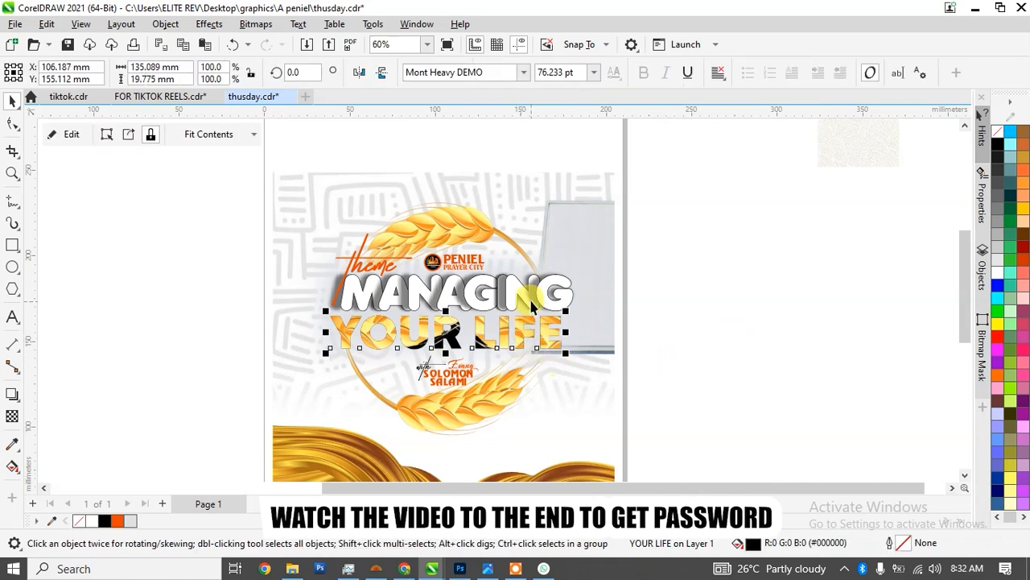
{"action": "left_click", "coordinate": [483, 344]}
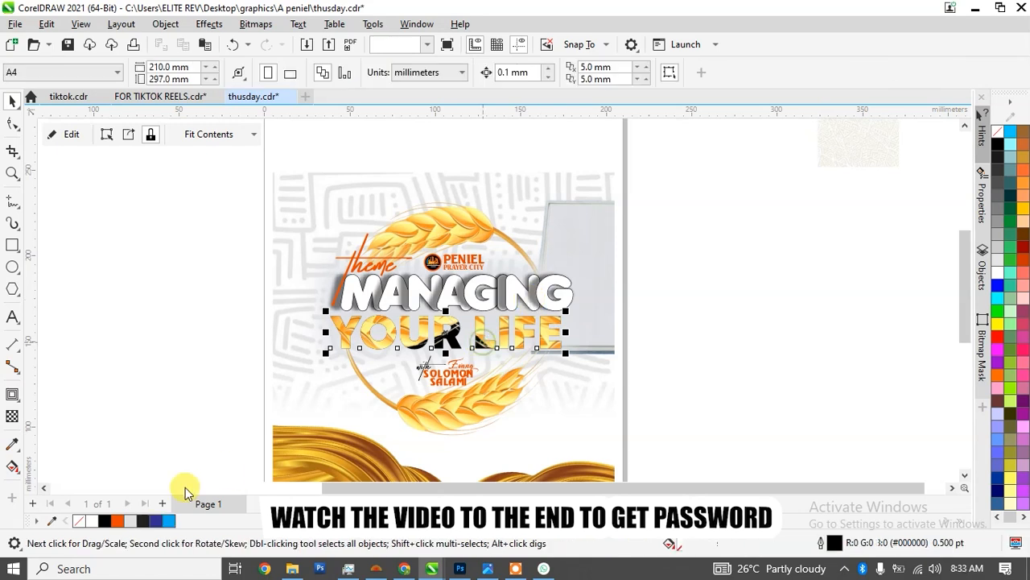
{"action": "right_click", "coordinate": [110, 523]}
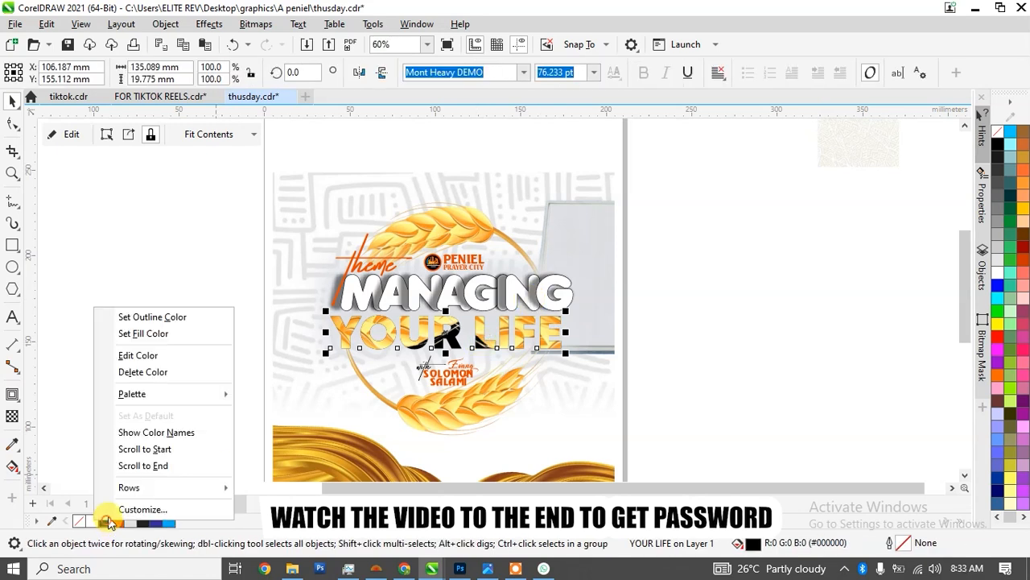
{"action": "left_click", "coordinate": [145, 318]}
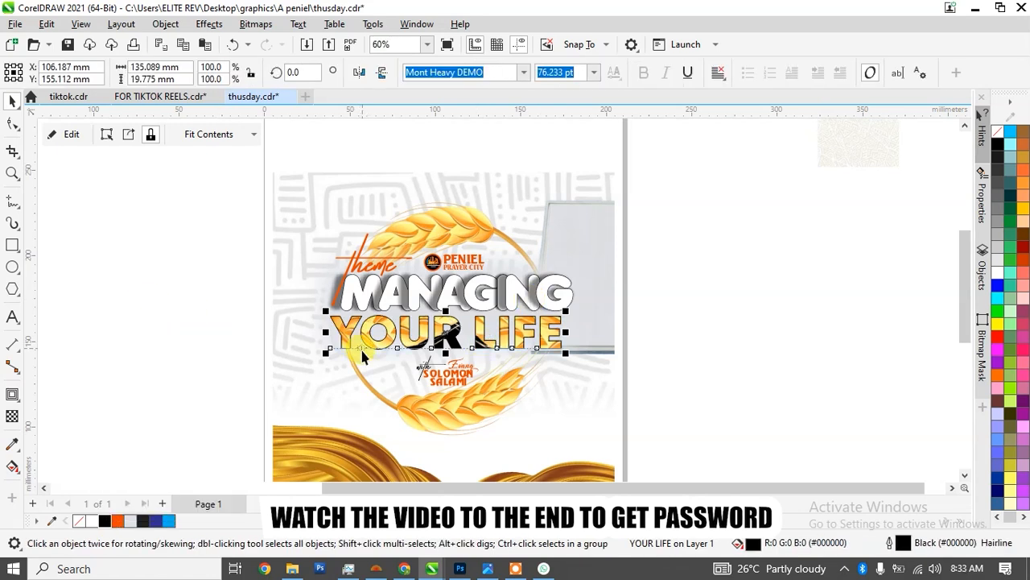
{"action": "key", "text": "F12"}
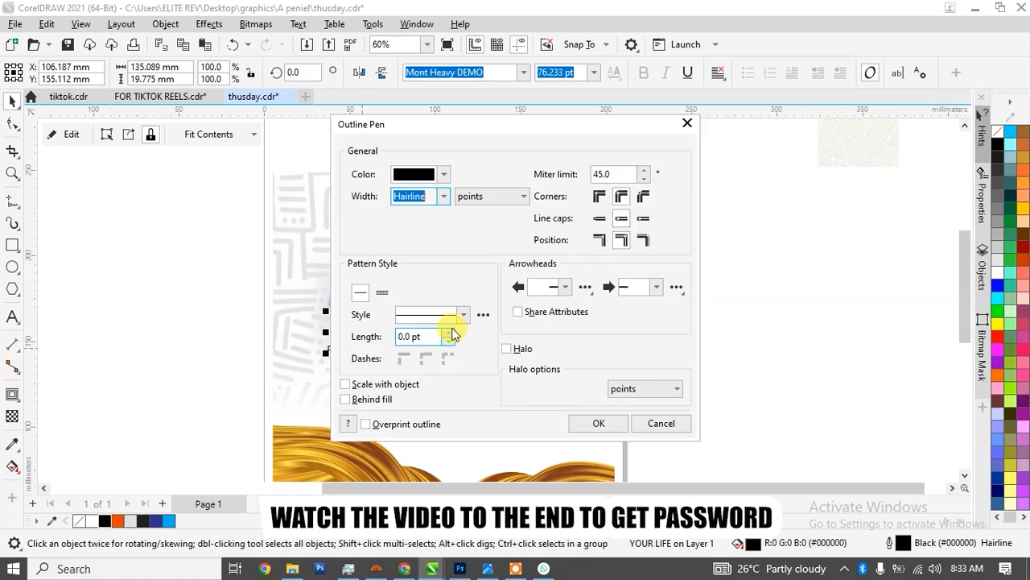
{"action": "left_click", "coordinate": [443, 196]}
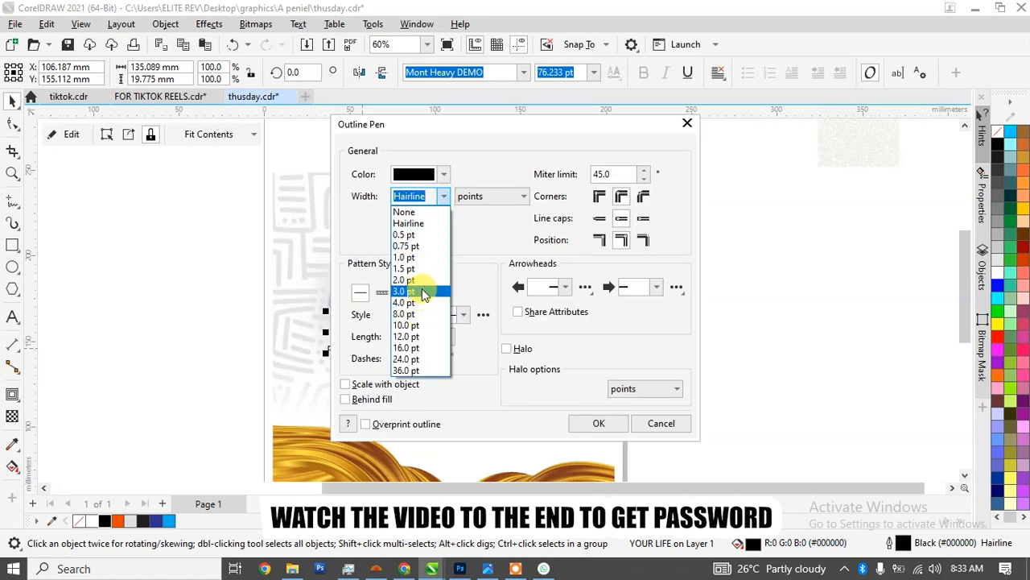
{"action": "left_click", "coordinate": [421, 294]}
{"action": "left_click", "coordinate": [366, 385]}
{"action": "left_click", "coordinate": [361, 400]}
{"action": "left_click_drag", "start_coordinate": [428, 131], "coordinate": [750, 147]}
Step: Set the YOUR LIFE outline width to 4 pt after trying 8 pt, with round corners and round line caps
{"action": "left_click", "coordinate": [766, 212]}
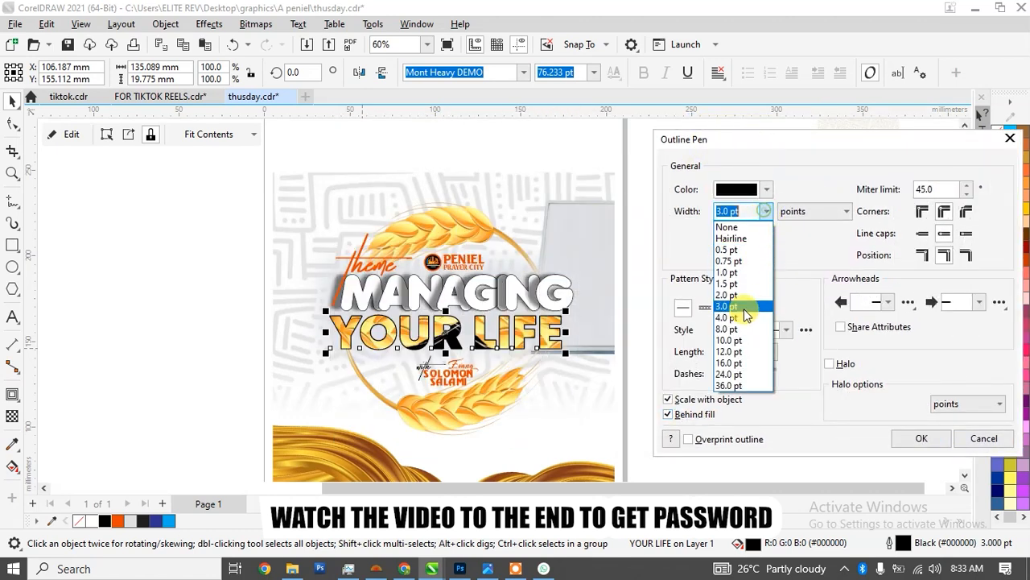
{"action": "left_click", "coordinate": [732, 328]}
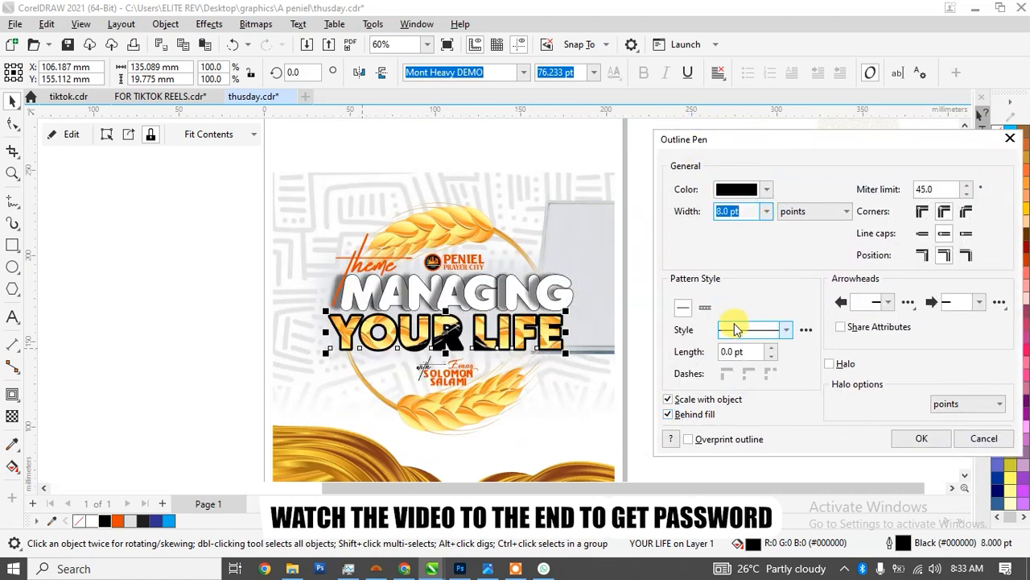
{"action": "left_click", "coordinate": [763, 212]}
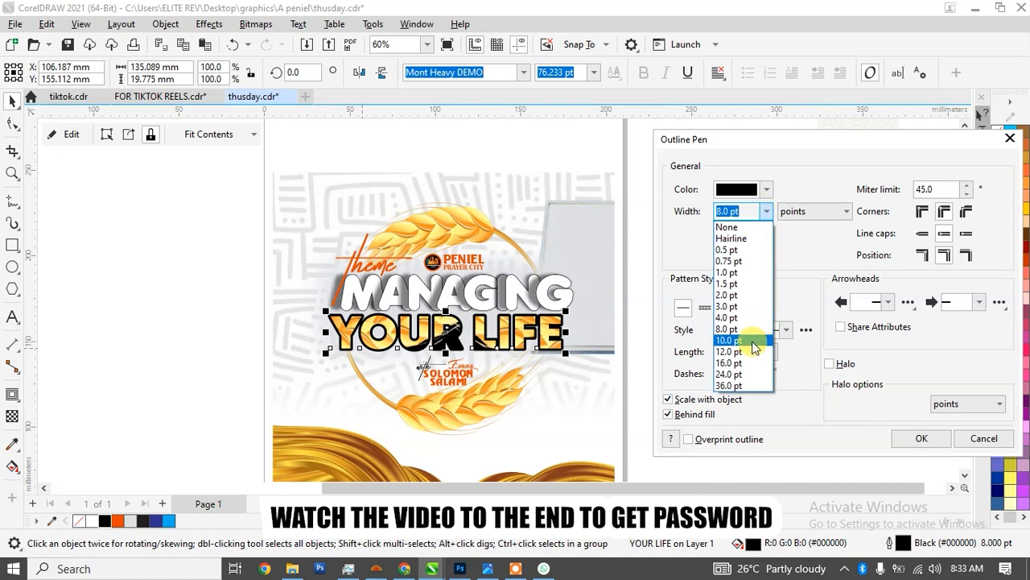
{"action": "left_click", "coordinate": [735, 314]}
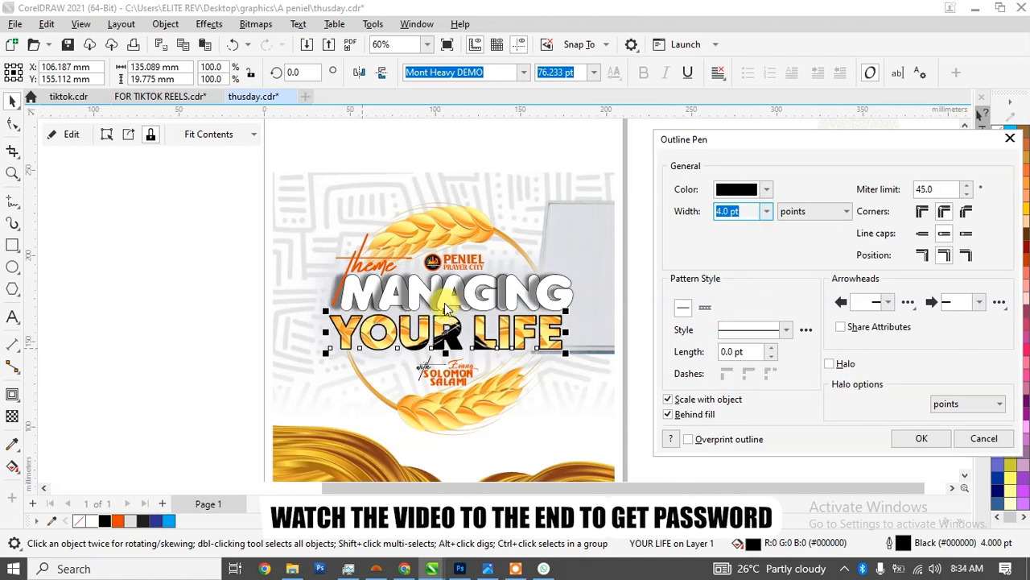
{"action": "left_click", "coordinate": [944, 211]}
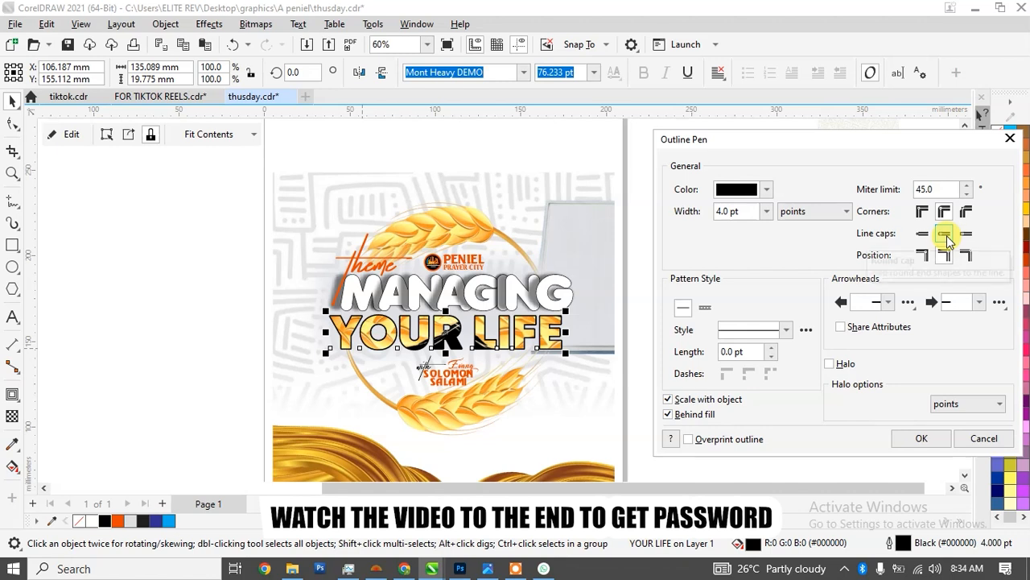
{"action": "left_click", "coordinate": [944, 234]}
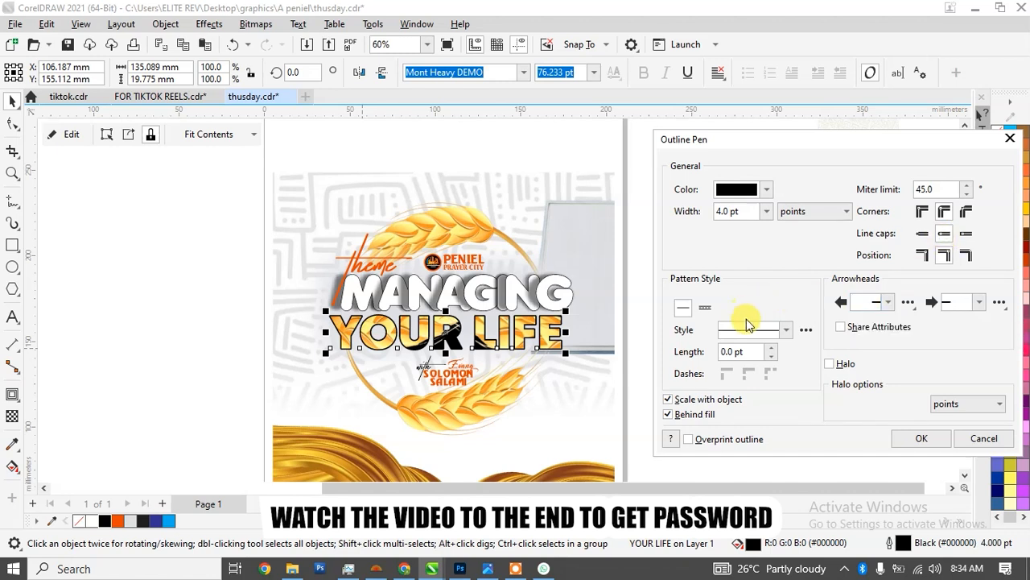
{"action": "left_click", "coordinate": [934, 444]}
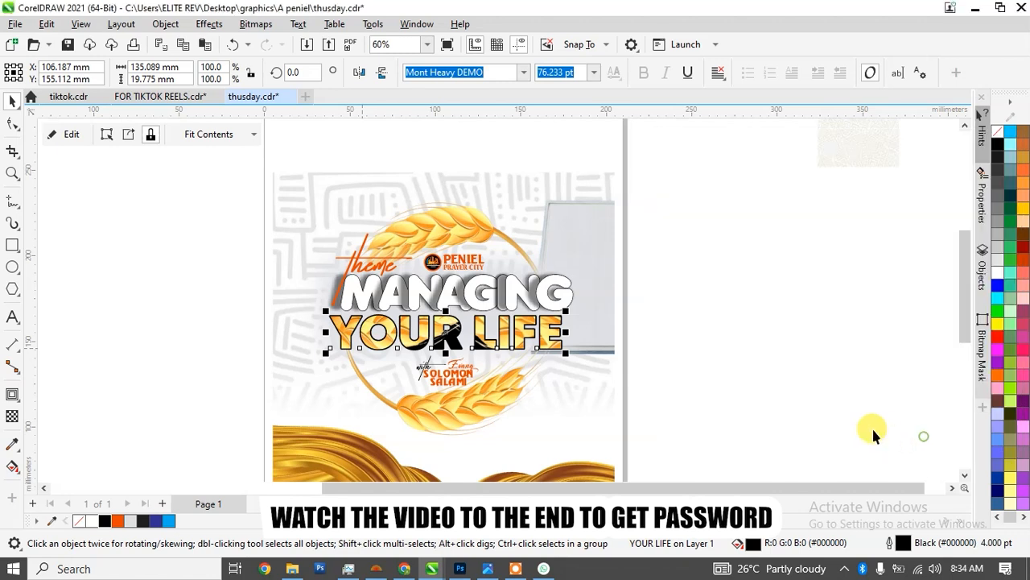
{"action": "left_click", "coordinate": [737, 334]}
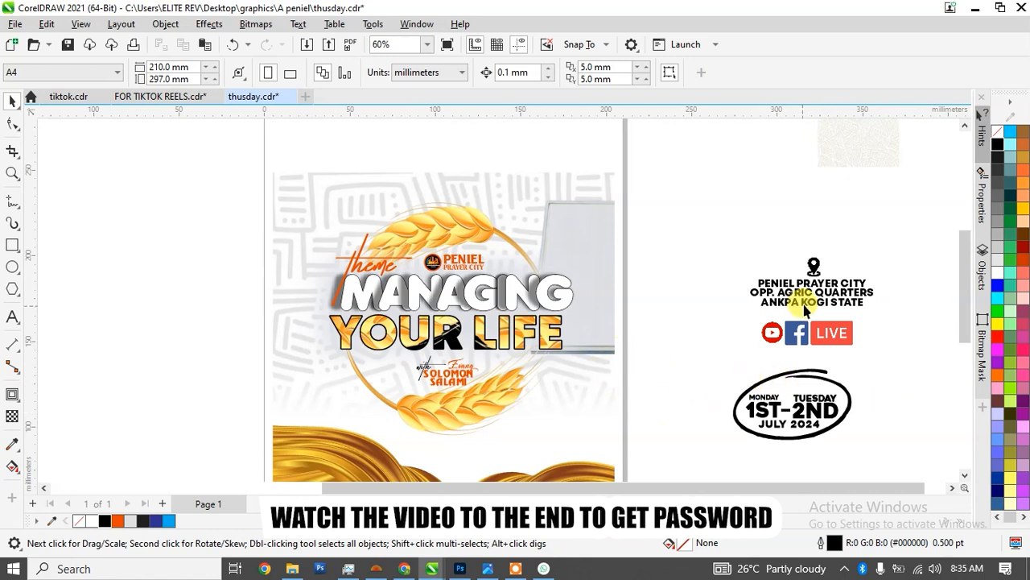
{"action": "left_click", "coordinate": [813, 265]}
{"action": "left_click_drag", "start_coordinate": [816, 263], "coordinate": [782, 219]}
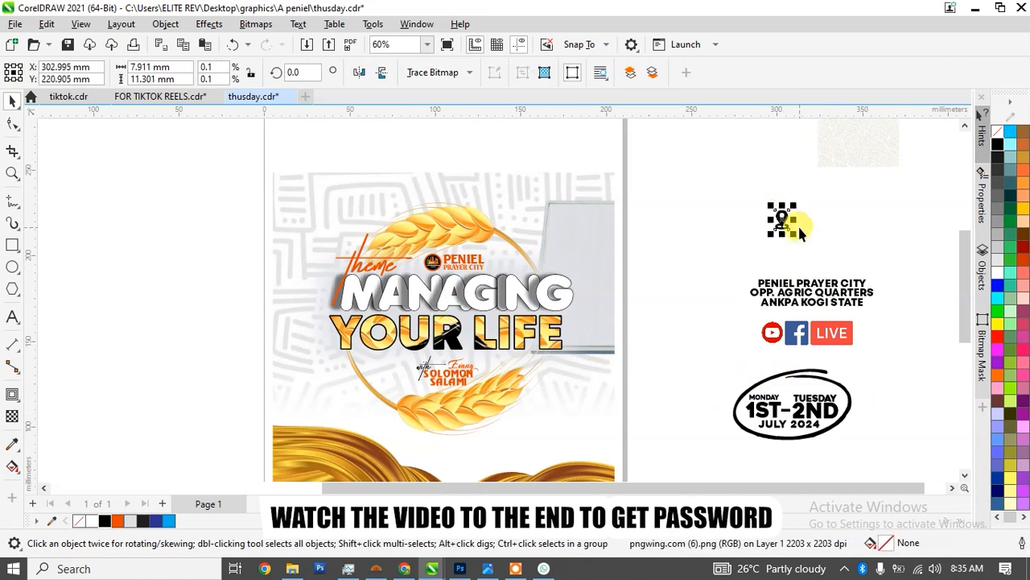
{"action": "key", "text": "ctrl+z"}
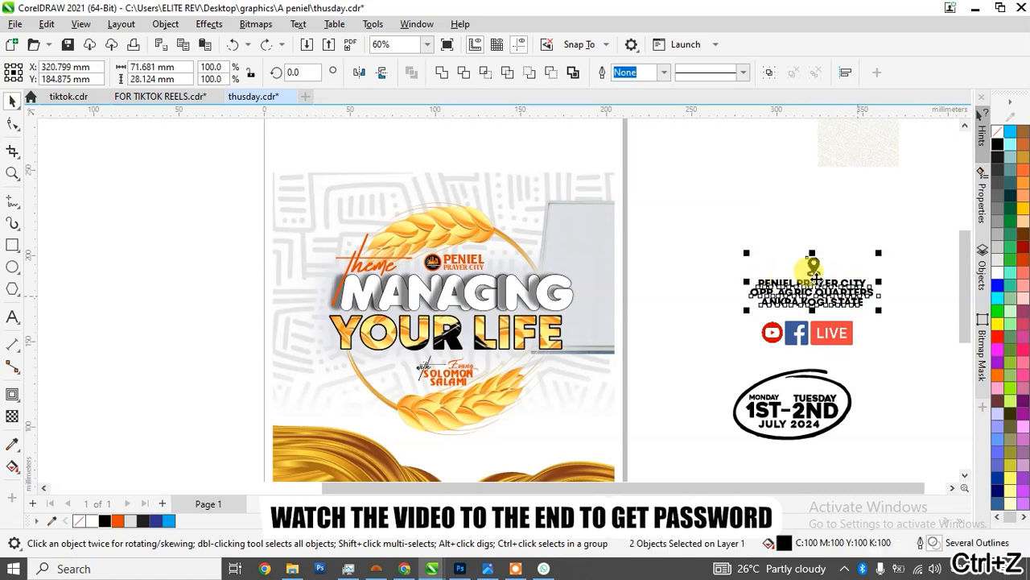
Step: Place the location pin and venue address text below the lower wheat ear and scale them to 75%, about 53.8 × 21.1 mm
{"action": "left_click_drag", "start_coordinate": [813, 264], "coordinate": [456, 424]}
{"action": "left_click", "coordinate": [453, 467]}
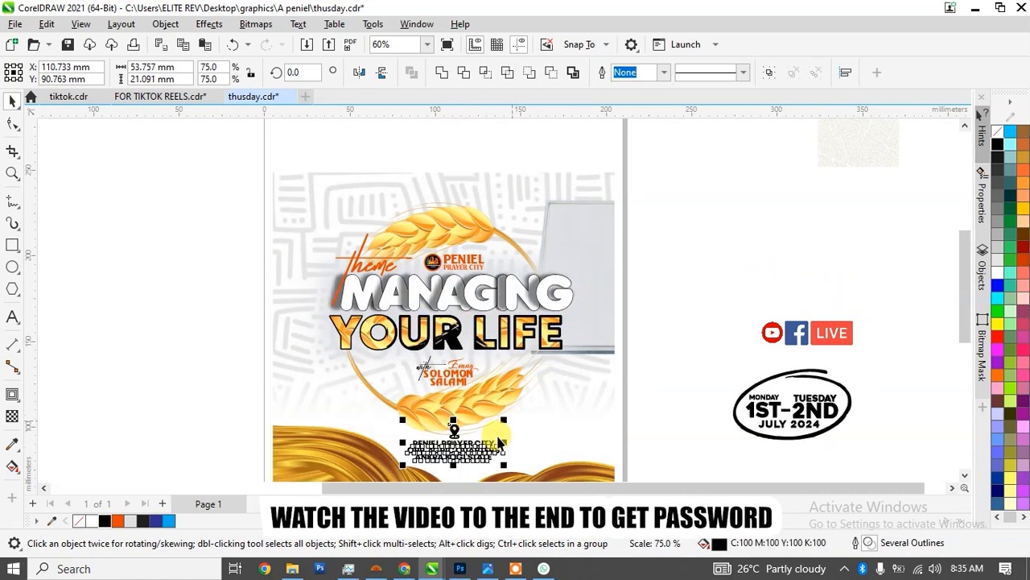
{"action": "scroll", "coordinate": [453, 467], "scroll_direction": "up", "scroll_amount": 4}
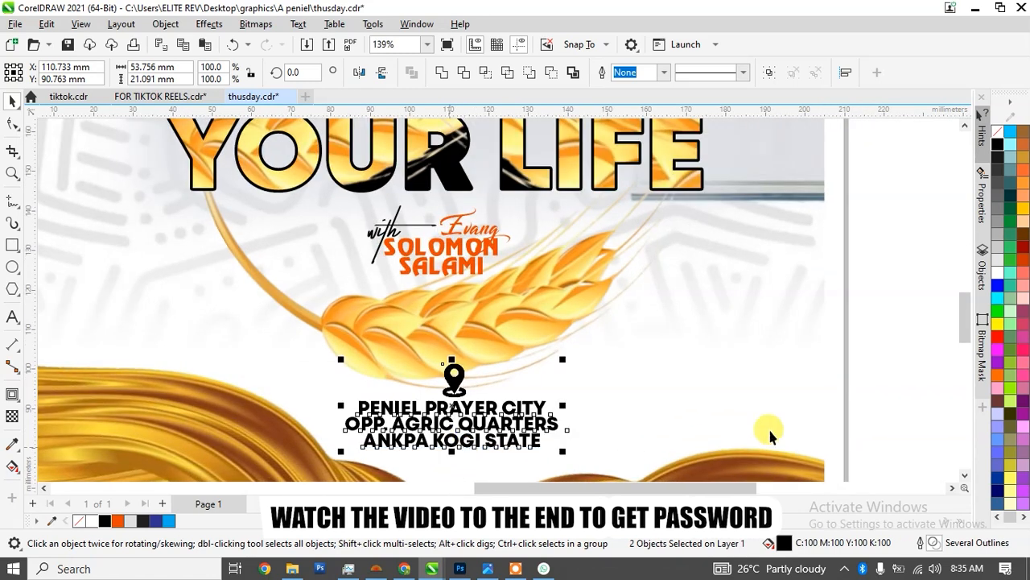
{"action": "left_click", "coordinate": [874, 403]}
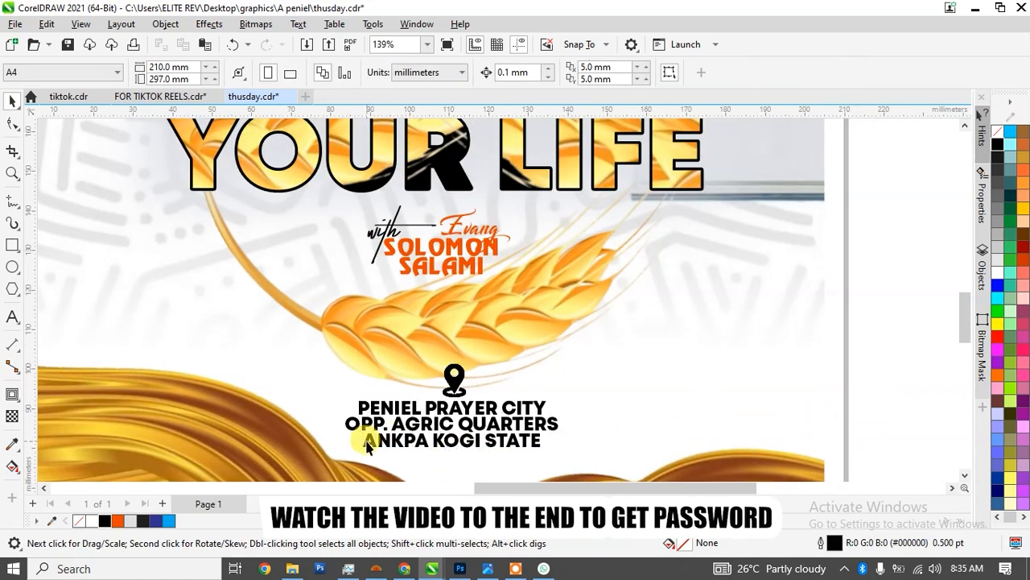
Step: Rewrap the venue address from three lines into two, breaking the line before QUARTERS
{"action": "double_click", "coordinate": [350, 427]}
{"action": "key", "text": "BackSpace"}
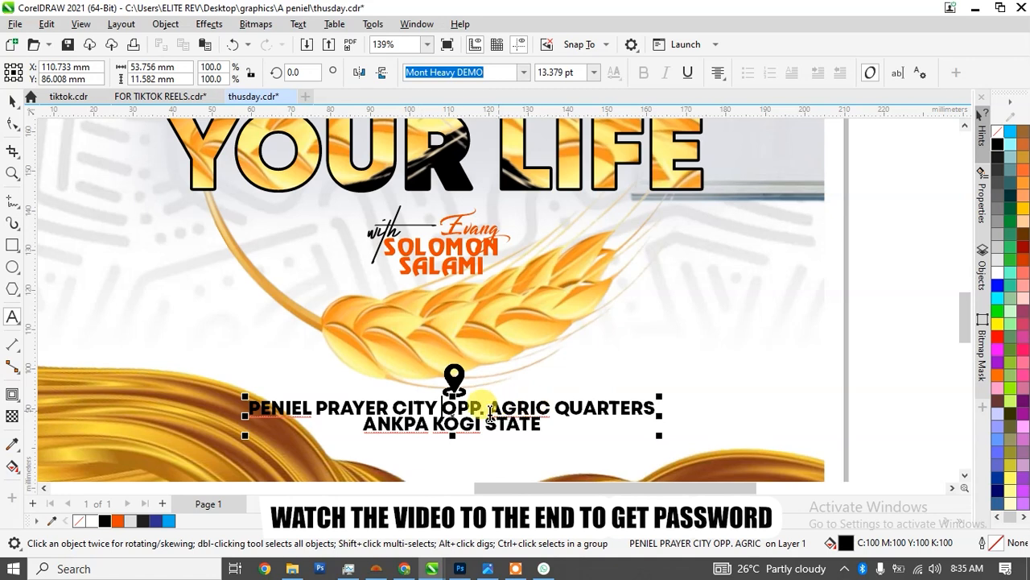
{"action": "left_click", "coordinate": [553, 408]}
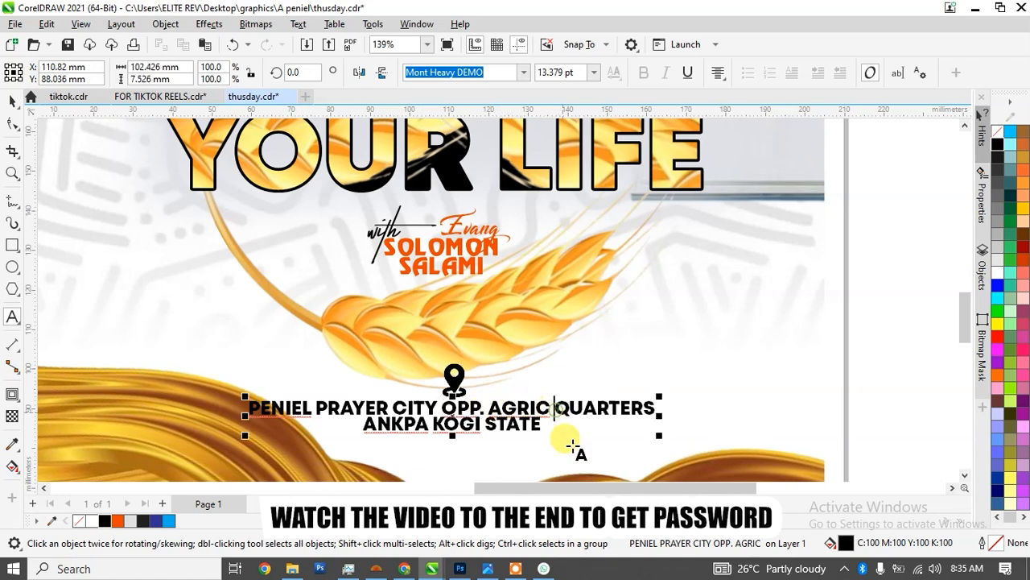
{"action": "key", "text": "Return"}
{"action": "left_click", "coordinate": [354, 440]}
{"action": "key", "text": "BackSpace"}
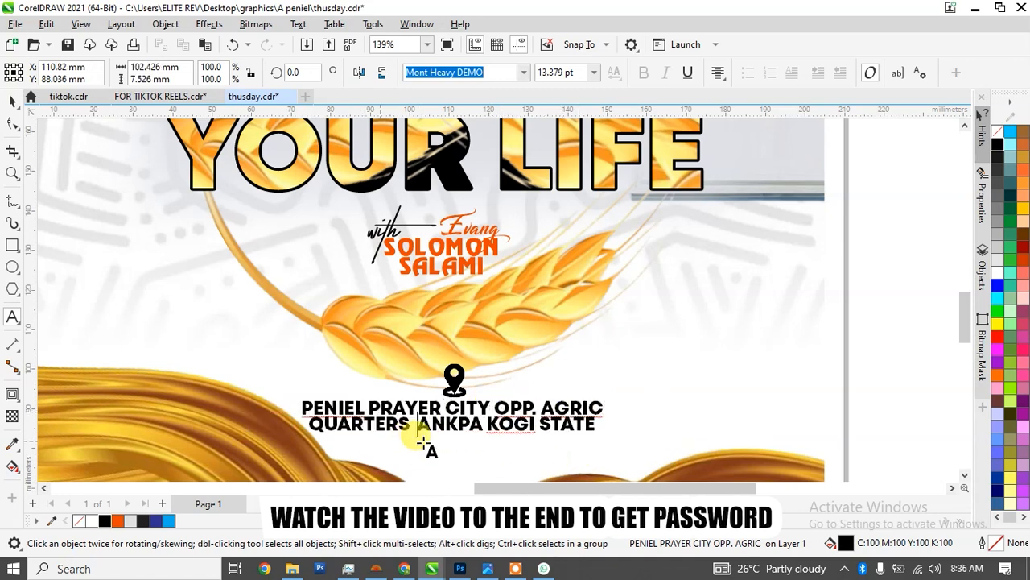
Step: Scale the venue address to 87.6%, about 66.5 mm wide, and slightly increase its line spacing
{"action": "left_click", "coordinate": [12, 101]}
{"action": "left_click", "coordinate": [602, 405]}
{"action": "left_click_drag", "start_coordinate": [609, 407], "coordinate": [592, 402]}
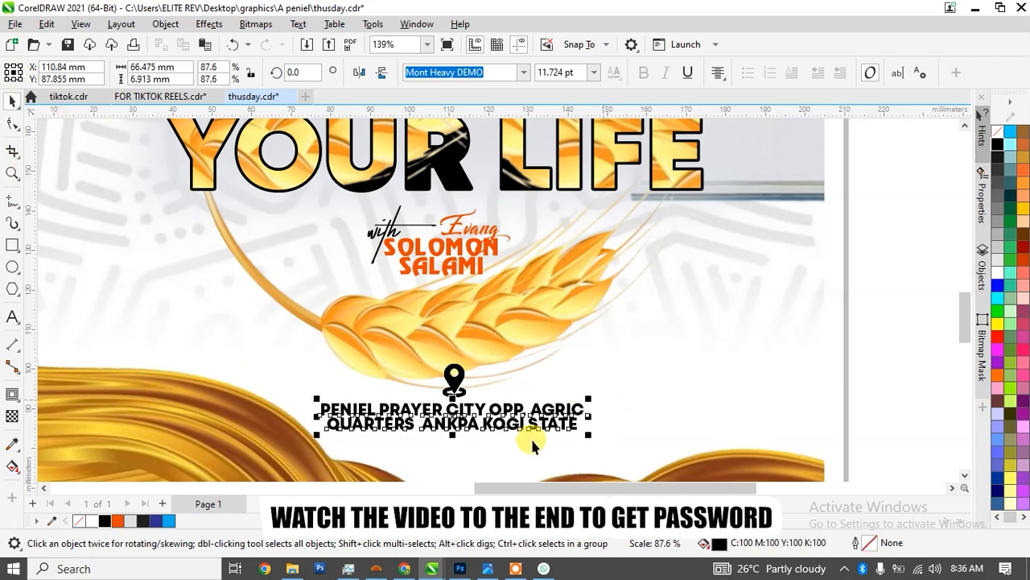
{"action": "left_click", "coordinate": [12, 123]}
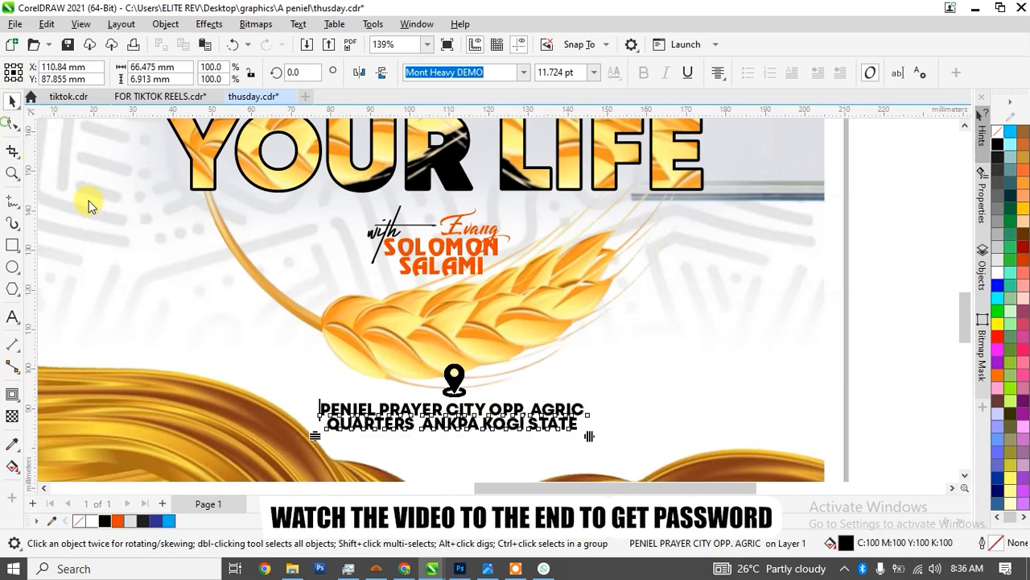
{"action": "left_click_drag", "start_coordinate": [315, 437], "coordinate": [318, 442]}
{"action": "left_click", "coordinate": [12, 101]}
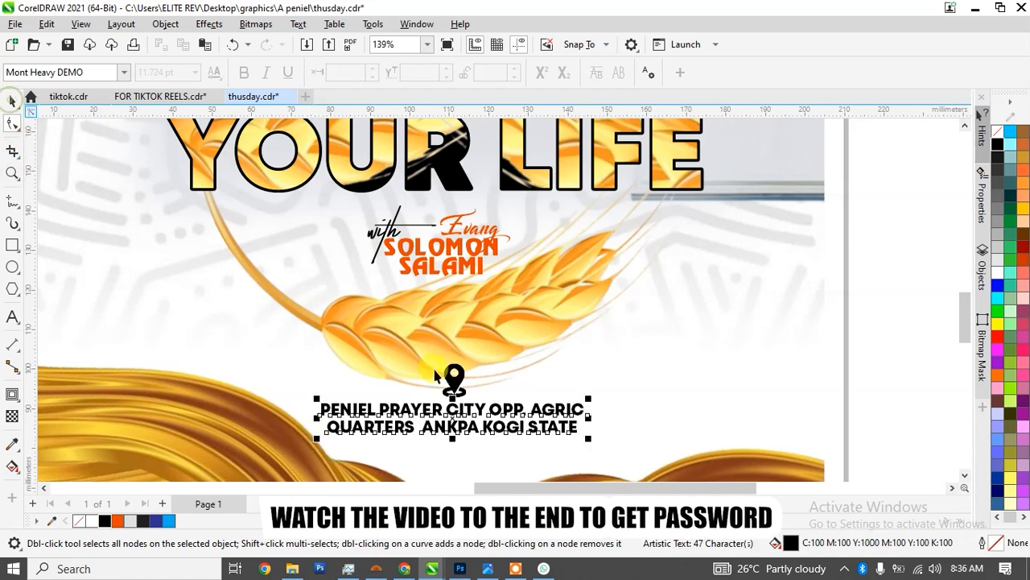
Step: Move the location pin and venue address together slightly to center them in the gap above the gold cloths
{"action": "left_click", "coordinate": [454, 390], "text": "shift"}
{"action": "left_click_drag", "start_coordinate": [460, 421], "coordinate": [468, 431]}
{"action": "scroll", "coordinate": [468, 427], "scroll_direction": "down", "scroll_amount": 2}
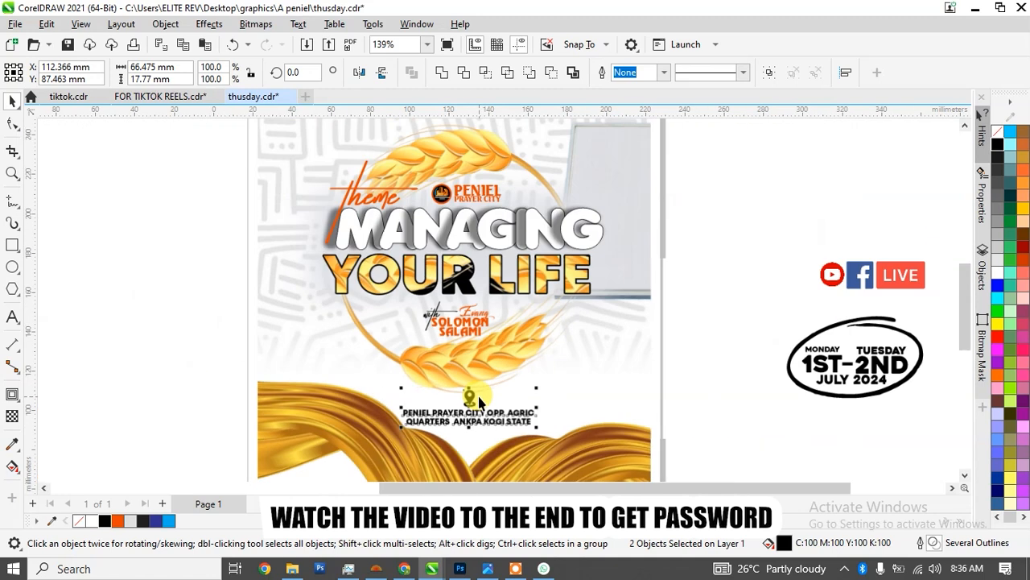
{"action": "left_click", "coordinate": [728, 415]}
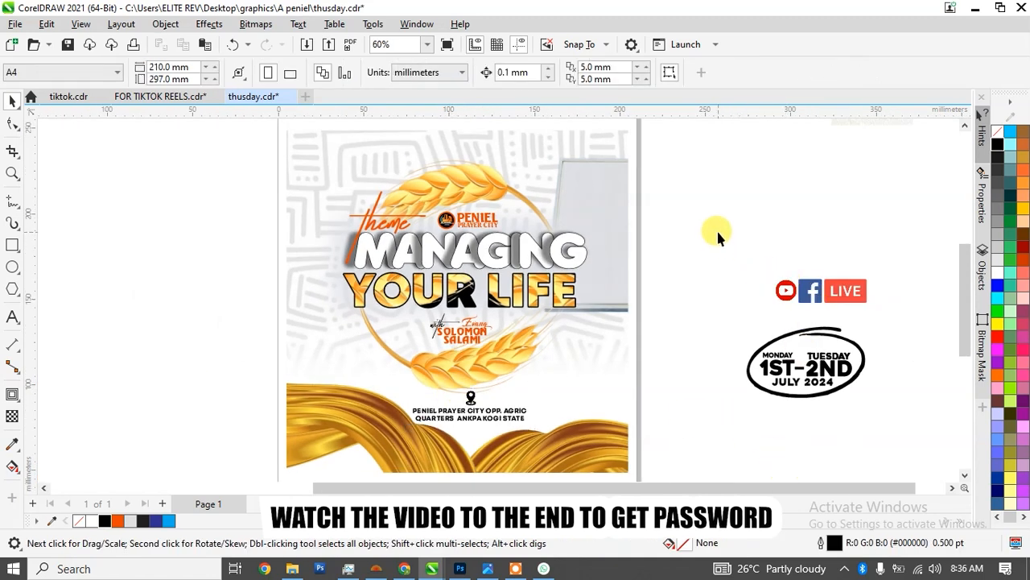
Step: Place the YouTube, Facebook and LIVE icons with their captions in the flyer's upper-left corner, scaled to 57.6%, about 32.6 × 14.8 mm
{"action": "left_click_drag", "start_coordinate": [909, 349], "coordinate": [910, 349]}
{"action": "left_click_drag", "start_coordinate": [813, 301], "coordinate": [334, 156]}
{"action": "left_click_drag", "start_coordinate": [391, 196], "coordinate": [362, 179]}
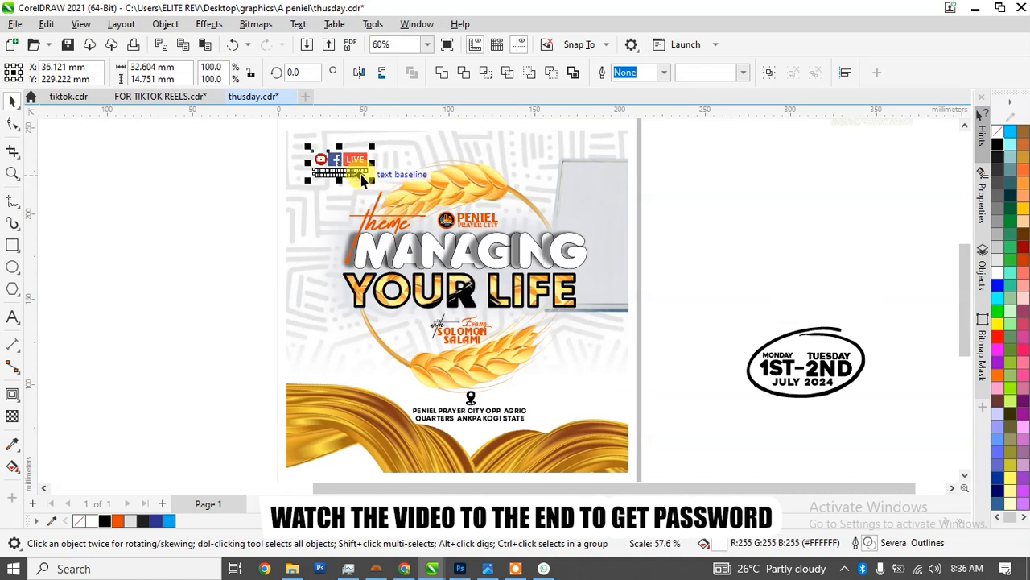
{"action": "left_click", "coordinate": [813, 341]}
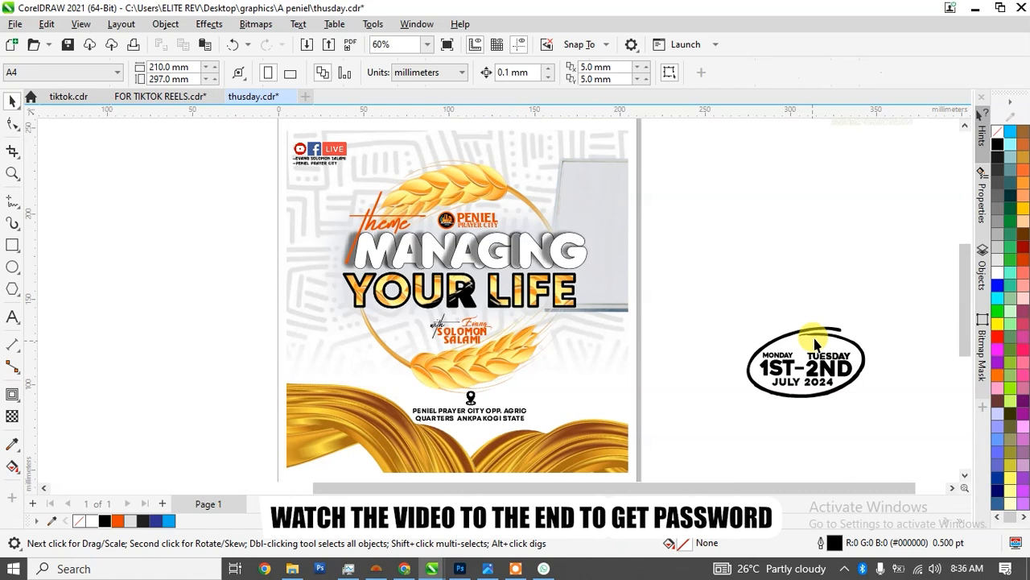
{"action": "left_click_drag", "start_coordinate": [818, 341], "coordinate": [844, 339]}
{"action": "key", "text": "ctrl+z"}
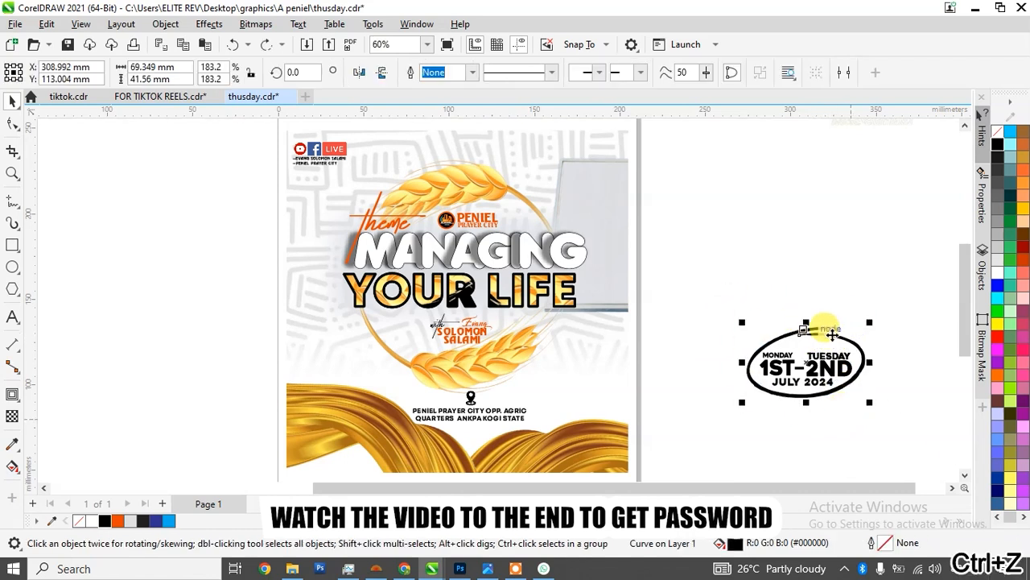
Step: Shrink the whole circled date artwork to about 51.1 × 30.6 mm and place it right of the venue address, above the gold cloth
{"action": "left_click_drag", "start_coordinate": [707, 282], "coordinate": [890, 439]}
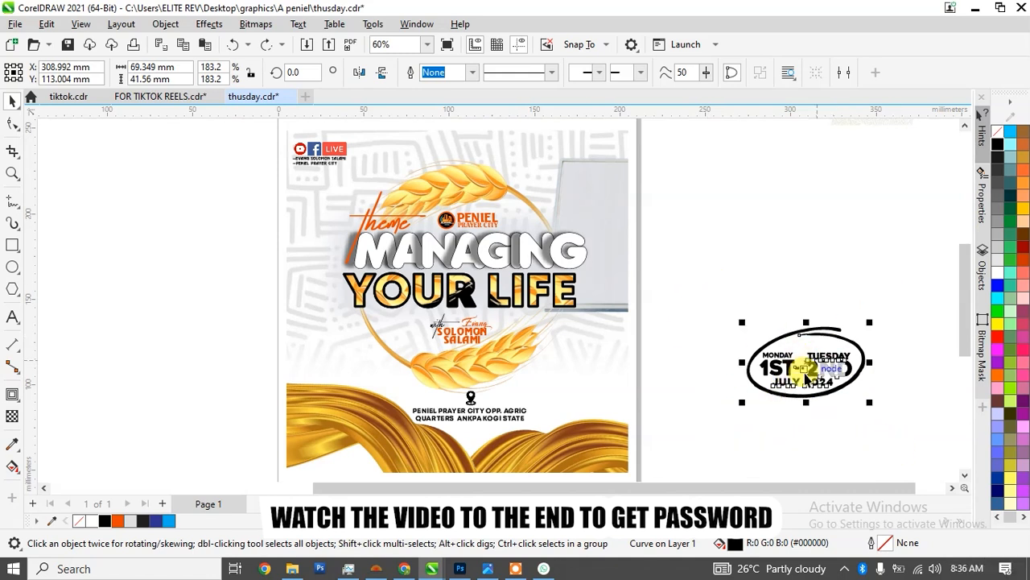
{"action": "left_click_drag", "start_coordinate": [873, 325], "coordinate": [839, 340]}
{"action": "left_click_drag", "start_coordinate": [796, 375], "coordinate": [596, 394]}
Step: Delete MONDAY 1ST and the dash from inside the date circle
{"action": "scroll", "coordinate": [631, 418], "scroll_direction": "up", "scroll_amount": 3}
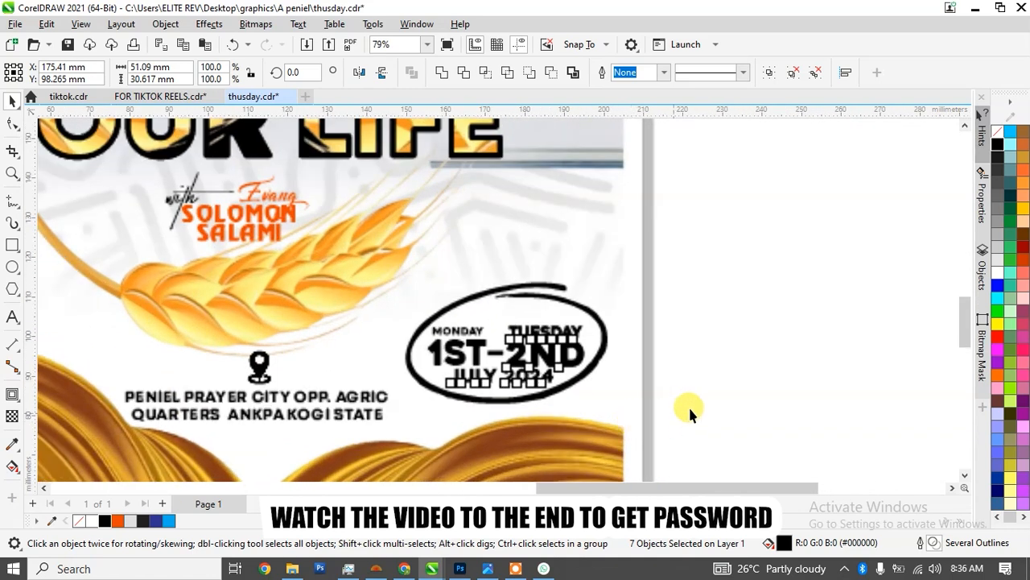
{"action": "left_click", "coordinate": [459, 330]}
{"action": "key", "text": "Delete"}
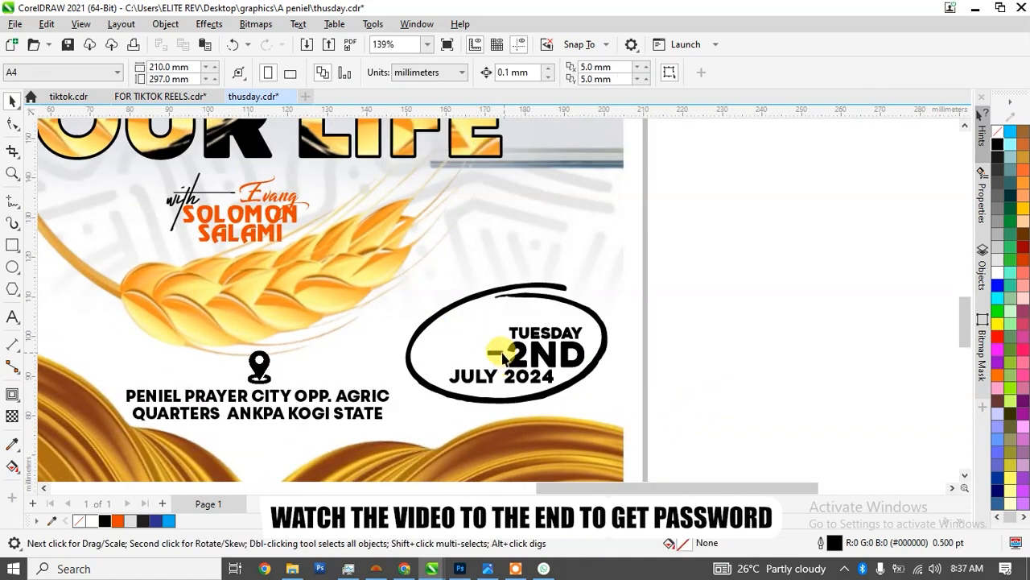
{"action": "left_click", "coordinate": [498, 352]}
{"action": "key", "text": "Delete"}
Step: Enter THURSDAY as new text in the date circle and place it above the TUESDAY text
{"action": "double_click", "coordinate": [553, 333]}
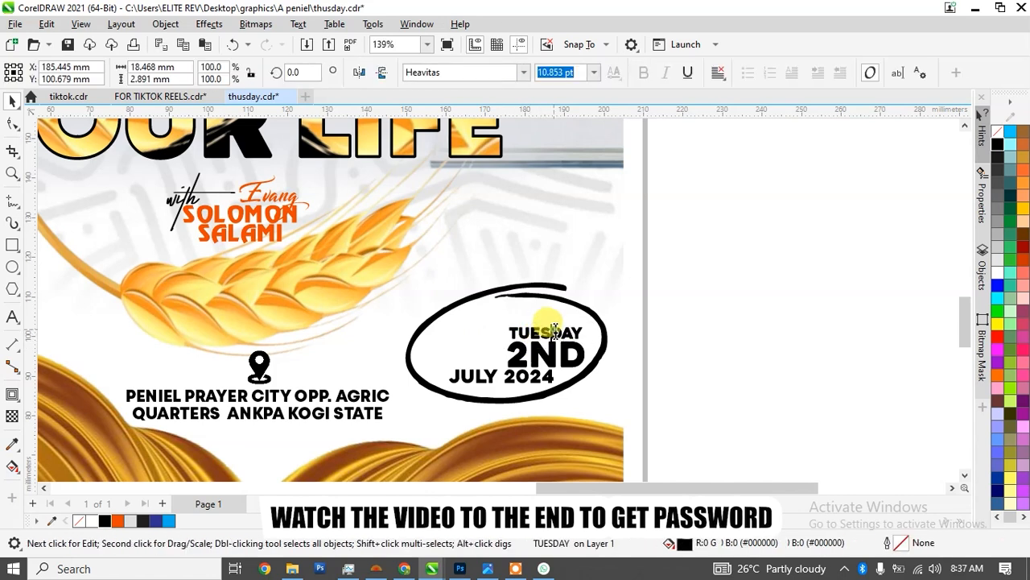
{"action": "key", "text": "ctrl+a"}
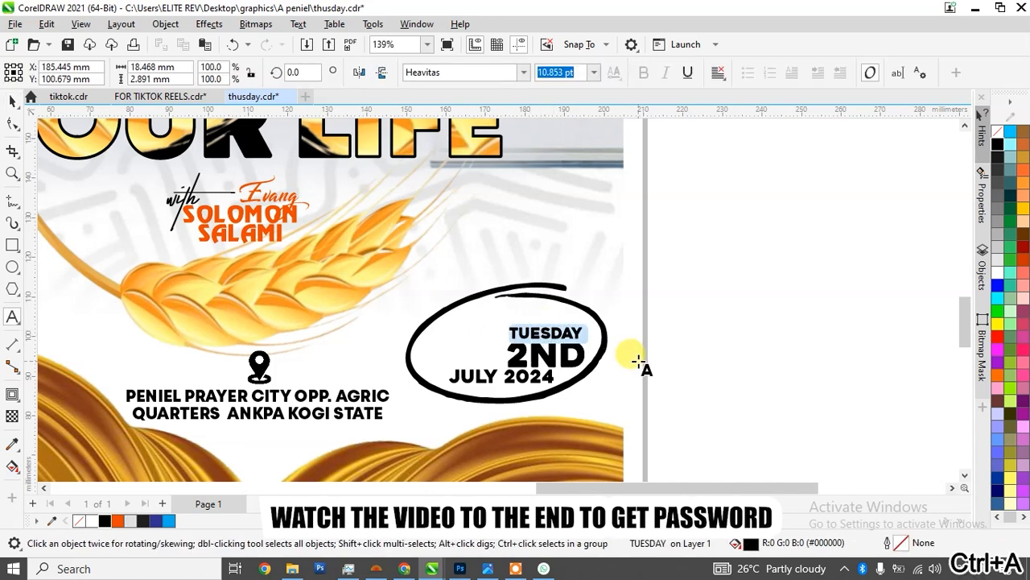
{"action": "type", "text": "T"}
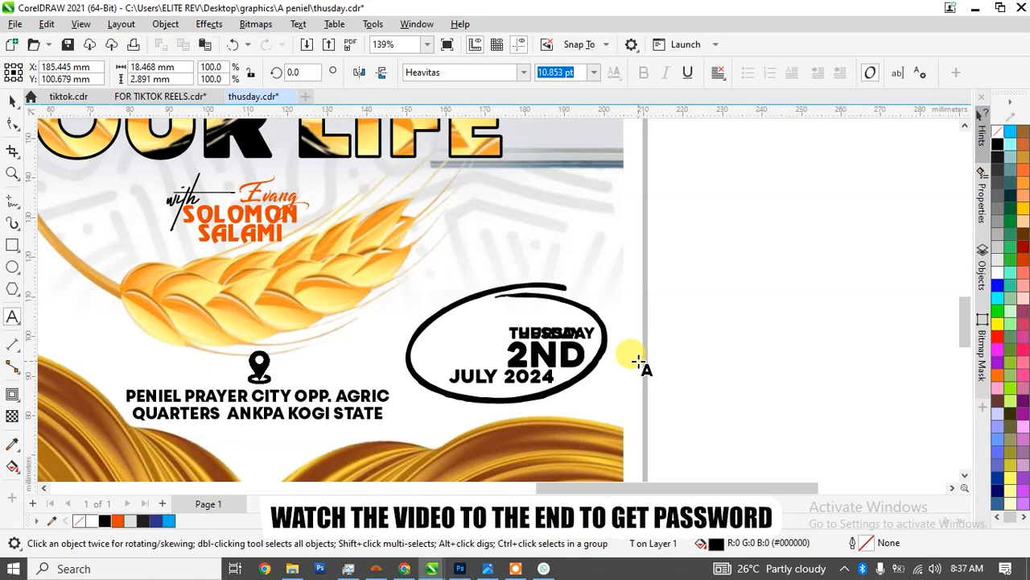
{"action": "left_click_drag", "start_coordinate": [547, 344], "coordinate": [507, 330]}
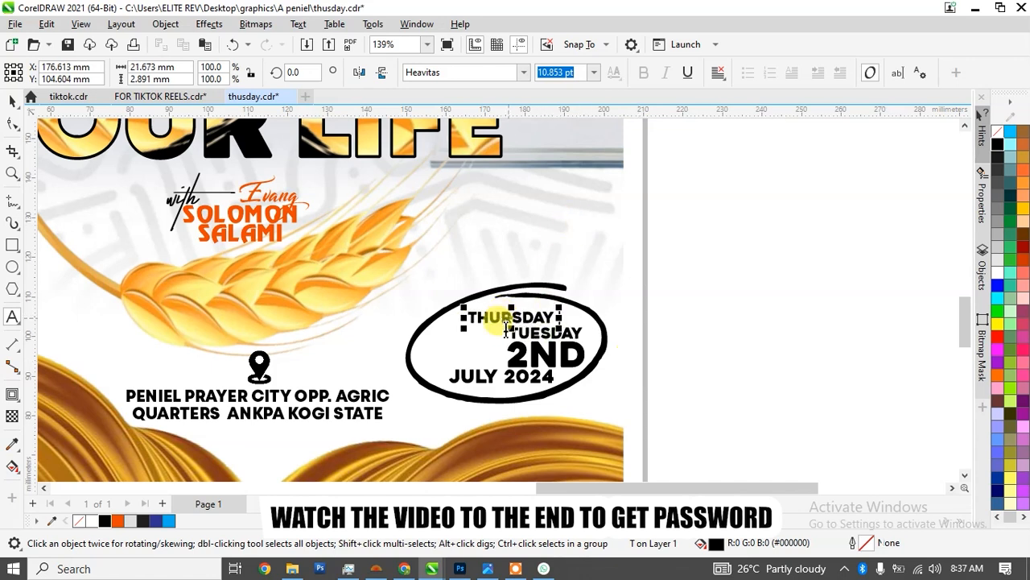
{"action": "left_click", "coordinate": [12, 102]}
Step: Delete only the TUESDAY text from its group with 2ND
{"action": "left_click", "coordinate": [578, 332]}
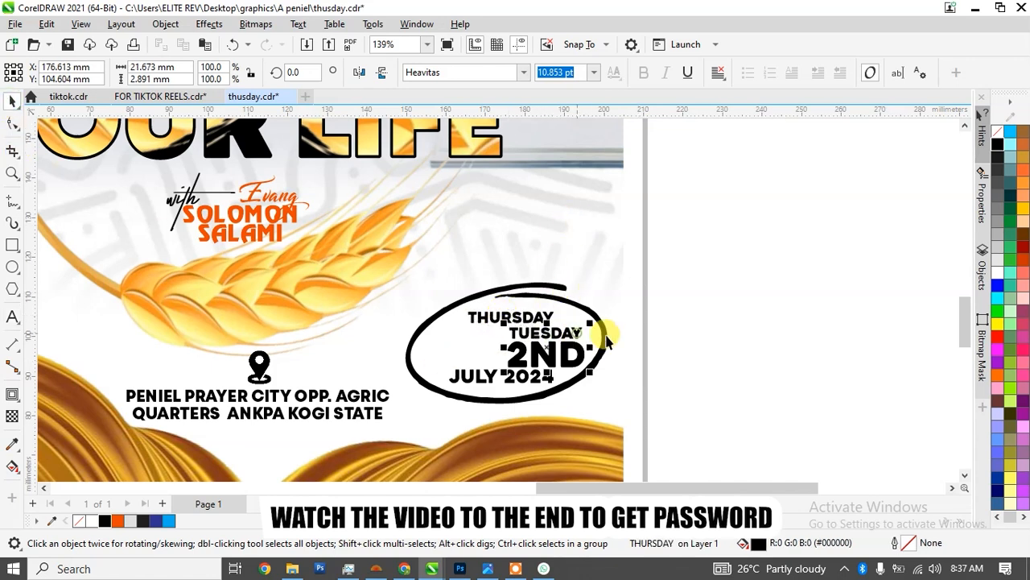
{"action": "left_click", "coordinate": [608, 341]}
{"action": "left_click", "coordinate": [569, 332]}
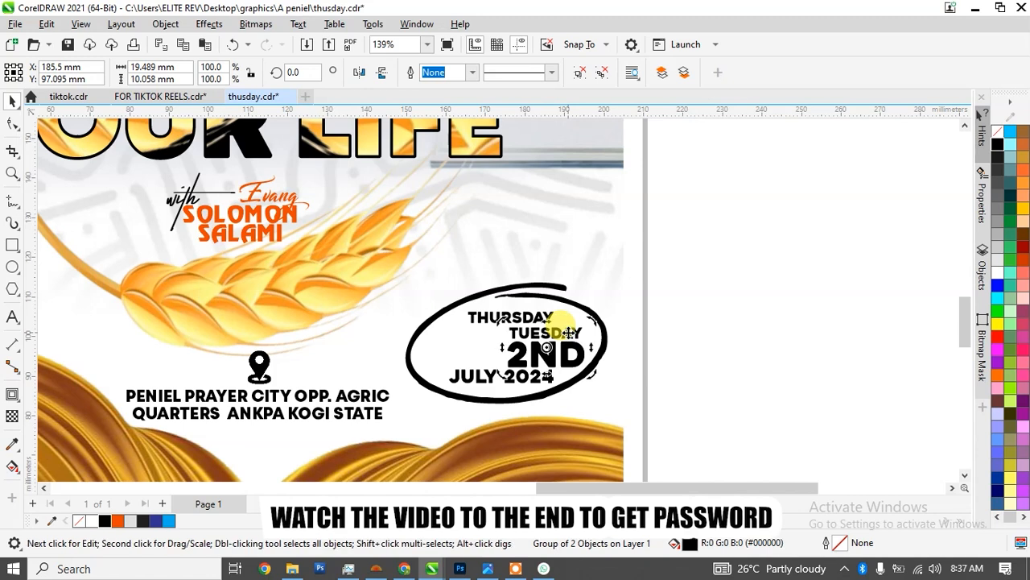
{"action": "left_click", "coordinate": [714, 322]}
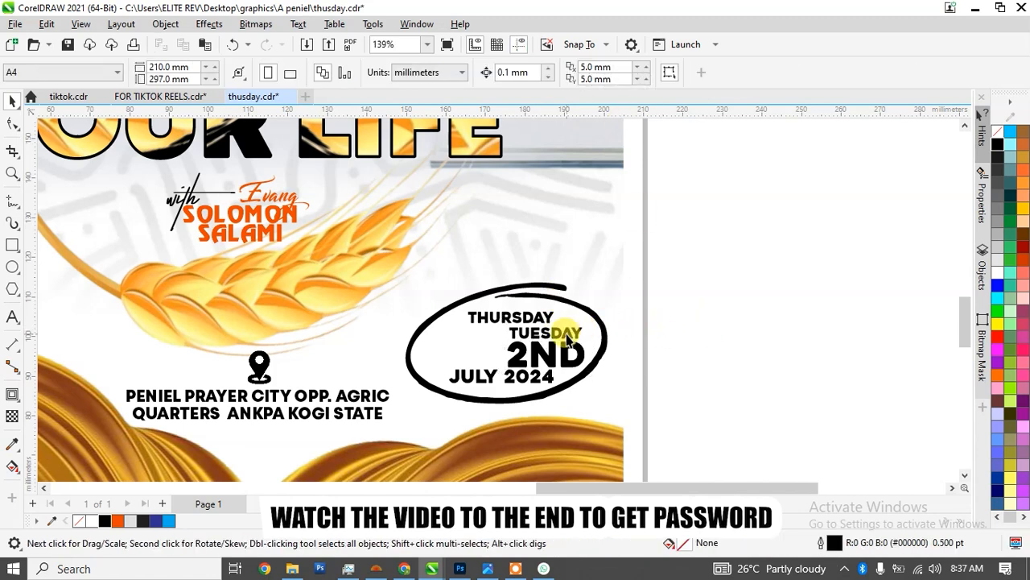
{"action": "left_click", "coordinate": [569, 334], "text": "ctrl"}
{"action": "key", "text": "Delete"}
Step: Move 2ND under THURSDAY and change it to 22ND
{"action": "left_click_drag", "start_coordinate": [550, 364], "coordinate": [510, 362]}
{"action": "key", "text": "ctrl+z"}
{"action": "key", "text": "F8"}
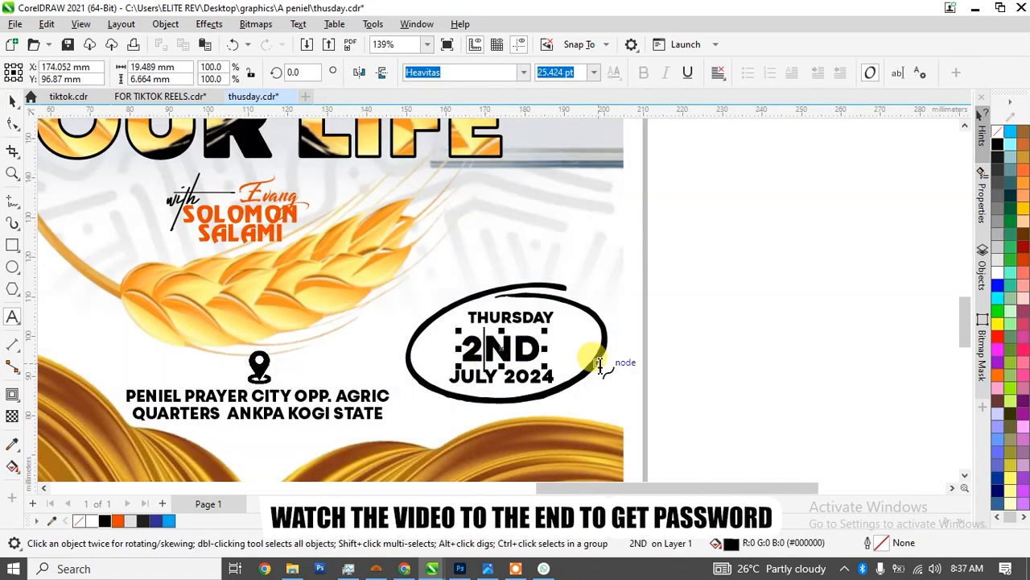
{"action": "type", "text": "2"}
Step: Change JULY 2024 to AUGUST 2024, tighten its letter spacing and center it in the lower part of the date circle
{"action": "left_click_drag", "start_coordinate": [496, 377], "coordinate": [432, 377]}
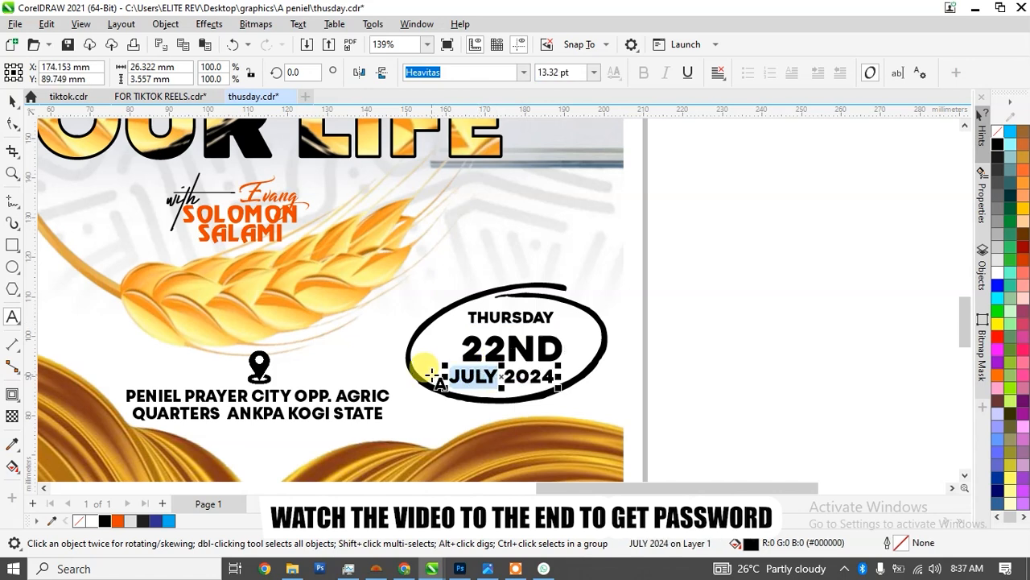
{"action": "type", "text": "AUGUS"}
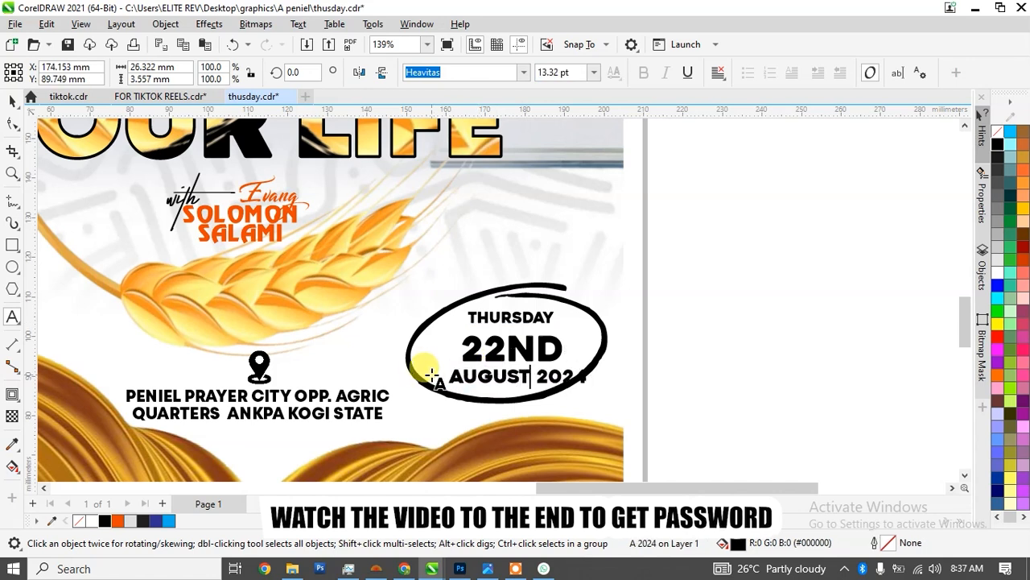
{"action": "type", "text": "T"}
{"action": "left_click", "coordinate": [12, 125]}
{"action": "left_click_drag", "start_coordinate": [593, 388], "coordinate": [581, 389]}
{"action": "left_click", "coordinate": [12, 101]}
{"action": "left_click_drag", "start_coordinate": [507, 375], "coordinate": [504, 375]}
Step: Enlarge 22ND to about 31.3 pt and THURSDAY to about 13.5 pt, stacking them closely above AUGUST 2024
{"action": "left_click", "coordinate": [515, 349]}
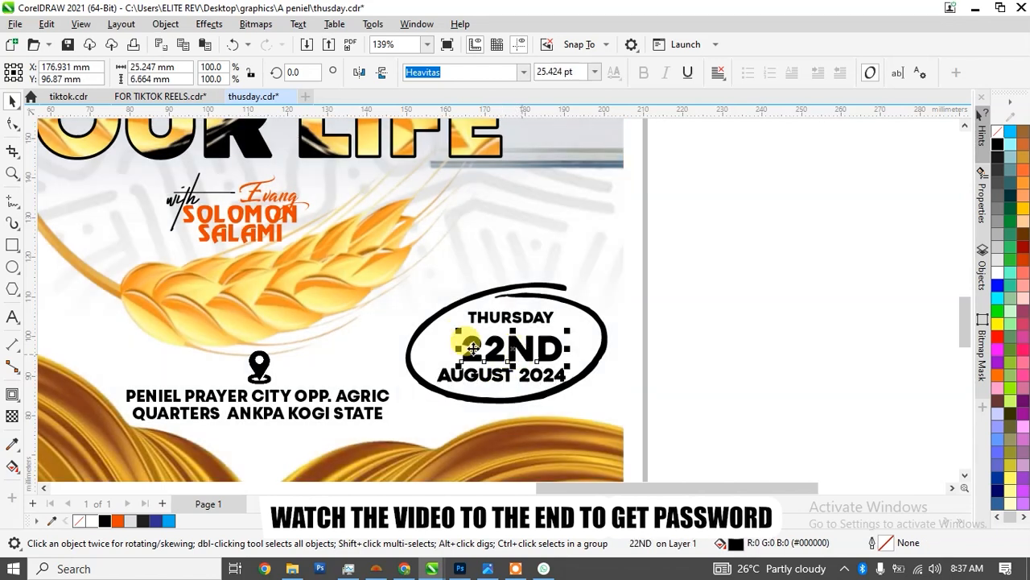
{"action": "left_click_drag", "start_coordinate": [459, 334], "coordinate": [431, 325]}
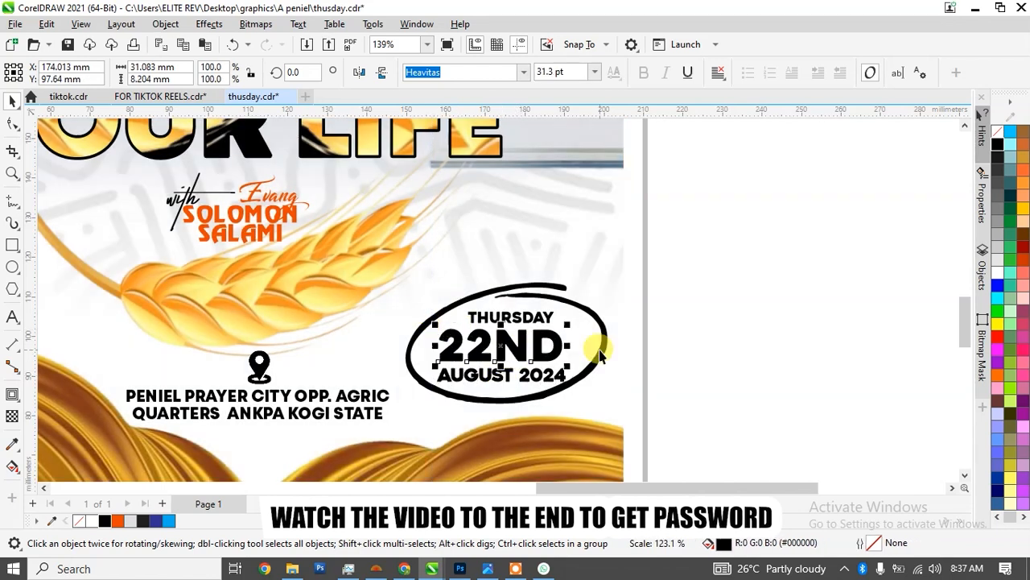
{"action": "left_click_drag", "start_coordinate": [542, 349], "coordinate": [544, 352]}
{"action": "left_click", "coordinate": [519, 316]}
{"action": "left_click_drag", "start_coordinate": [519, 316], "coordinate": [587, 306]}
{"action": "scroll", "coordinate": [589, 314], "scroll_direction": "down", "scroll_amount": 2}
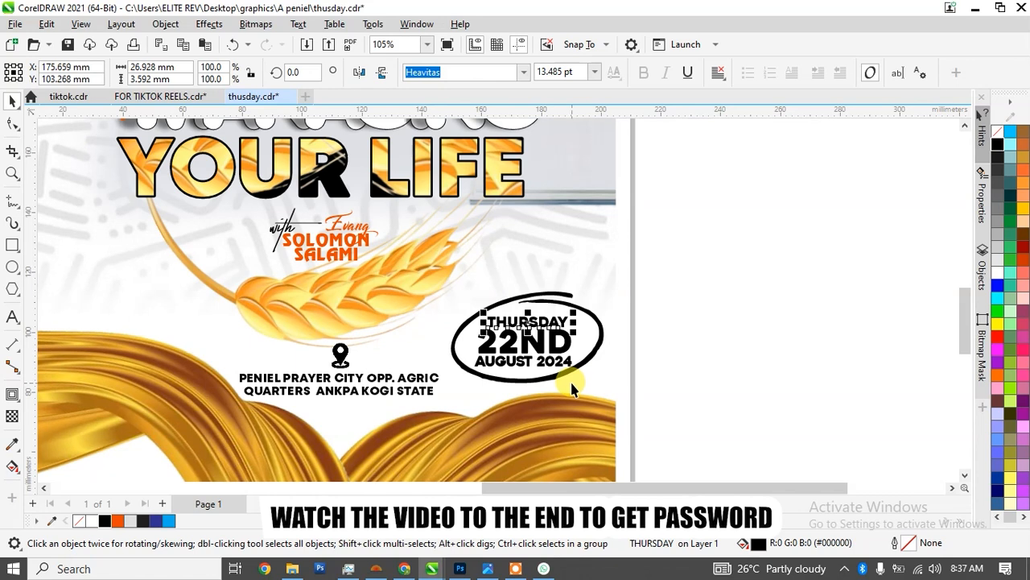
{"action": "left_click", "coordinate": [708, 362]}
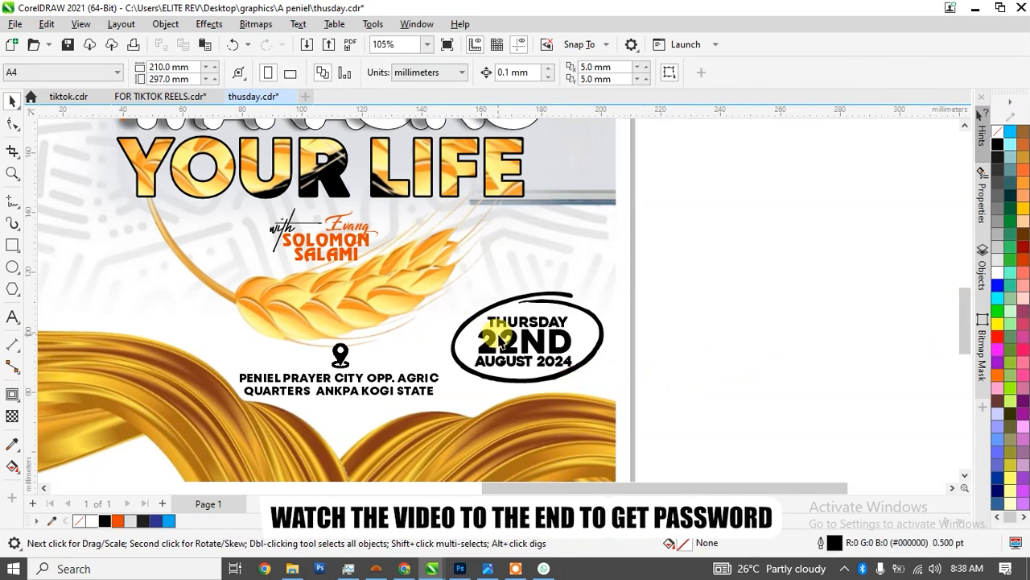
Step: Duplicate the 22ND text beside the page and replace the copy's wording with 10AM, PROMPT and TIME on three lines
{"action": "left_click", "coordinate": [500, 342]}
{"action": "left_click_drag", "start_coordinate": [501, 342], "coordinate": [687, 317]}
{"action": "right_click", "coordinate": [687, 317]}
{"action": "double_click", "coordinate": [688, 317]}
{"action": "key", "text": "ctrl+a"}
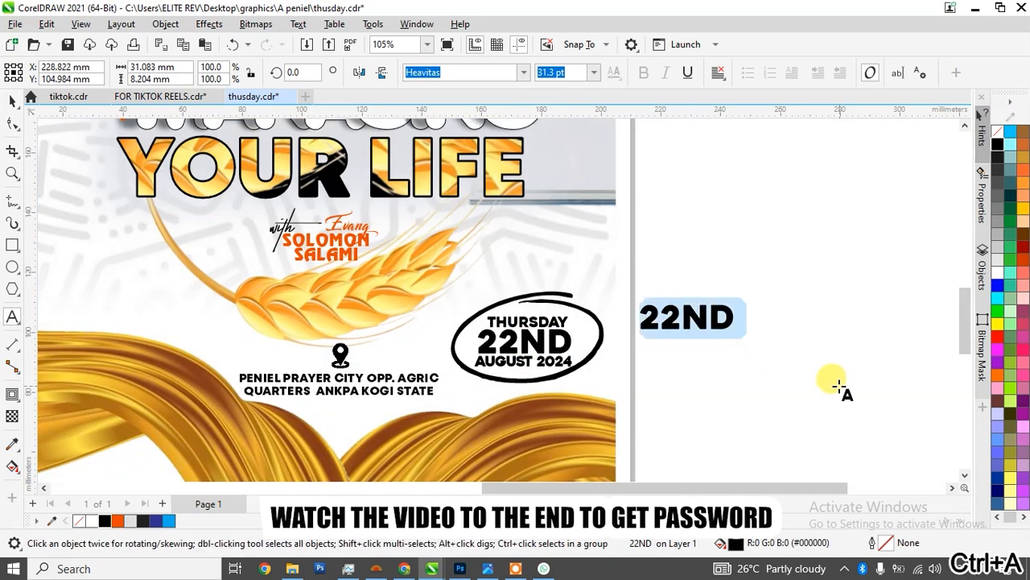
{"action": "type", "text": "10AM"}
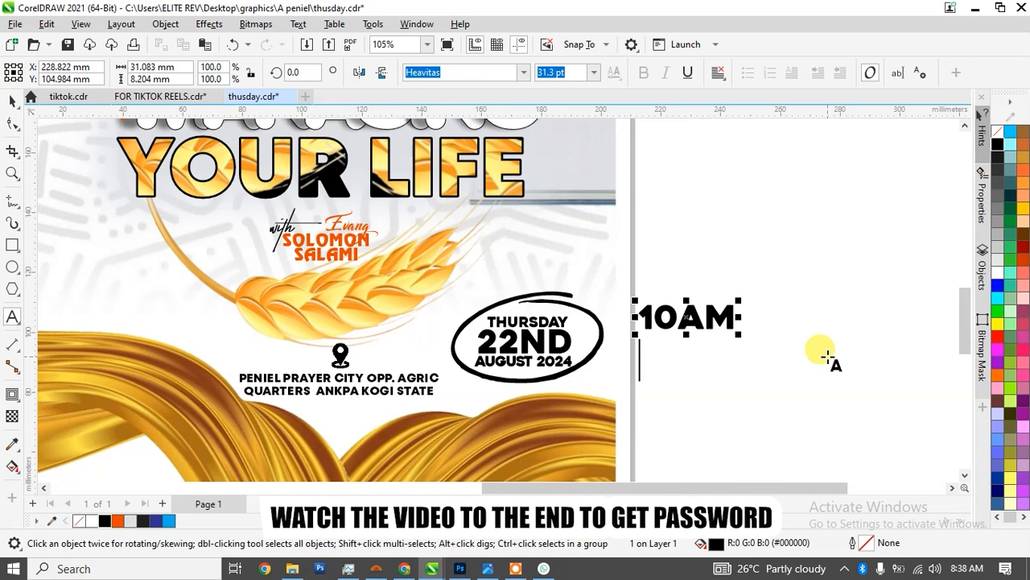
{"action": "key", "text": "Return"}
{"action": "type", "text": "PROMP"}
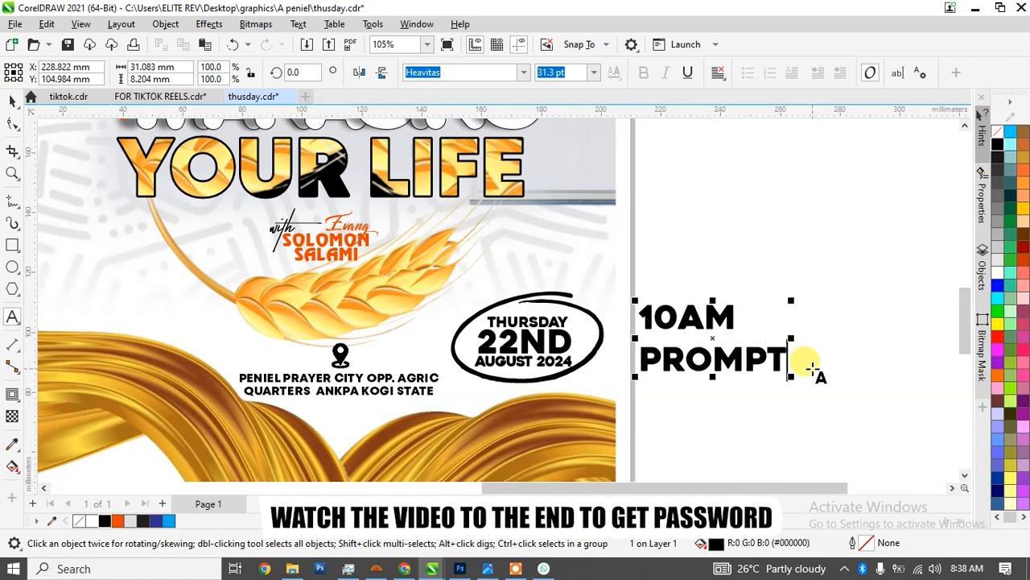
{"action": "type", "text": "T"}
{"action": "key", "text": "Return"}
{"action": "type", "text": "TIME"}
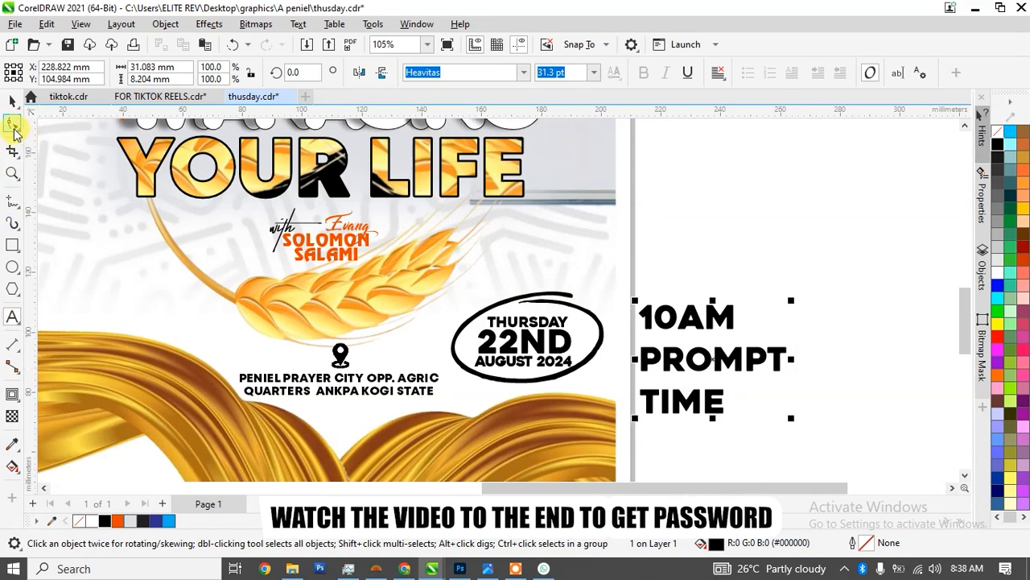
Step: Tighten the line spacing of the 10AM PROMPT TIME text and break it apart into separate lines
{"action": "left_click", "coordinate": [13, 125]}
{"action": "left_click_drag", "start_coordinate": [632, 420], "coordinate": [634, 384]}
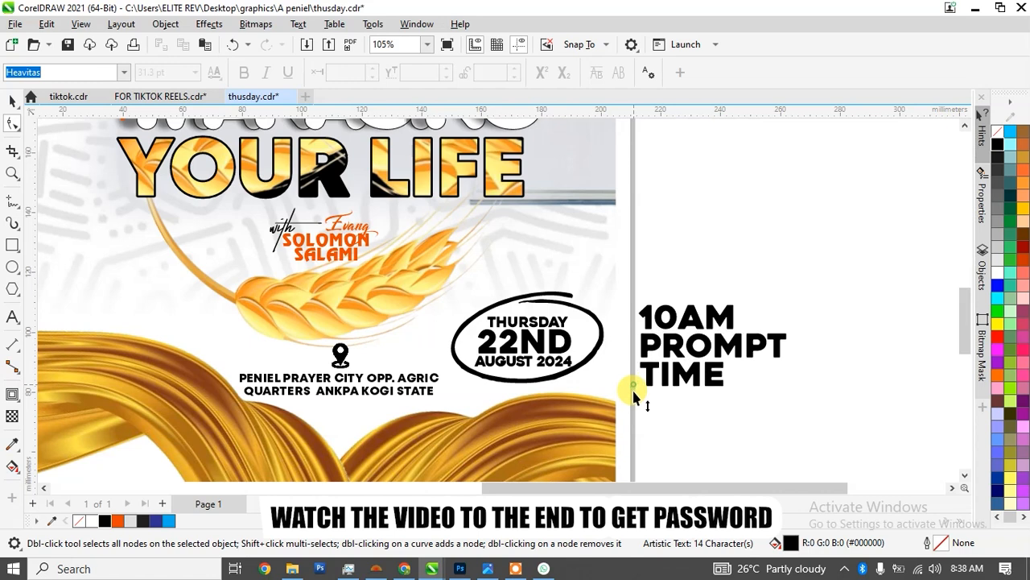
{"action": "left_click", "coordinate": [13, 101]}
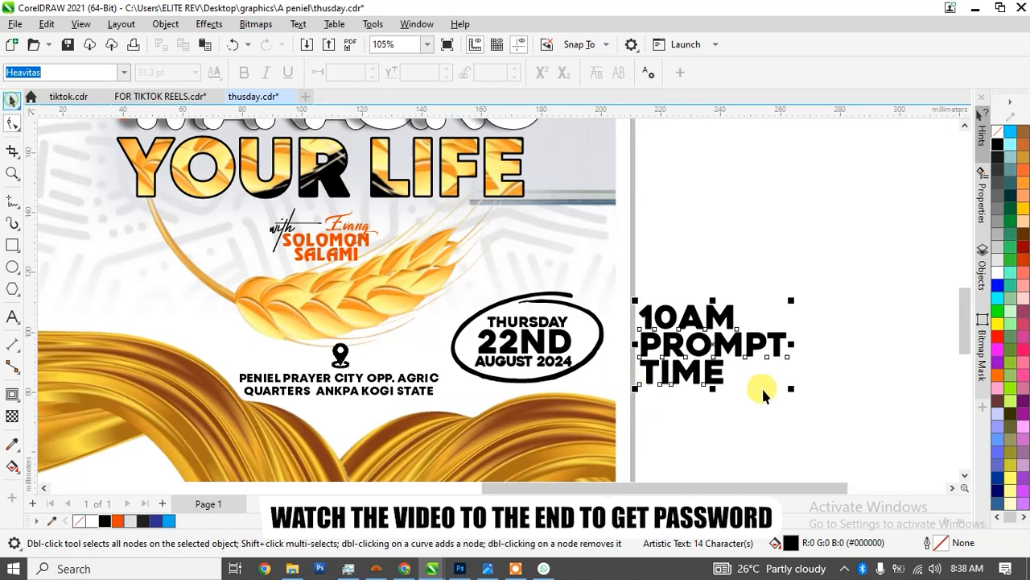
{"action": "key", "text": "ctrl+k"}
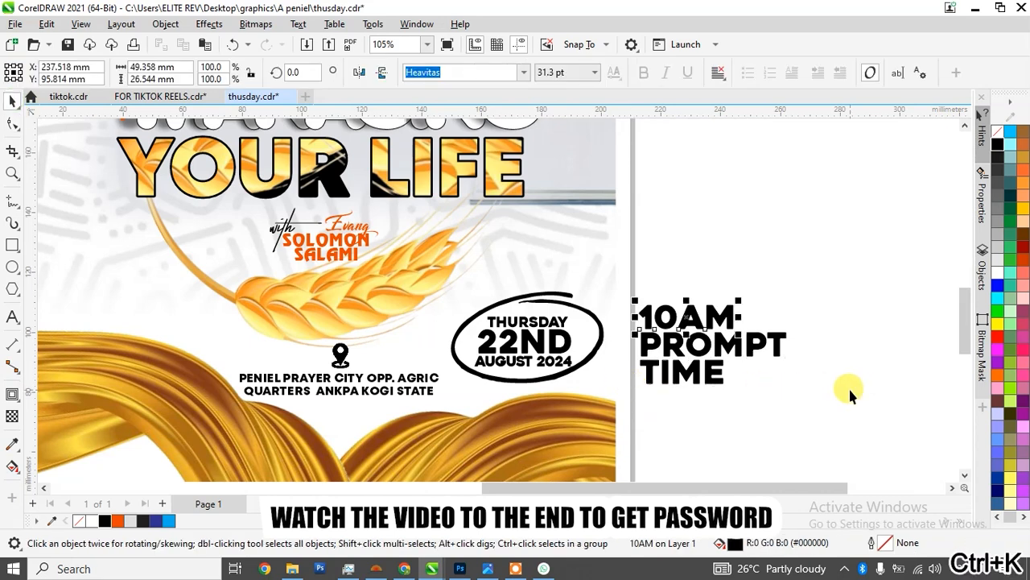
Step: Shrink PROMPT to about 19.8 pt to match 10AM's width, and move TIME directly above 10AM
{"action": "left_click", "coordinate": [775, 347]}
{"action": "left_click", "coordinate": [781, 361]}
{"action": "left_click_drag", "start_coordinate": [782, 362], "coordinate": [772, 360]}
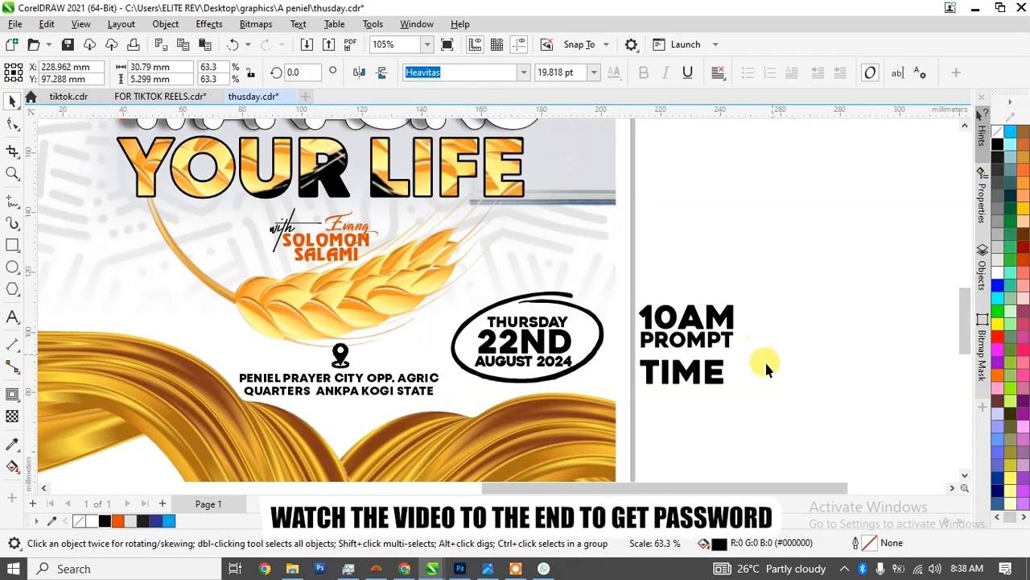
{"action": "left_click_drag", "start_coordinate": [713, 389], "coordinate": [717, 301]}
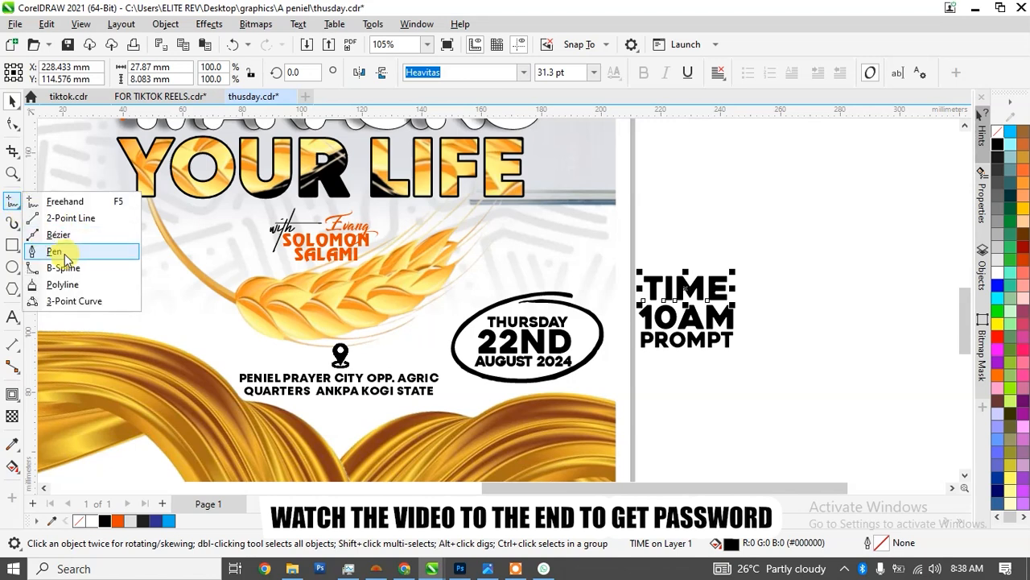
Step: Draw a horizontal line about 29 mm long between TIME and 10AM with the Pen tool
{"action": "left_click", "coordinate": [65, 254]}
{"action": "scroll", "coordinate": [620, 314], "scroll_direction": "up", "scroll_amount": 5}
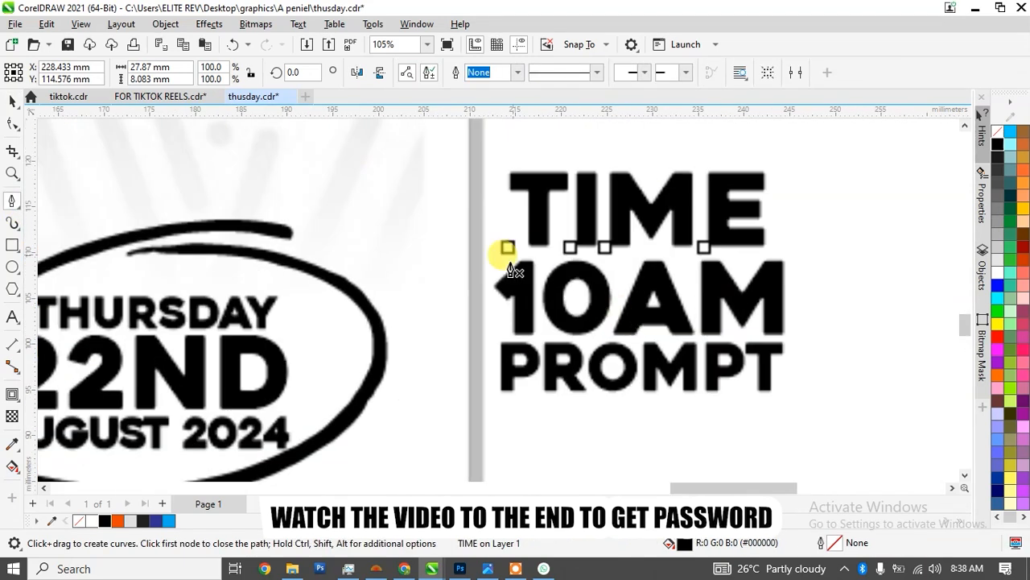
{"action": "left_click", "coordinate": [500, 258]}
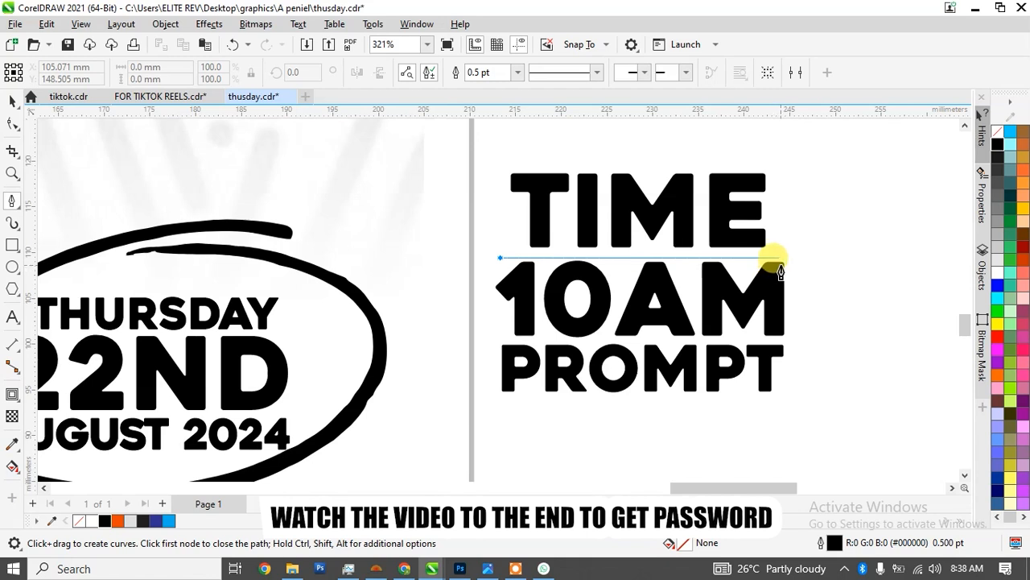
{"action": "double_click", "coordinate": [779, 258]}
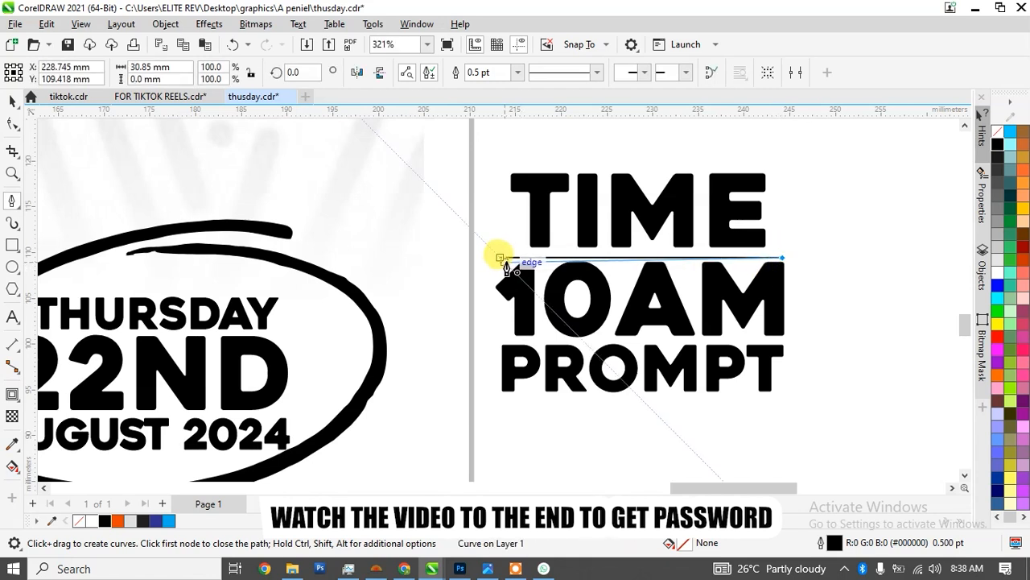
{"action": "left_click_drag", "start_coordinate": [501, 262], "coordinate": [511, 258]}
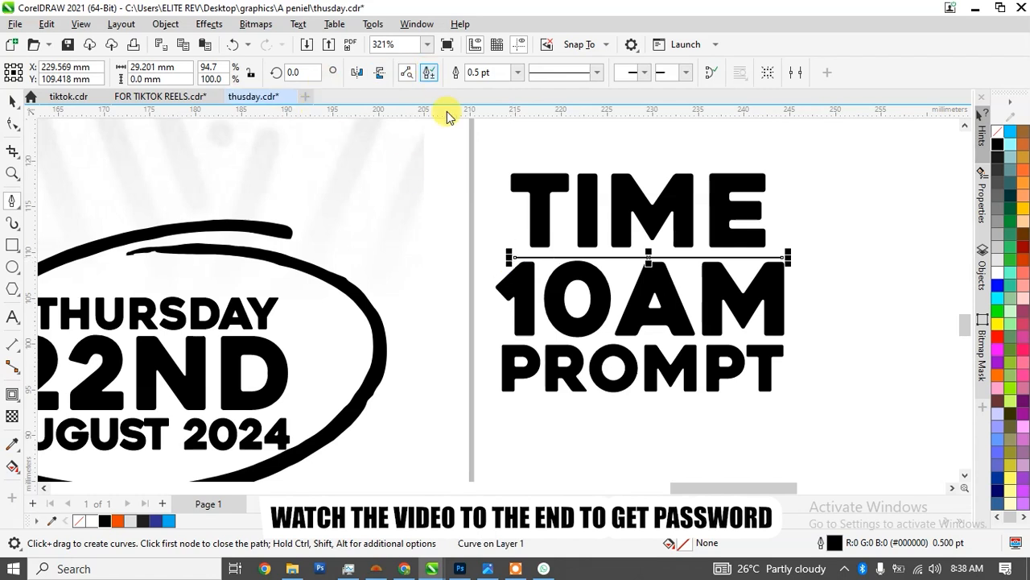
Step: Give the line a dotted outline 1.0 pt wide that scales with the object and sits behind the fill
{"action": "key", "text": "F12"}
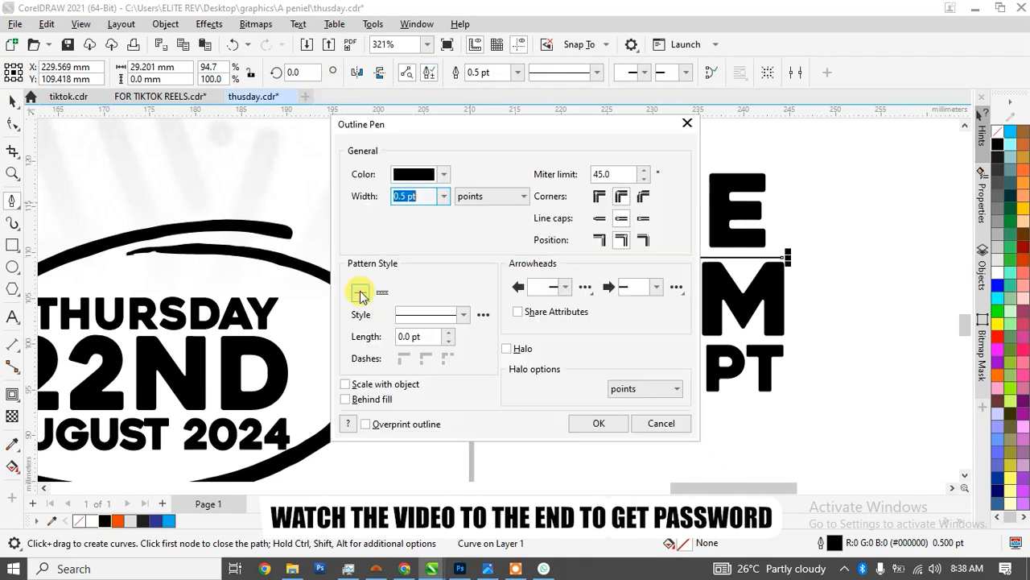
{"action": "left_click", "coordinate": [438, 316]}
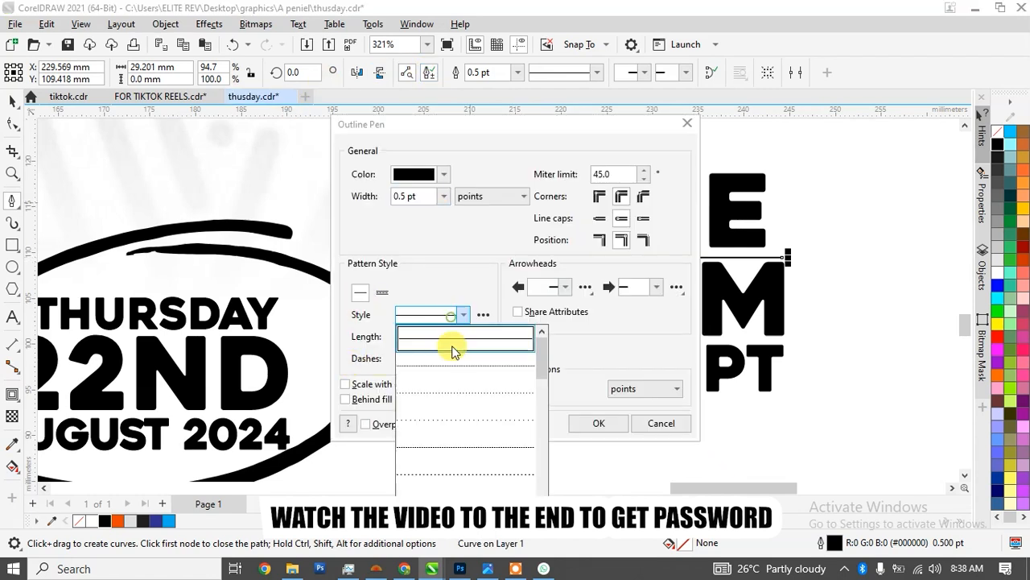
{"action": "left_click", "coordinate": [459, 424]}
{"action": "left_click", "coordinate": [450, 197]}
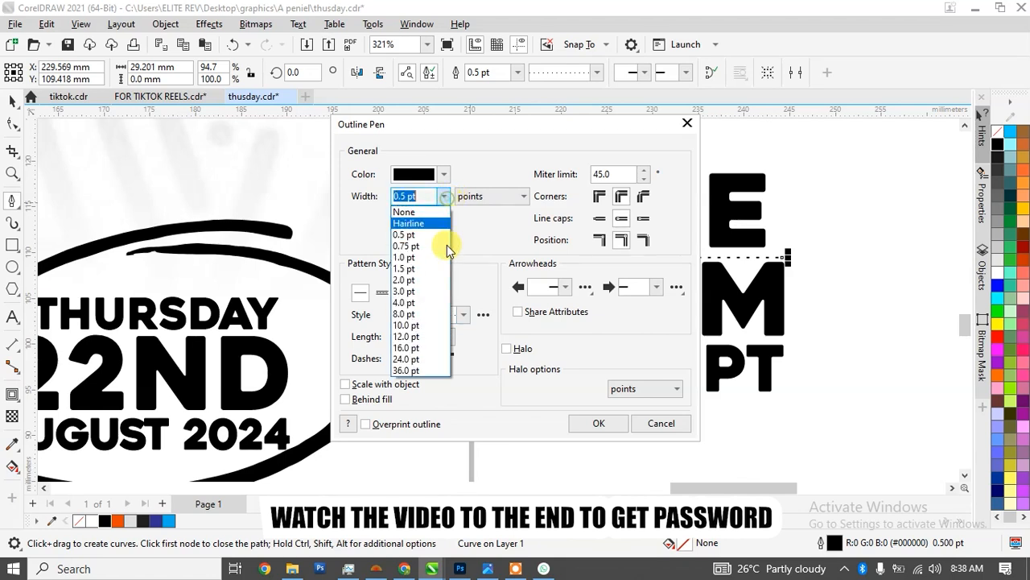
{"action": "left_click", "coordinate": [417, 280]}
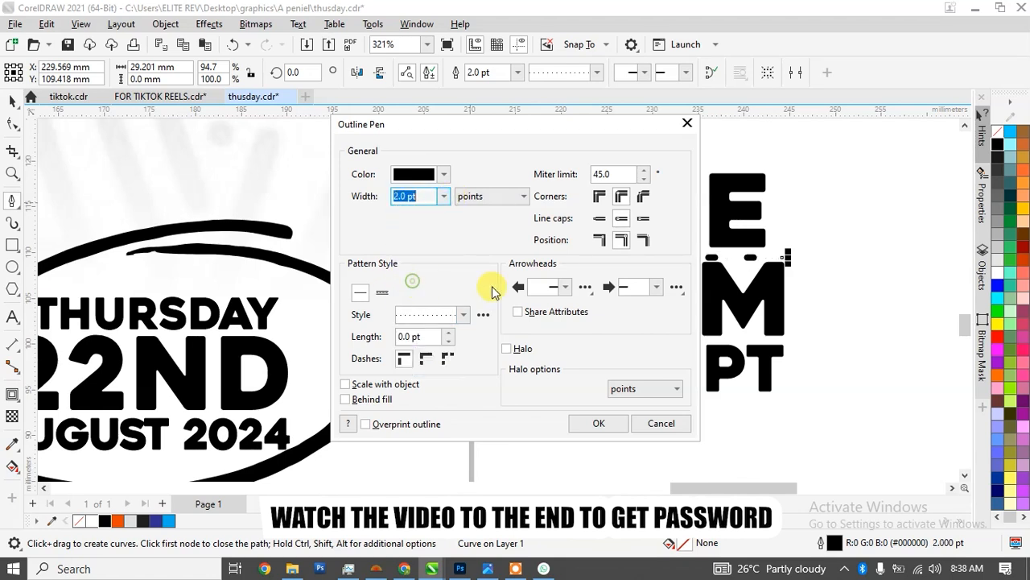
{"action": "left_click", "coordinate": [439, 198]}
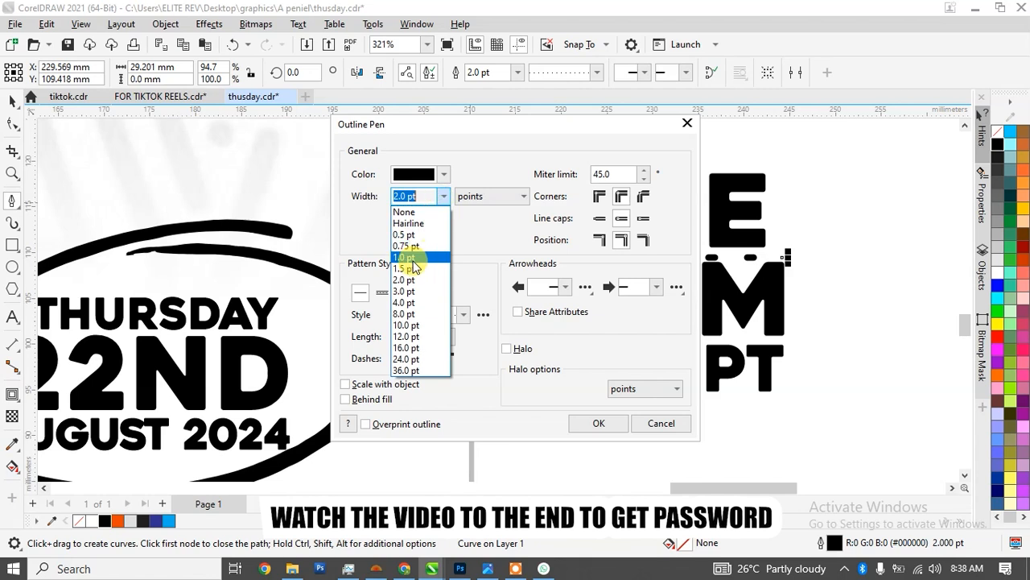
{"action": "left_click", "coordinate": [412, 259]}
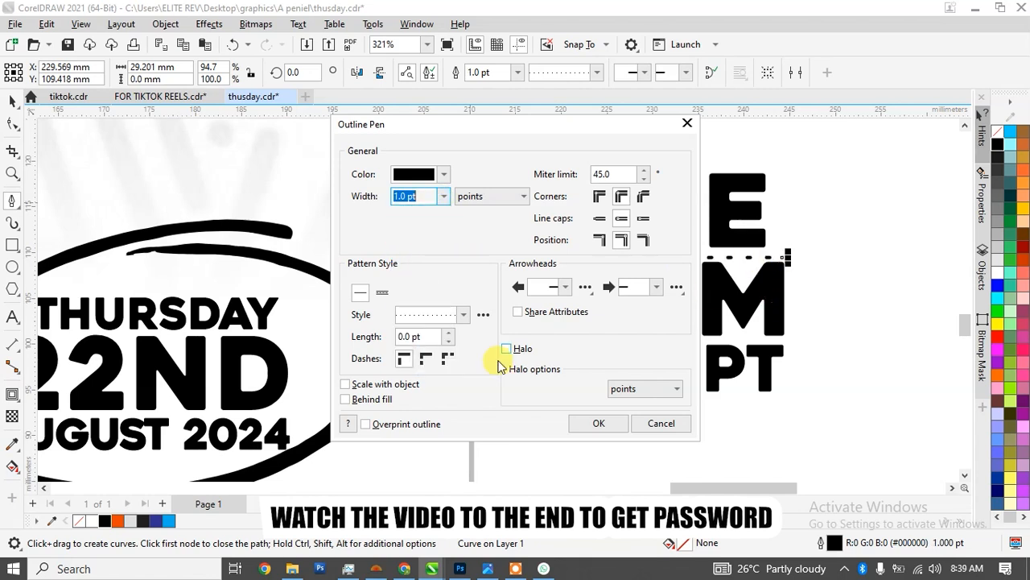
{"action": "left_click", "coordinate": [373, 385]}
{"action": "left_click", "coordinate": [364, 399]}
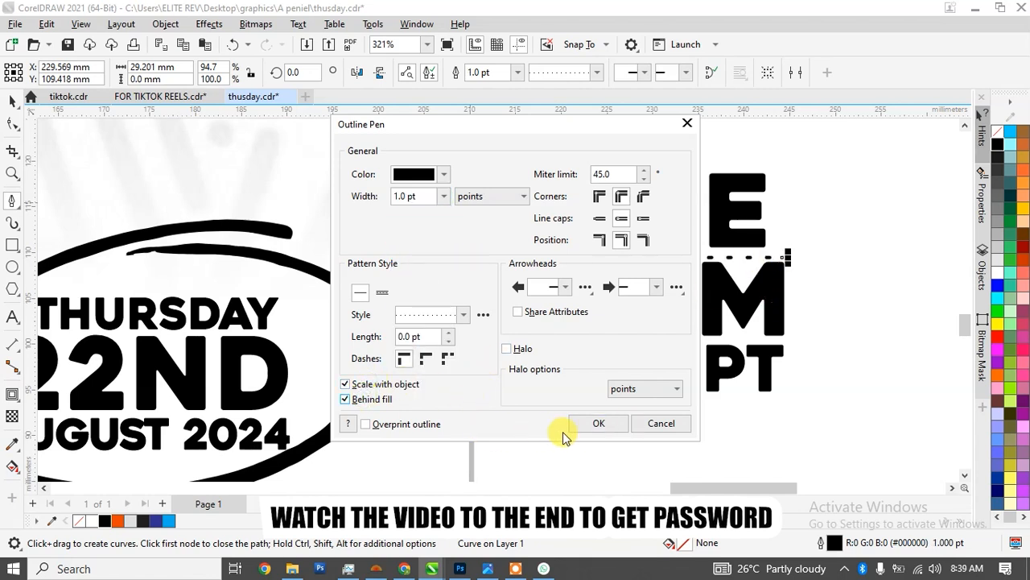
{"action": "left_click", "coordinate": [598, 425]}
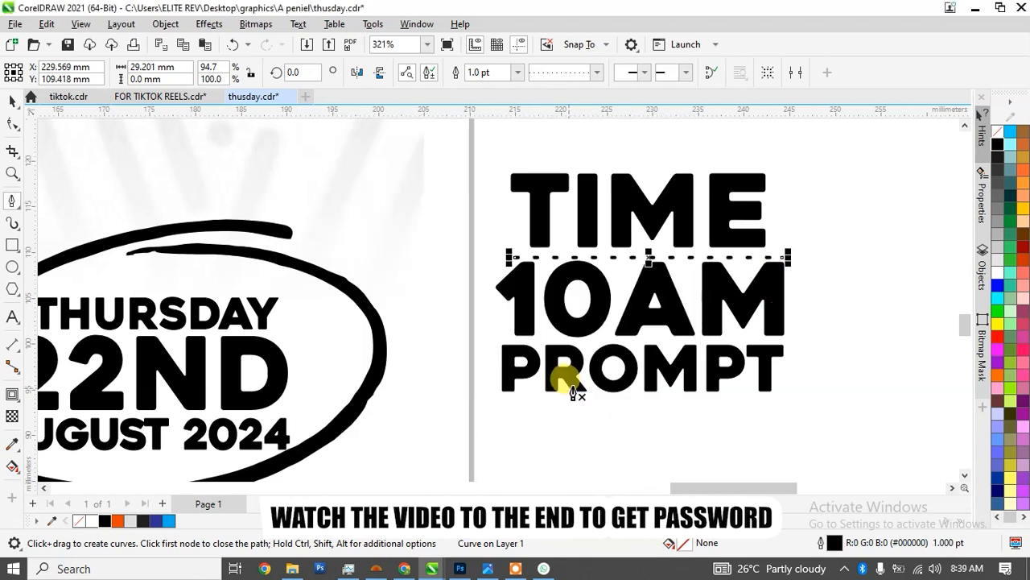
Step: Color the 10AM text and the dotted line's outline orange (#EB4600)
{"action": "scroll", "coordinate": [682, 342], "scroll_direction": "down", "scroll_amount": 3}
{"action": "left_click", "coordinate": [670, 319]}
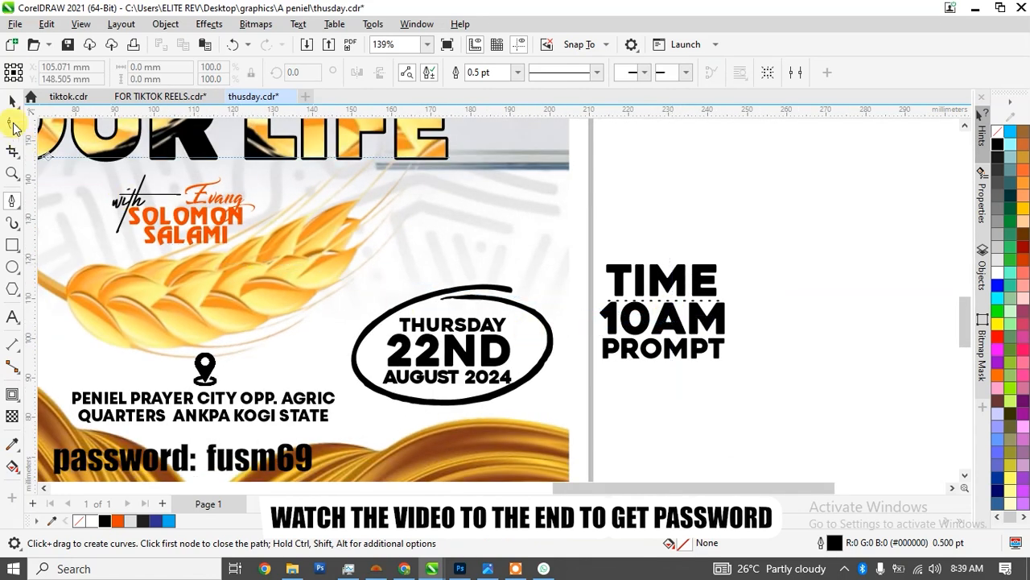
{"action": "left_click", "coordinate": [14, 103]}
{"action": "left_click", "coordinate": [672, 322]}
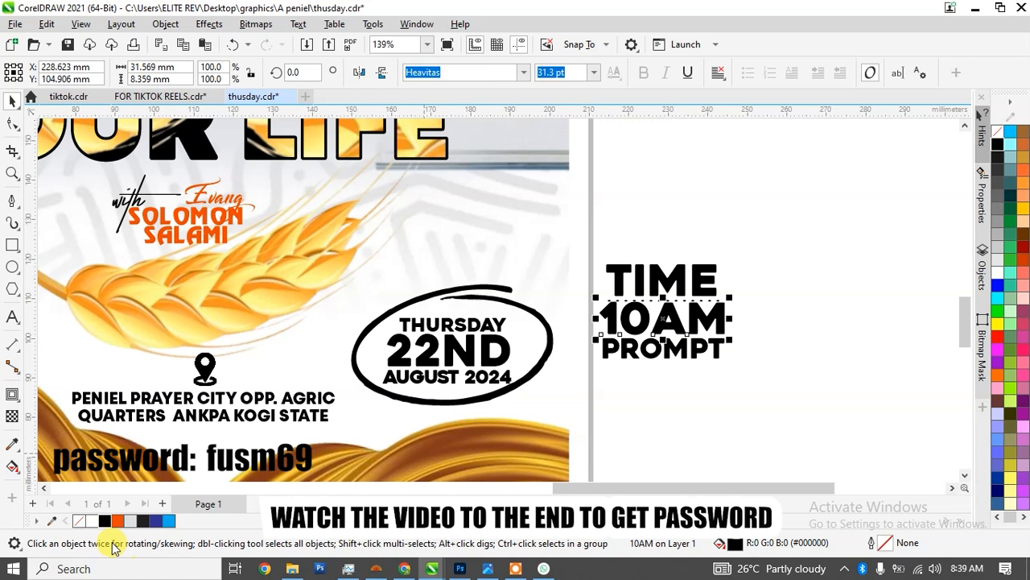
{"action": "left_click", "coordinate": [117, 521]}
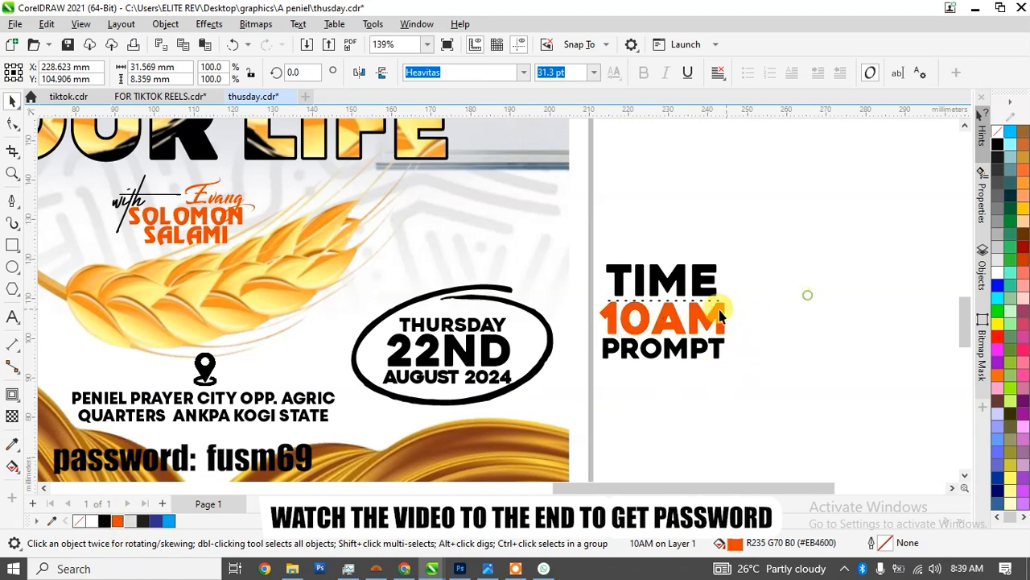
{"action": "left_click", "coordinate": [808, 295]}
{"action": "left_click", "coordinate": [710, 304]}
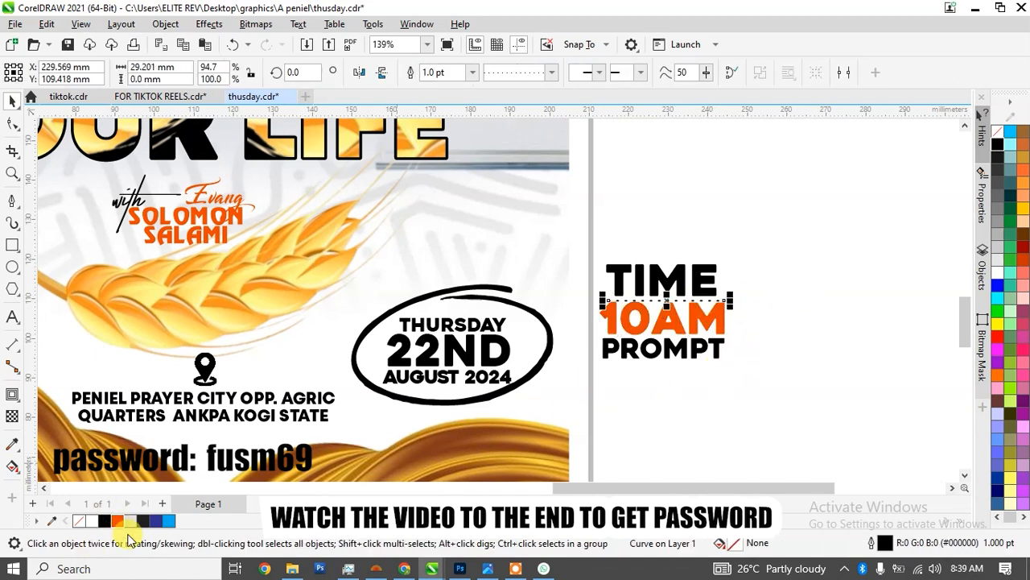
{"action": "right_click", "coordinate": [123, 523]}
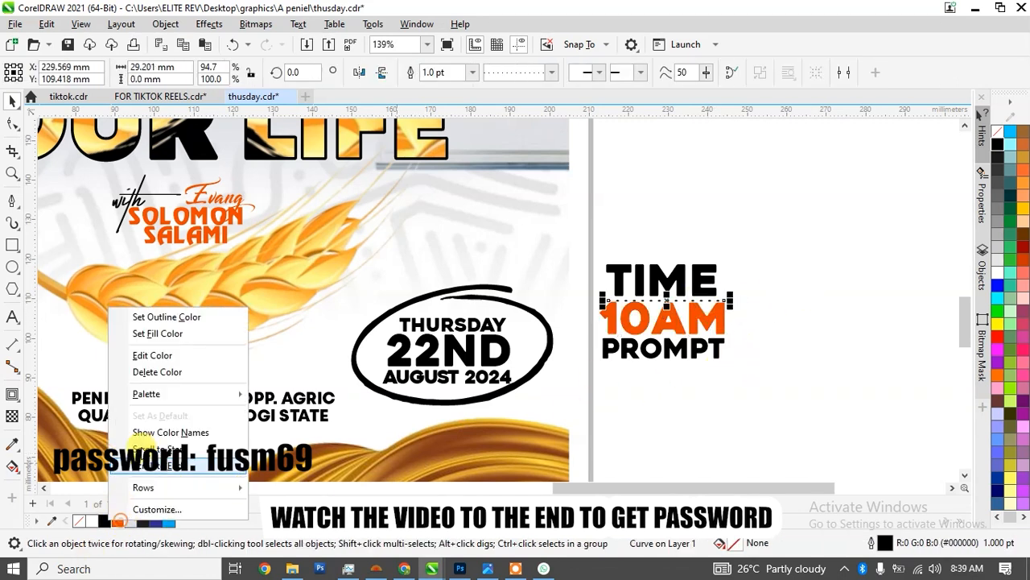
{"action": "left_click", "coordinate": [184, 316]}
Step: Nudge the dotted line 0.4 mm up and 0.4 mm to the right so it sits between TIME and 10AM
{"action": "scroll", "coordinate": [683, 258], "scroll_direction": "up", "scroll_amount": 5}
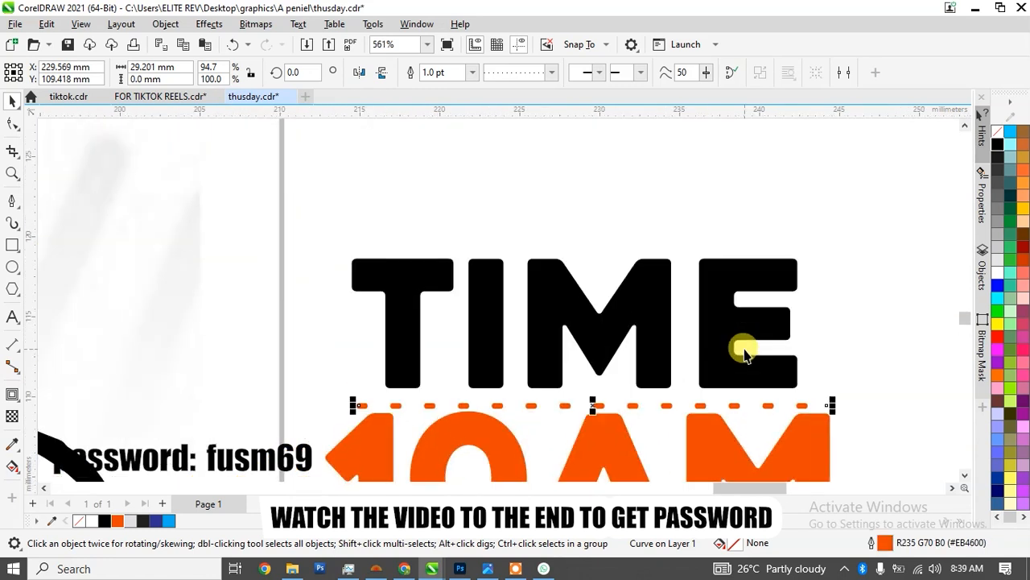
{"action": "key", "text": "Up"}
{"action": "key", "text": "Up"}
{"action": "key", "text": "Up"}
{"action": "key", "text": "Up"}
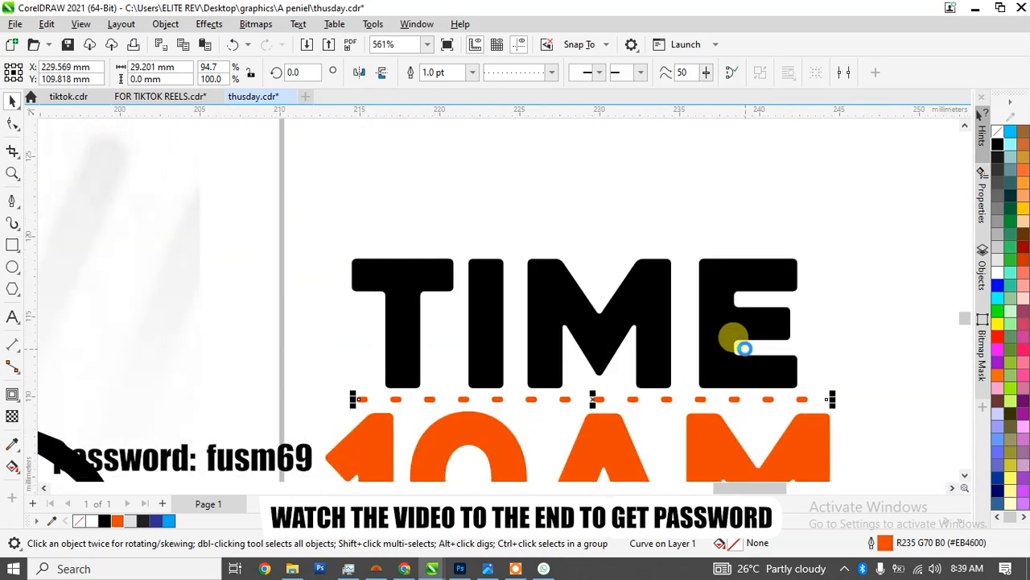
{"action": "key", "text": "Right"}
{"action": "key", "text": "Right"}
{"action": "key", "text": "Right"}
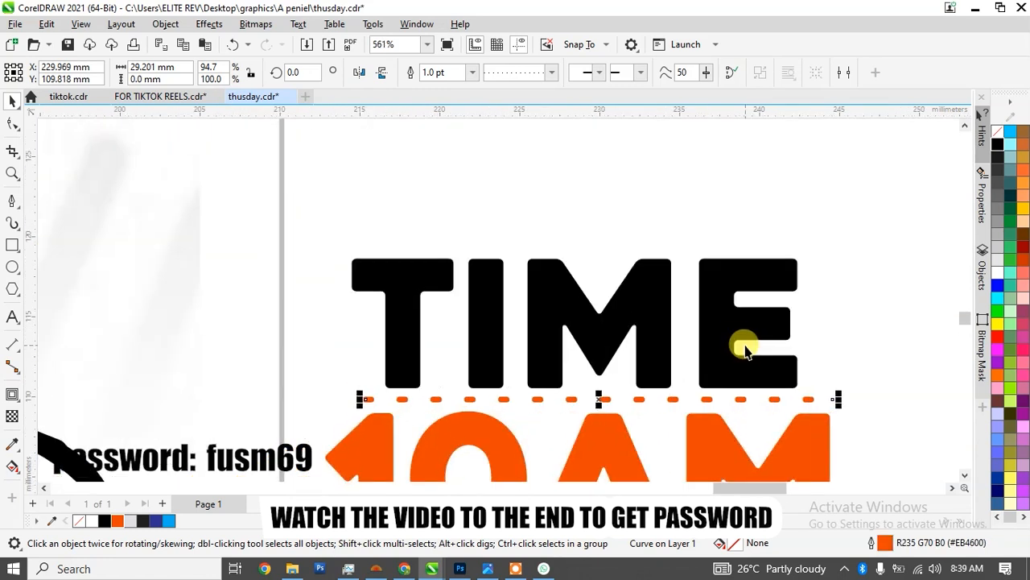
Step: Group the TIME, 10AM and PROMPT lines with the dotted line, and place the group above the date circle at about 19.8 mm wide
{"action": "scroll", "coordinate": [744, 350], "scroll_direction": "down", "scroll_amount": 5}
{"action": "left_click_drag", "start_coordinate": [828, 440], "coordinate": [658, 286]}
{"action": "left_click_drag", "start_coordinate": [768, 326], "coordinate": [775, 337]}
{"action": "key", "text": "ctrl+g"}
{"action": "left_click_drag", "start_coordinate": [731, 387], "coordinate": [569, 316]}
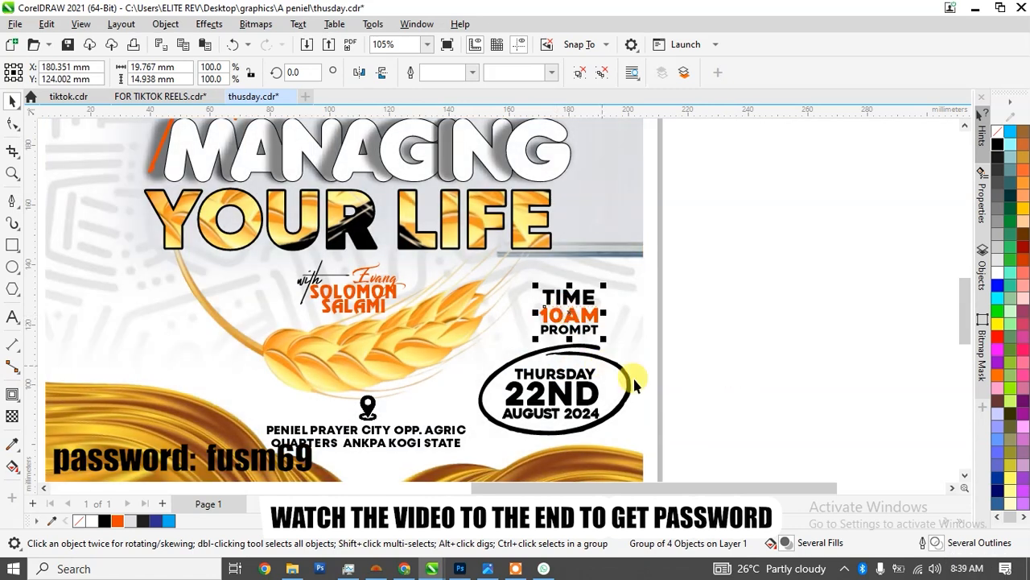
Step: Group the date circle with its three text lines and shift it slightly lower on the flyer
{"action": "left_click_drag", "start_coordinate": [720, 443], "coordinate": [455, 342]}
{"action": "key", "text": "ctrl+g"}
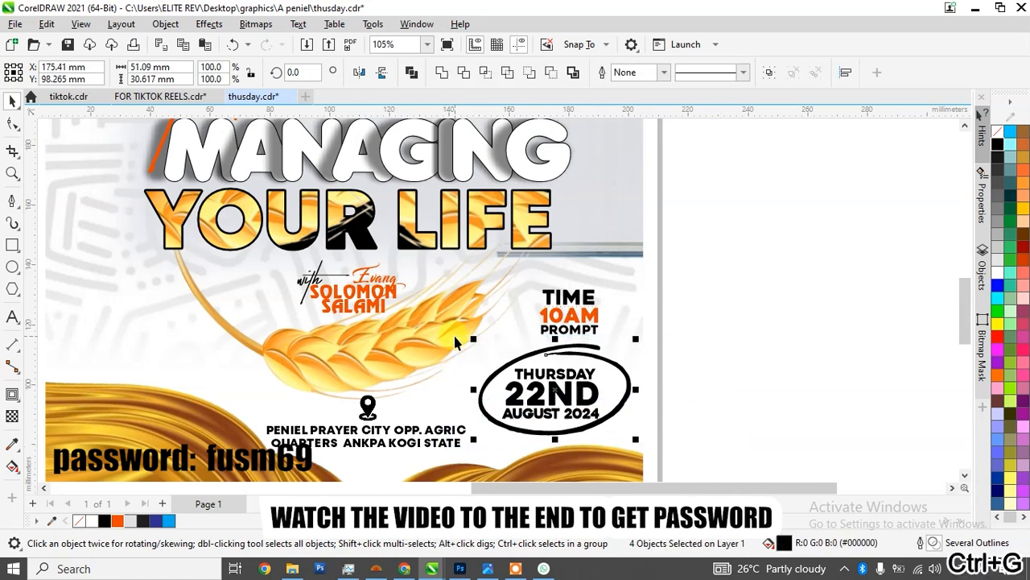
{"action": "left_click_drag", "start_coordinate": [568, 398], "coordinate": [571, 405]}
Step: Enlarge the TIME 10AM PROMPT group and fit it just above the date circle
{"action": "left_click", "coordinate": [579, 322]}
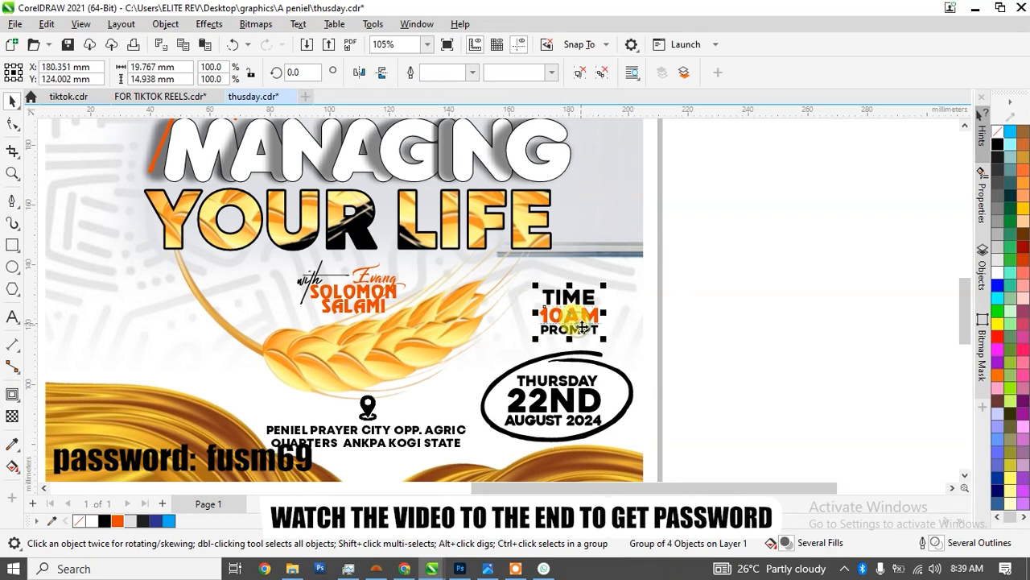
{"action": "left_click_drag", "start_coordinate": [605, 338], "coordinate": [572, 325]}
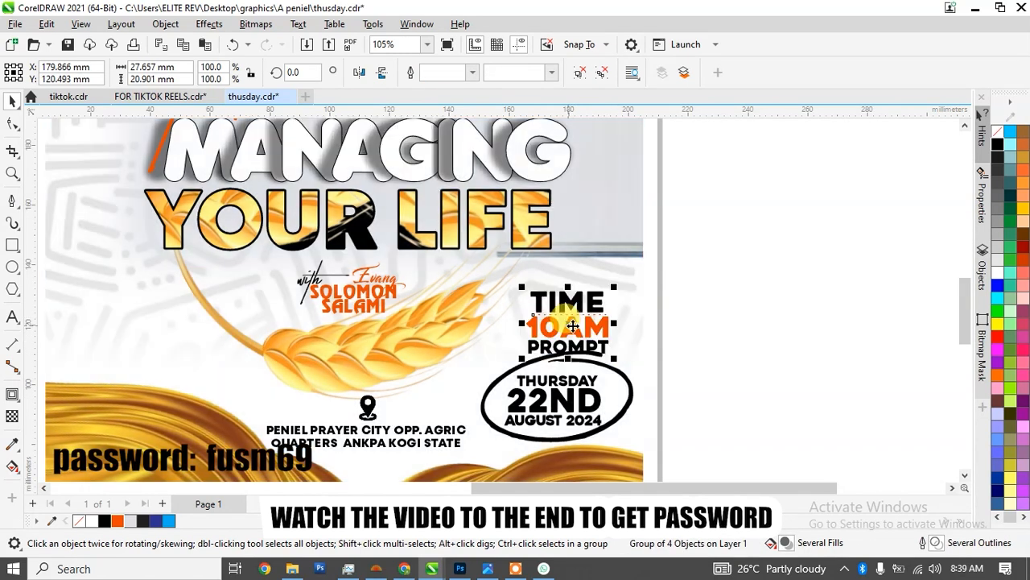
{"action": "scroll", "coordinate": [573, 325], "scroll_direction": "down", "scroll_amount": 2}
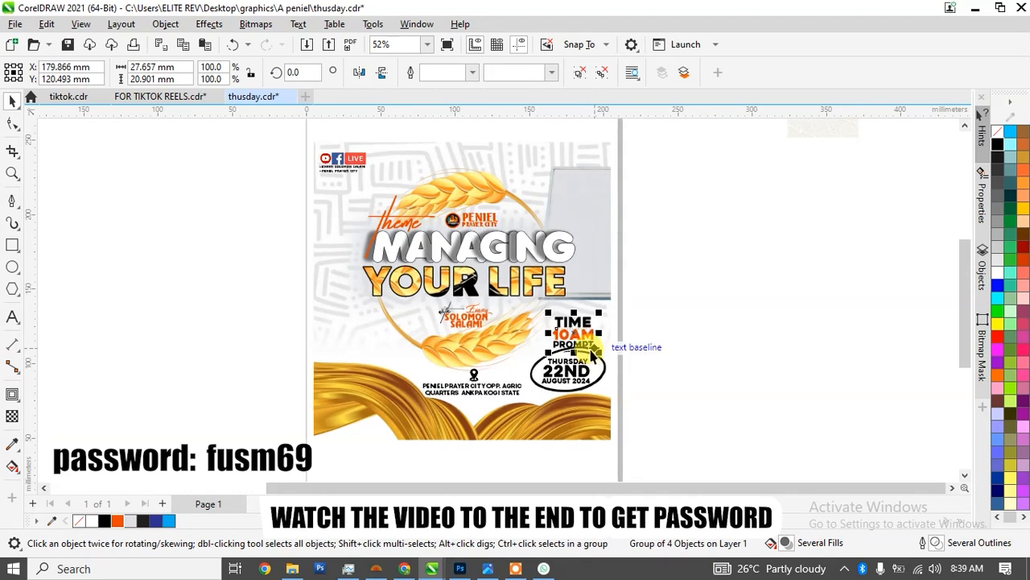
{"action": "left_click_drag", "start_coordinate": [593, 348], "coordinate": [575, 342]}
{"action": "left_click", "coordinate": [702, 372]}
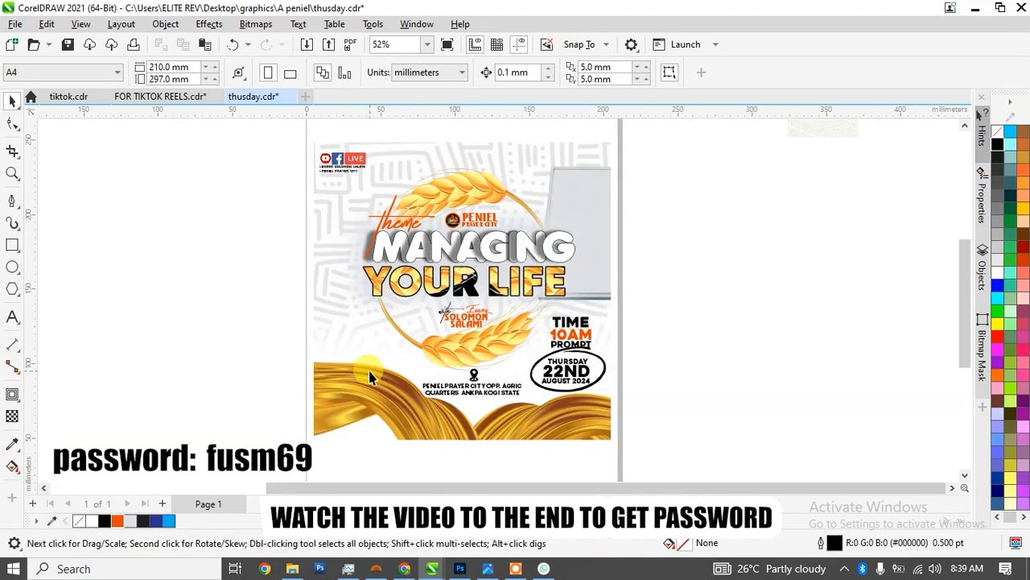
Step: Import PDFGallery_20240111_120049-2.png beside the flyer at about 110 by 138 mm and mirror it horizontally
{"action": "right_click", "coordinate": [204, 325]}
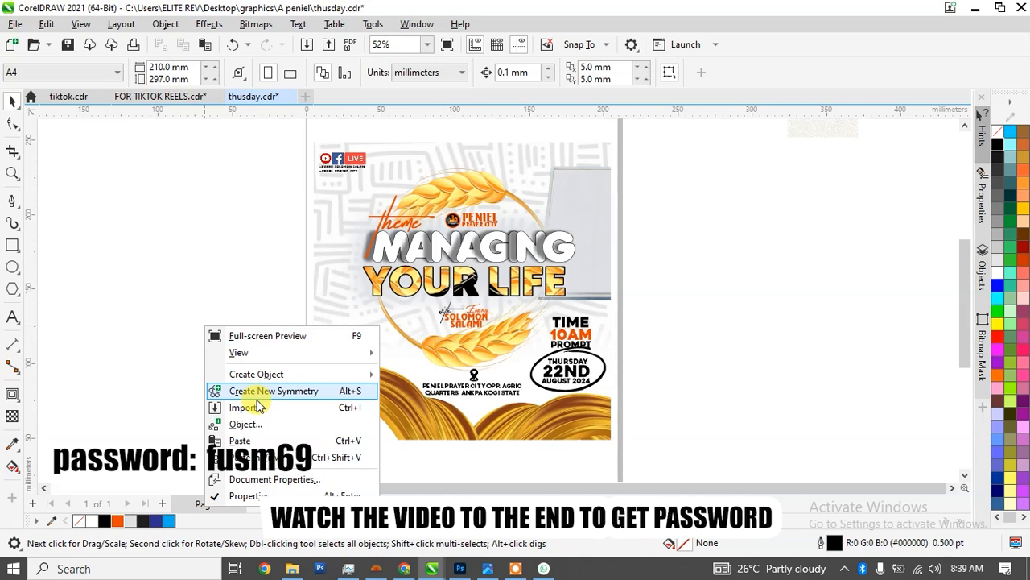
{"action": "left_click", "coordinate": [252, 405]}
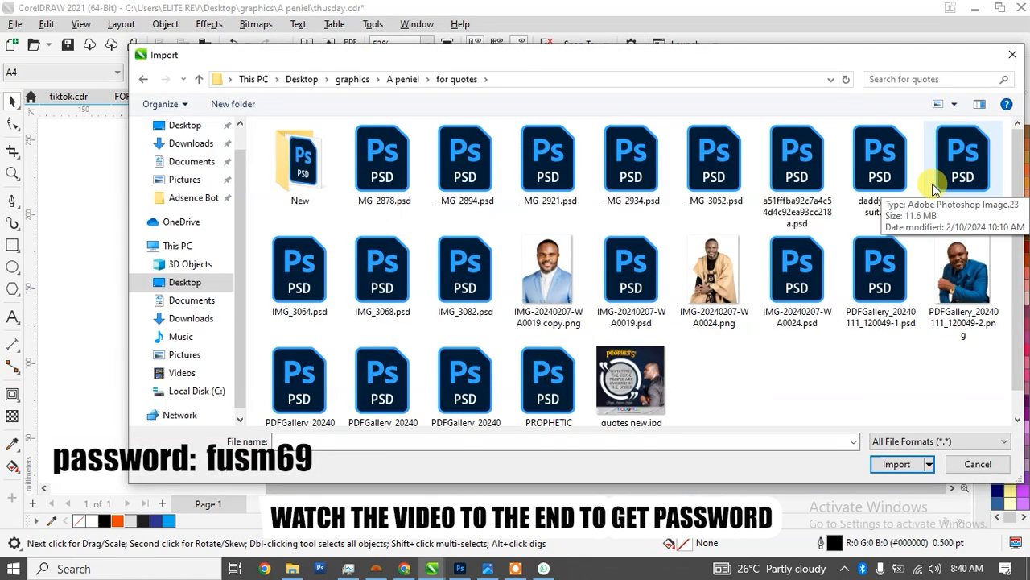
{"action": "left_click", "coordinate": [961, 278]}
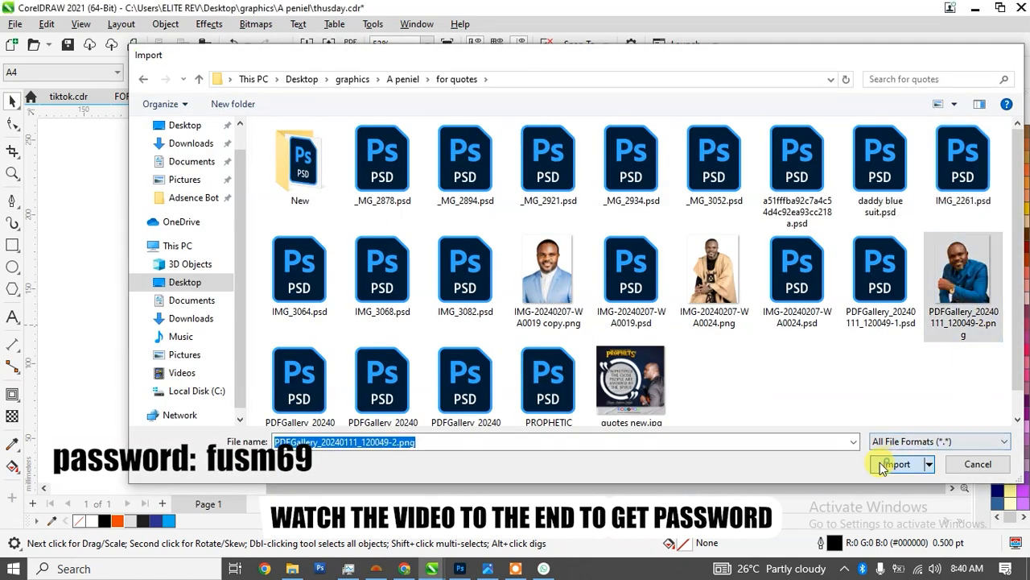
{"action": "left_click", "coordinate": [896, 464]}
{"action": "left_click_drag", "start_coordinate": [186, 231], "coordinate": [338, 418]}
{"action": "left_click", "coordinate": [359, 72]}
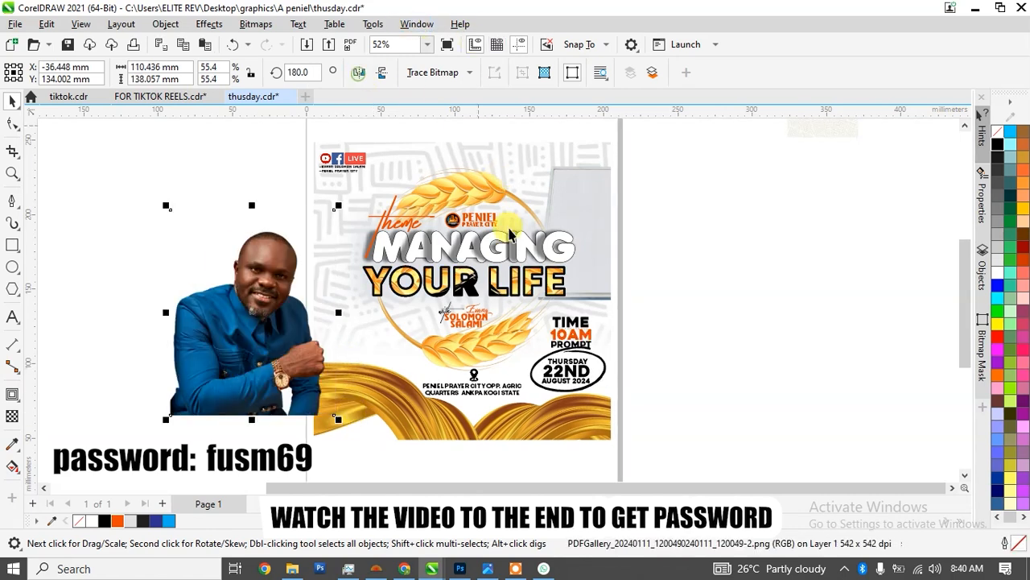
Step: Move the speaker photo onto the flyer's lower-left corner and scale it down to about 94 by 118 mm
{"action": "left_click_drag", "start_coordinate": [250, 361], "coordinate": [368, 394]}
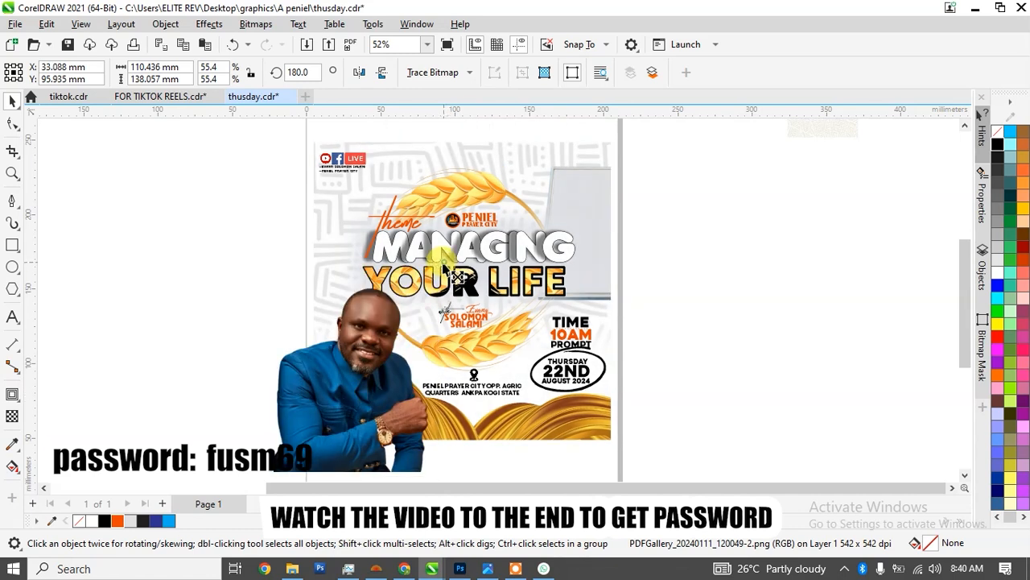
{"action": "left_click_drag", "start_coordinate": [442, 262], "coordinate": [434, 272]}
{"action": "left_click_drag", "start_coordinate": [372, 353], "coordinate": [368, 359]}
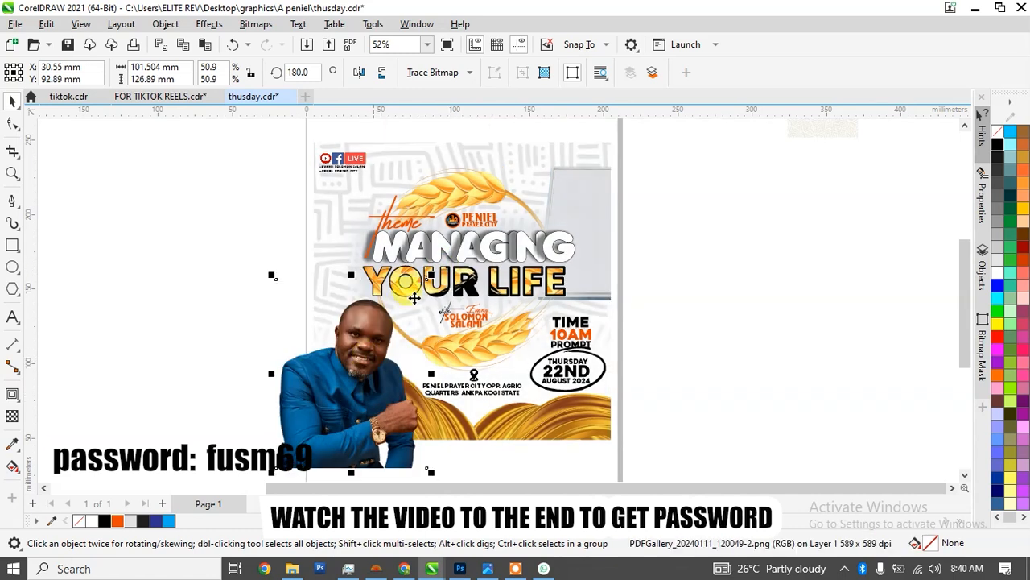
{"action": "left_click_drag", "start_coordinate": [431, 275], "coordinate": [427, 291]}
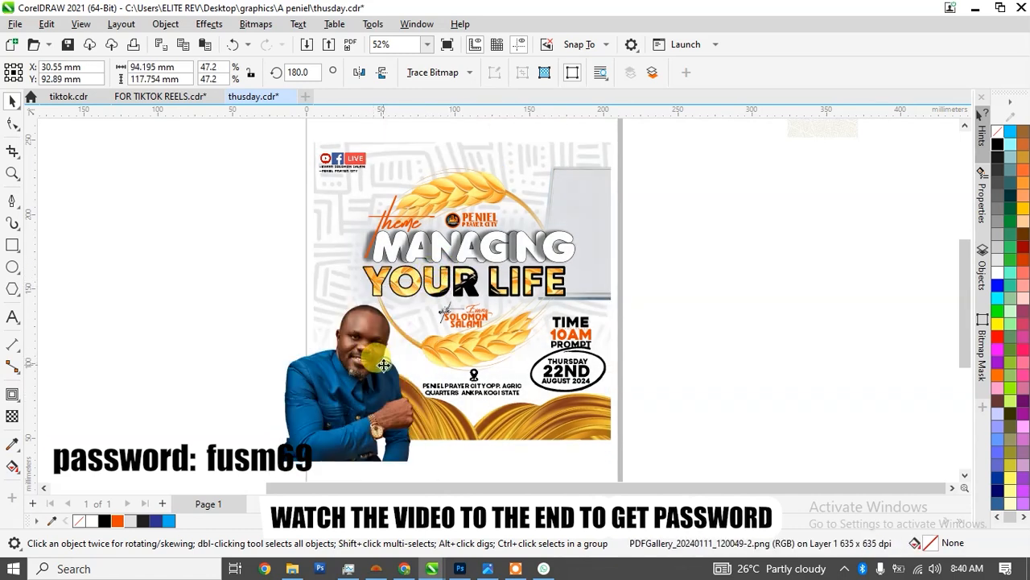
Step: PowerClip the speaker photo inside the flyer background and shift it slightly lower and left in the corner
{"action": "right_click", "coordinate": [348, 359]}
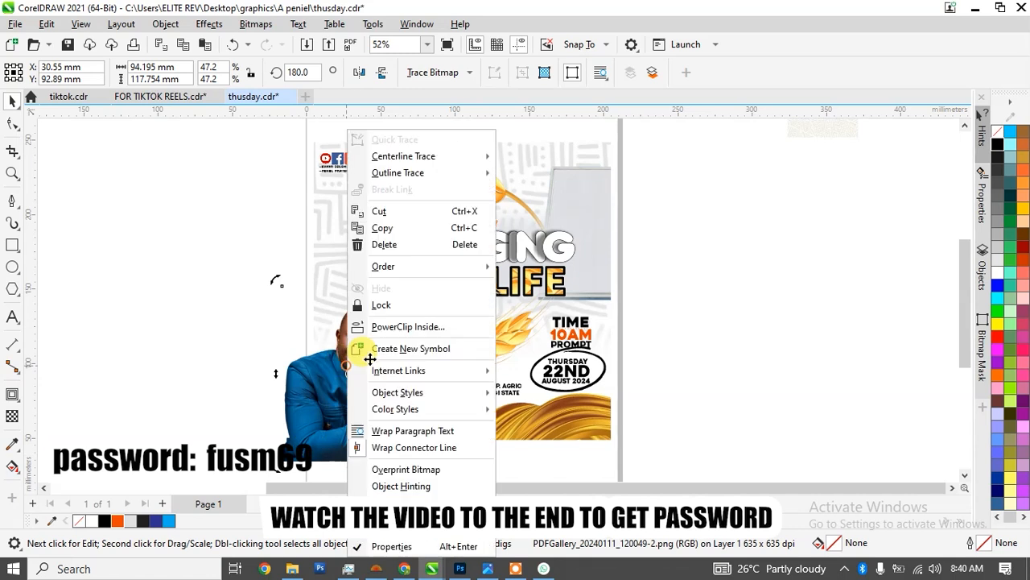
{"action": "left_click", "coordinate": [408, 327]}
{"action": "left_click", "coordinate": [434, 403]}
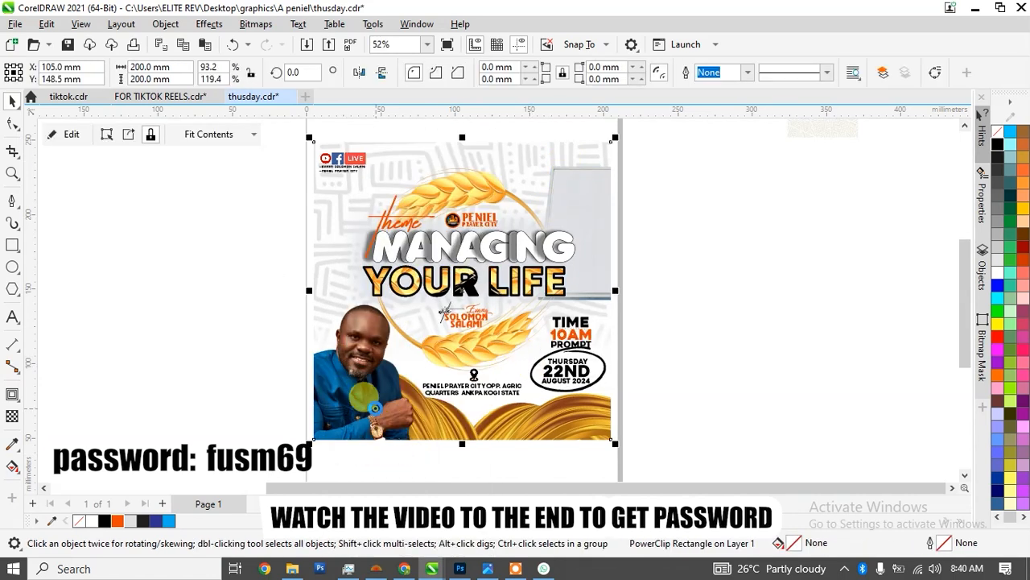
{"action": "double_click", "coordinate": [367, 380]}
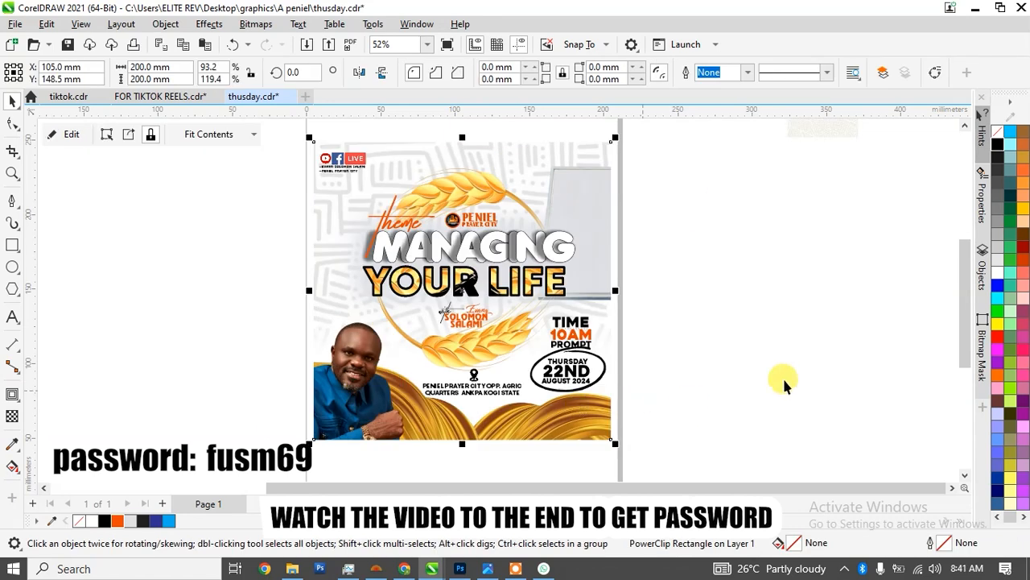
Step: Inside the background's PowerClip, move the signboard image up and left so its lower part fills the flyer's upper-right corner
{"action": "left_click_drag", "start_coordinate": [961, 328], "coordinate": [962, 302]}
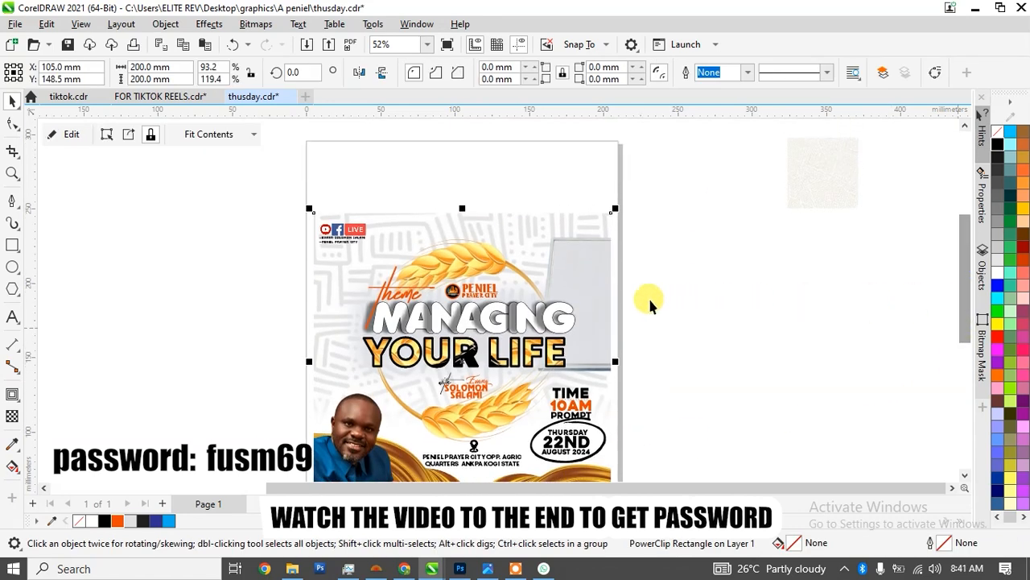
{"action": "double_click", "coordinate": [587, 270]}
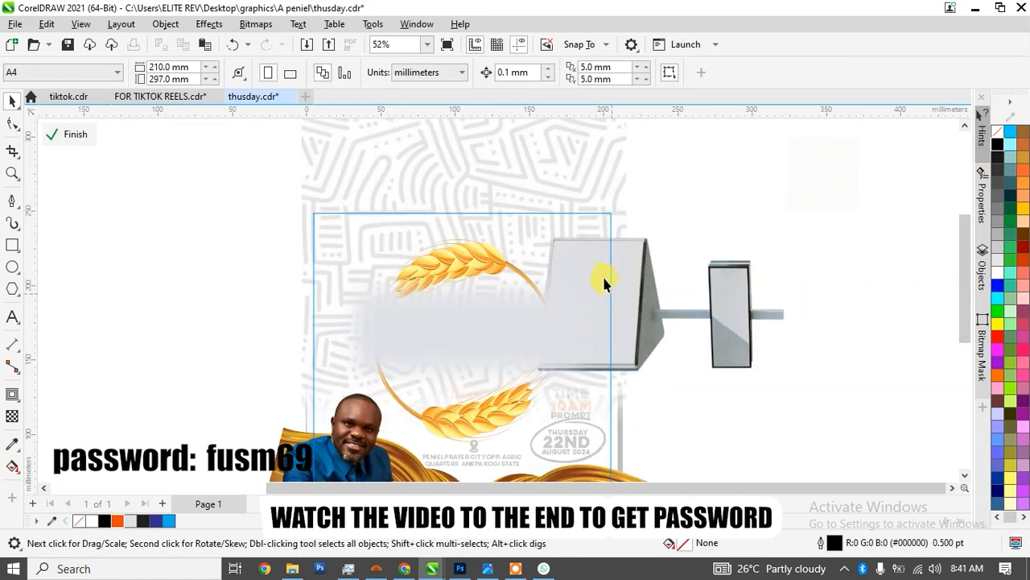
{"action": "left_click", "coordinate": [723, 309]}
{"action": "left_click_drag", "start_coordinate": [752, 322], "coordinate": [725, 223]}
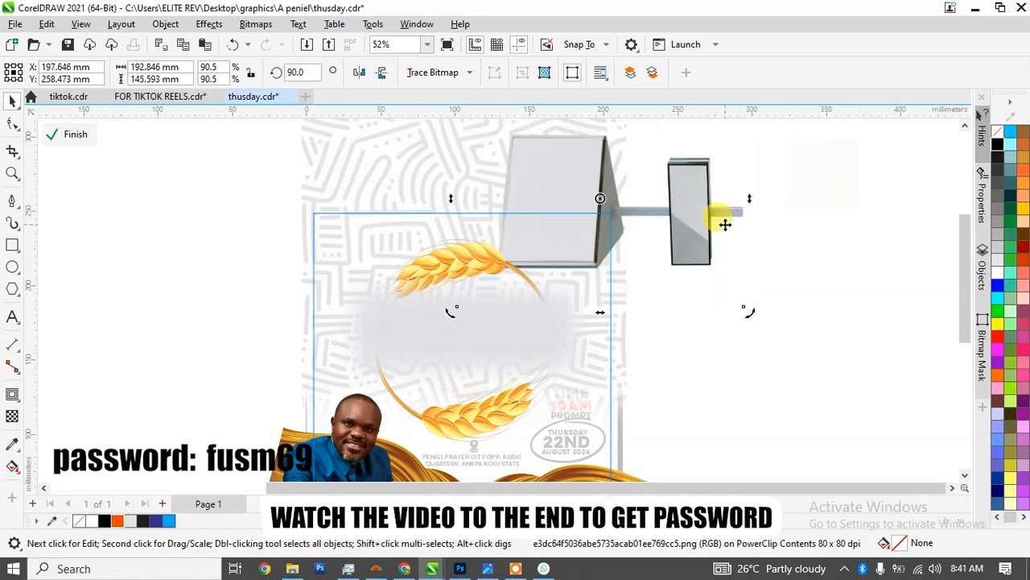
{"action": "left_click", "coordinate": [787, 285]}
Step: Add the two-line text THURSDAY / PROPHETIC CLINIC beside the flyer in Anja Eliane, enlarged to about 43 pt
{"action": "left_click", "coordinate": [12, 318]}
{"action": "left_click", "coordinate": [70, 309]}
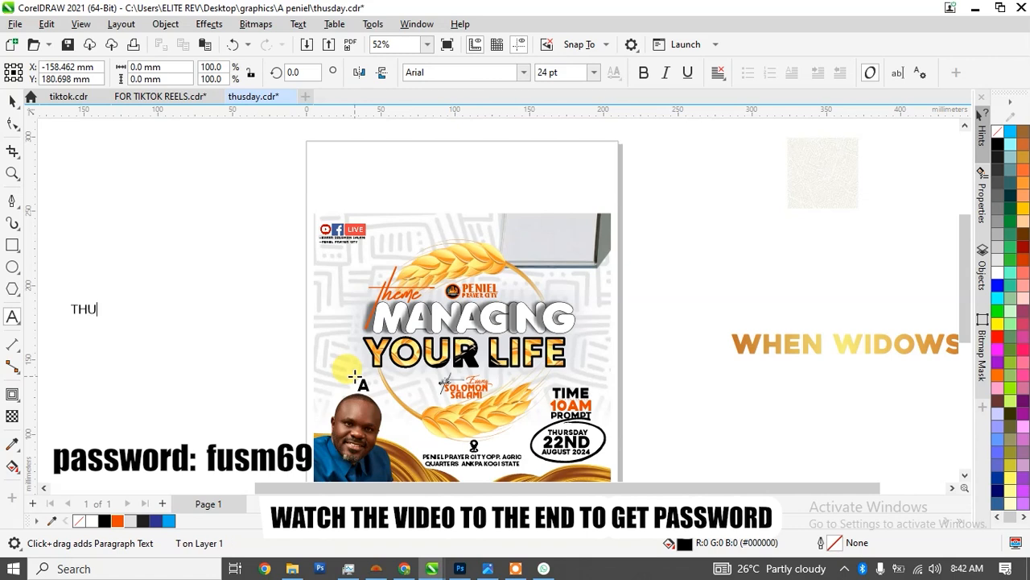
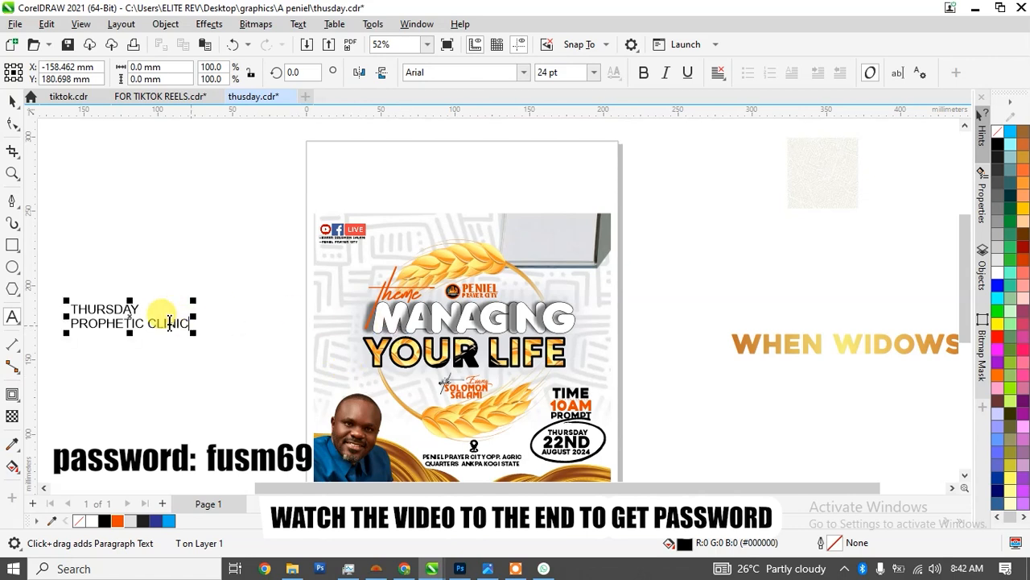
{"action": "left_click", "coordinate": [12, 101]}
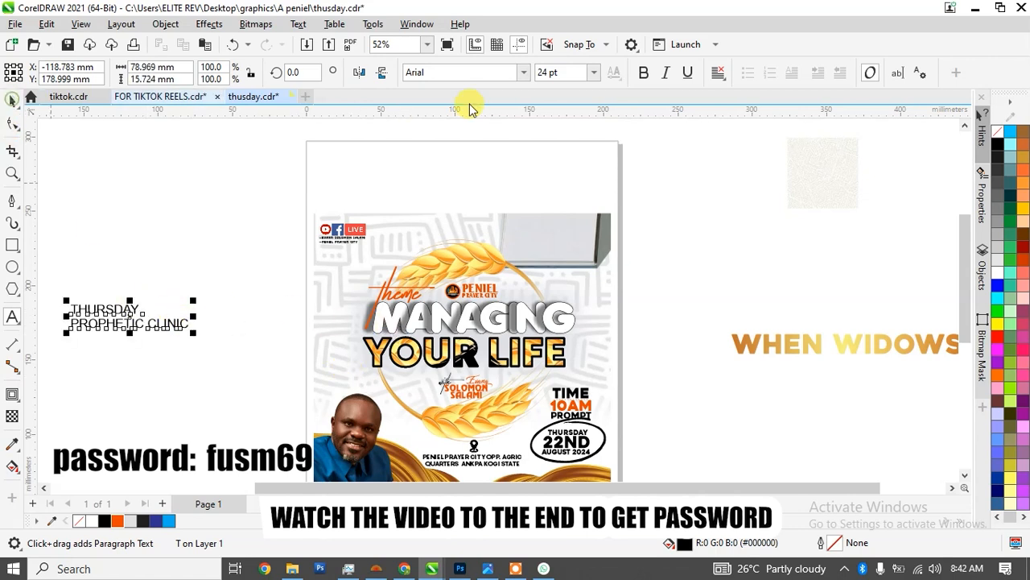
{"action": "left_click", "coordinate": [523, 74]}
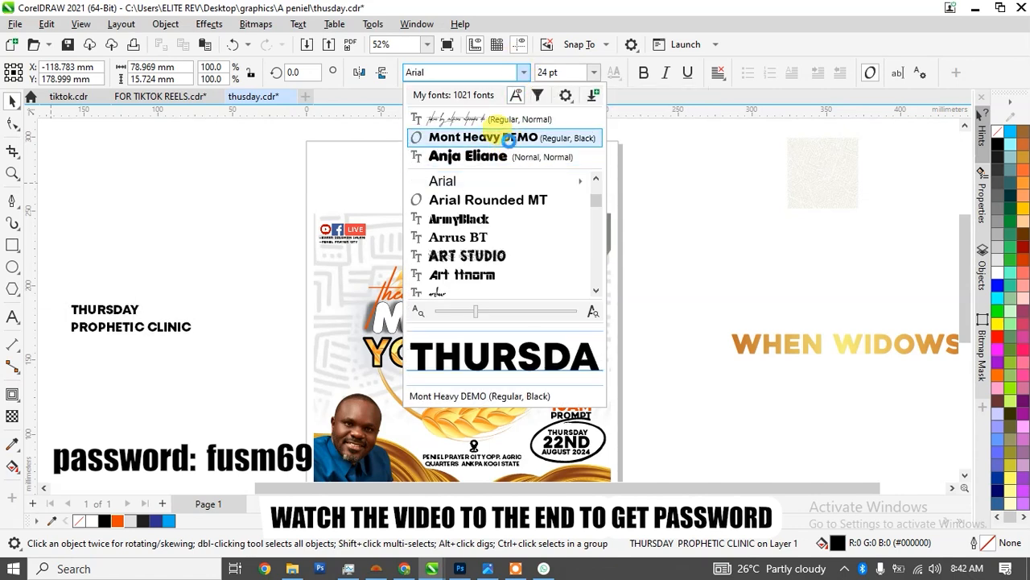
{"action": "key", "text": "Escape"}
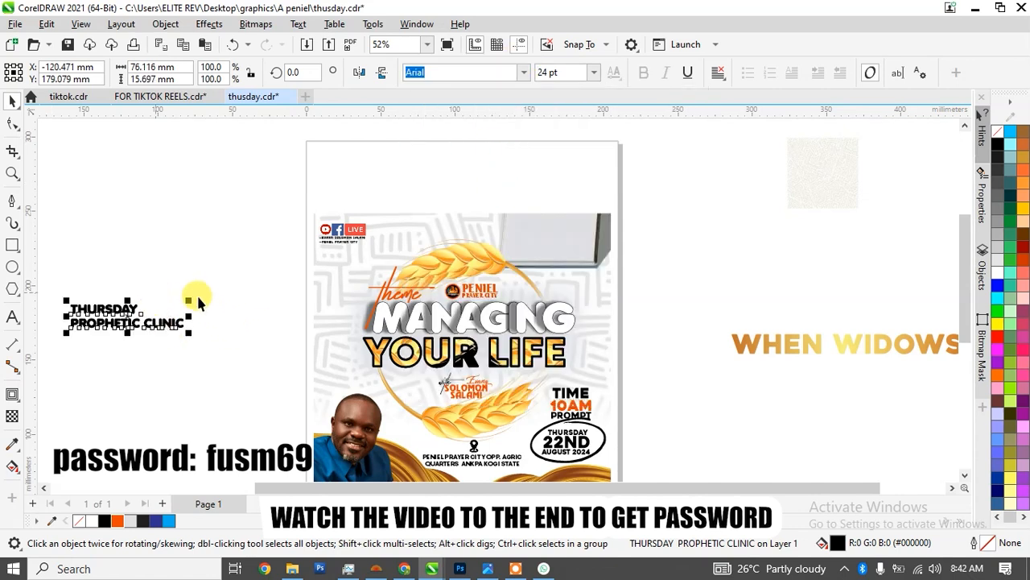
{"action": "left_click_drag", "start_coordinate": [187, 300], "coordinate": [274, 265]}
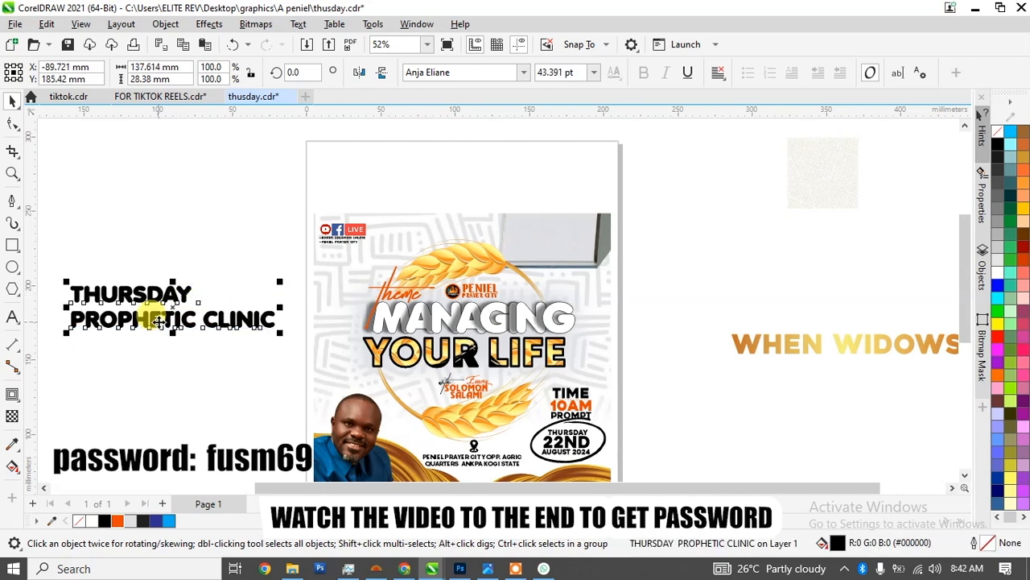
Step: Break the two text lines apart, enlarge THURSDAY to about 76 pt and set it close above PROPHETIC CLINIC
{"action": "key", "text": "ctrl+k"}
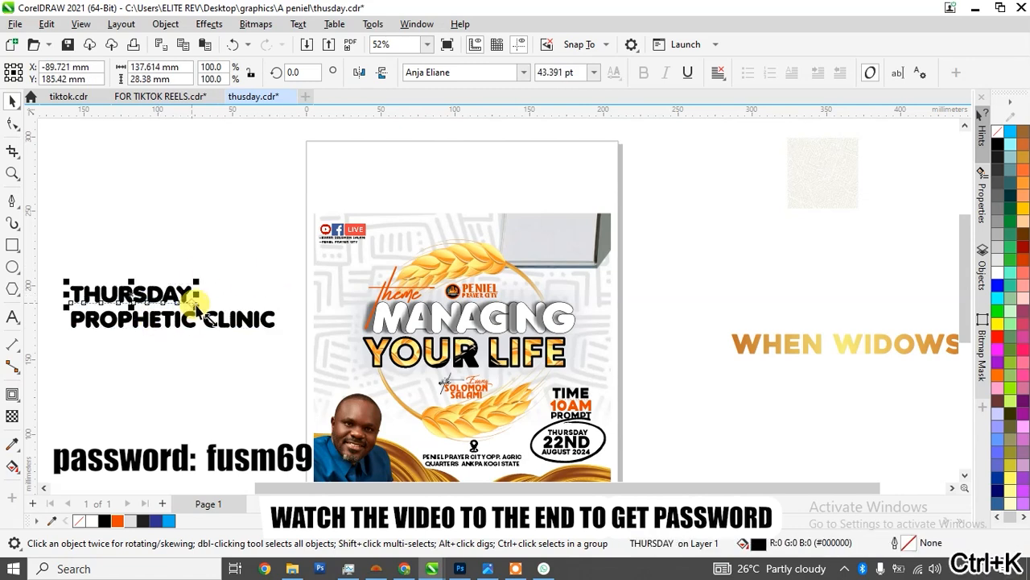
{"action": "left_click_drag", "start_coordinate": [198, 282], "coordinate": [287, 245]}
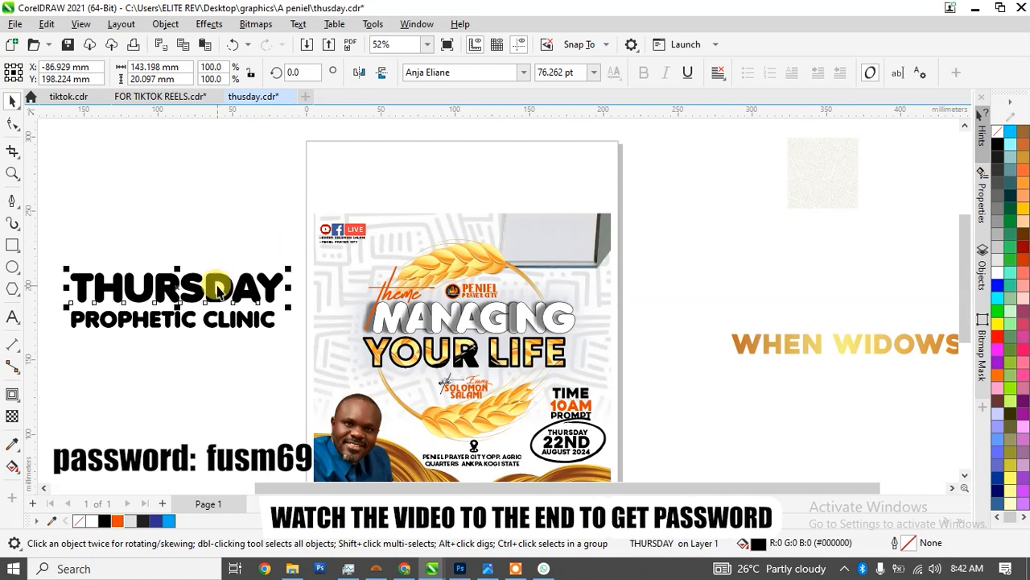
{"action": "left_click_drag", "start_coordinate": [216, 291], "coordinate": [217, 299]}
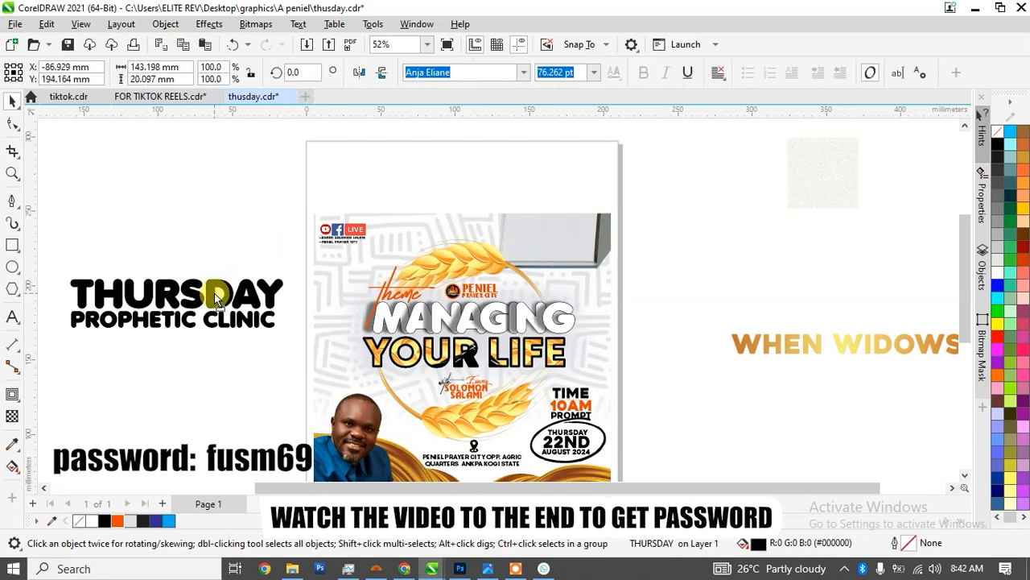
{"action": "left_click_drag", "start_coordinate": [41, 244], "coordinate": [300, 364]}
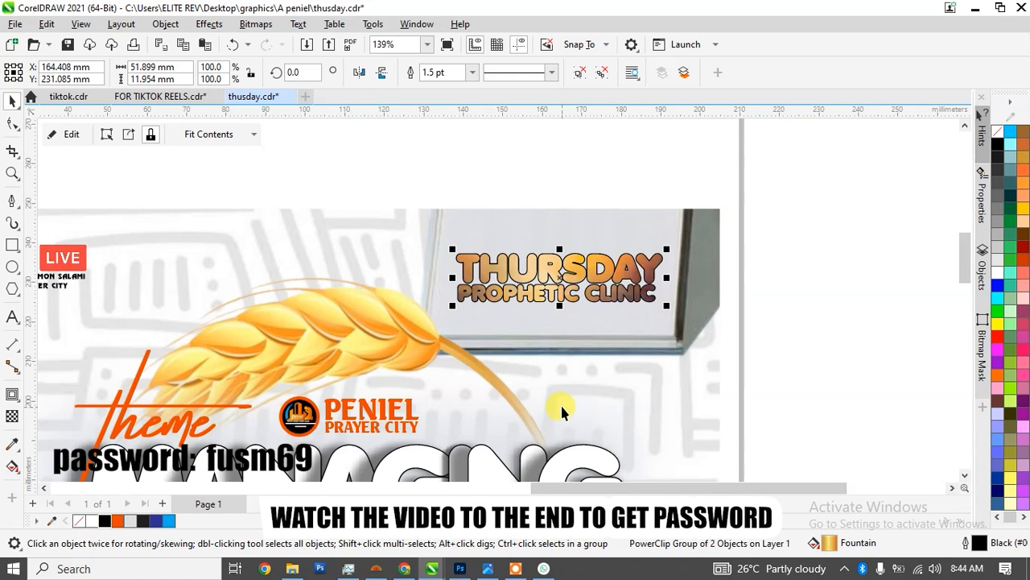
Step: Place the blurred purple image inside the THURSDAY PROPHETIC CLINIC lettering as a PowerClip
{"action": "scroll", "coordinate": [625, 348], "scroll_direction": "down", "scroll_amount": 5}
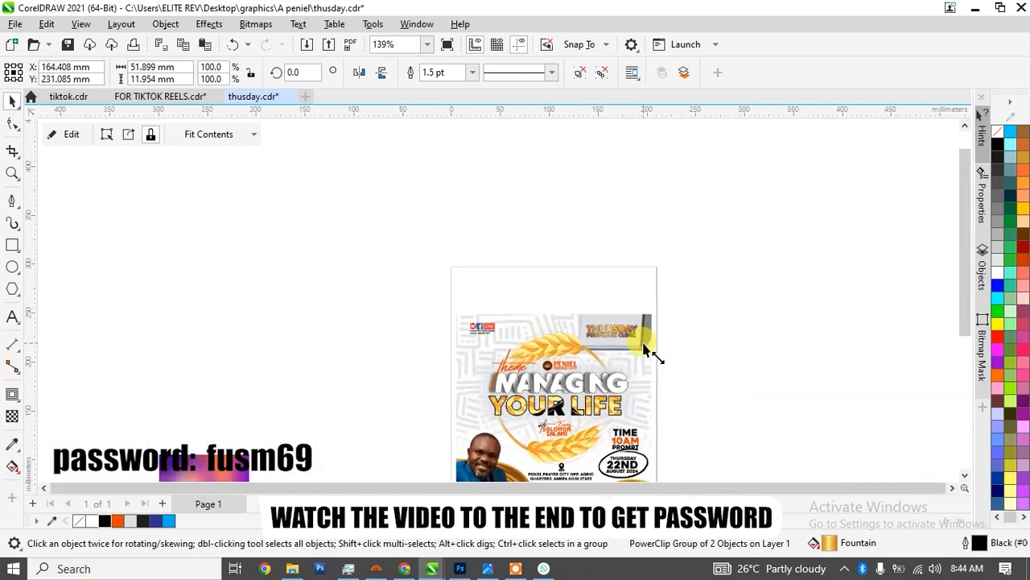
{"action": "left_click_drag", "start_coordinate": [243, 478], "coordinate": [316, 335]}
{"action": "left_click_drag", "start_coordinate": [272, 370], "coordinate": [648, 337]}
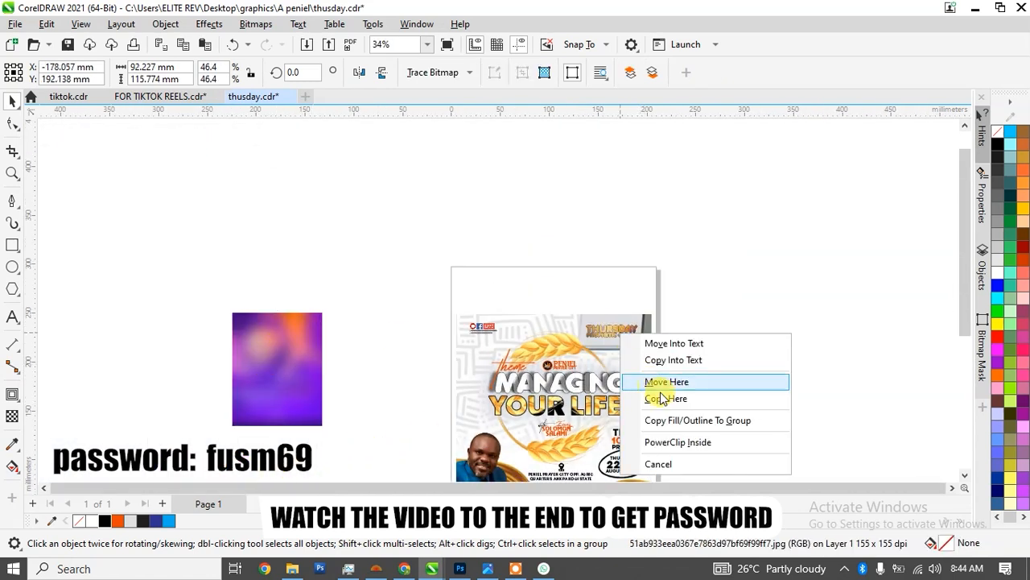
{"action": "left_click", "coordinate": [689, 442]}
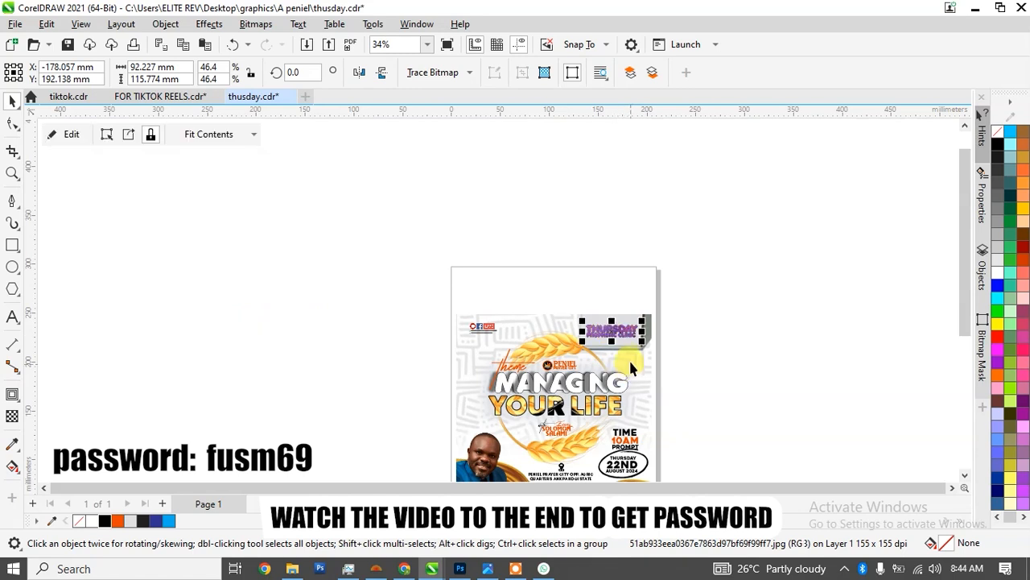
Step: Resize and reposition the purple image inside the lettering's PowerClip so its orange and purple tones cover both lines
{"action": "scroll", "coordinate": [631, 330], "scroll_direction": "up", "scroll_amount": 4}
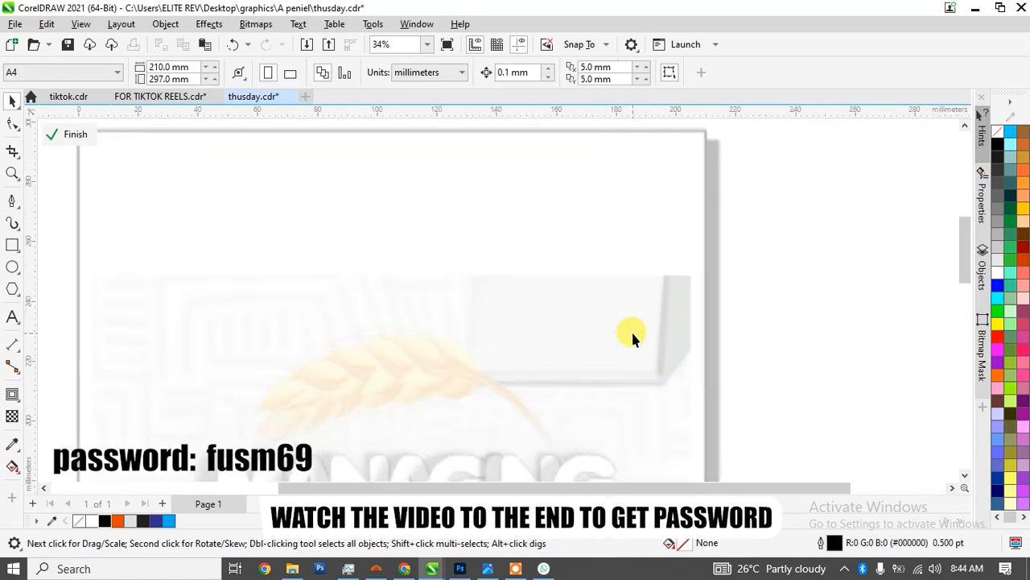
{"action": "scroll", "coordinate": [661, 332], "scroll_direction": "down", "scroll_amount": 1}
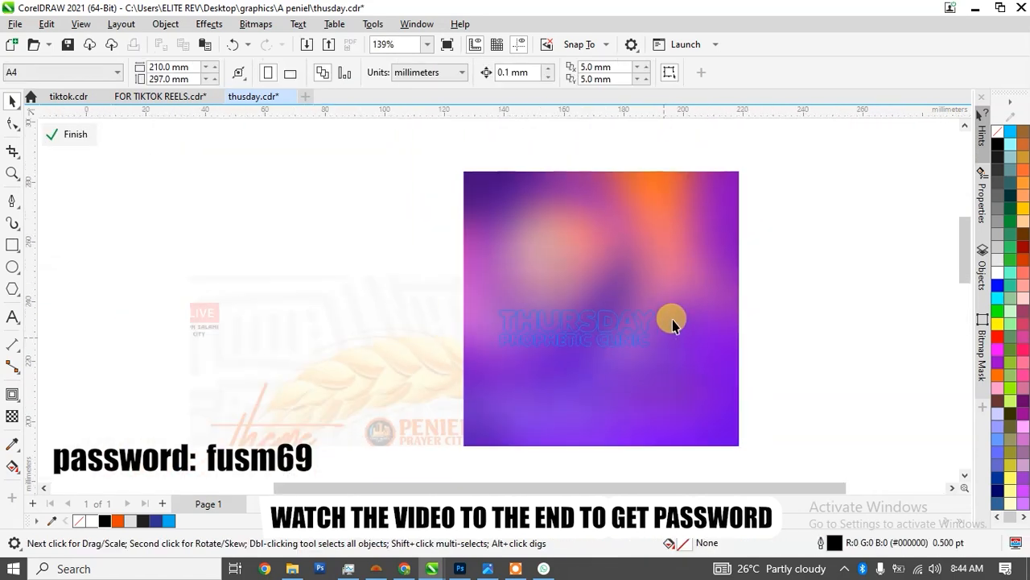
{"action": "left_click", "coordinate": [741, 160]}
{"action": "left_click_drag", "start_coordinate": [742, 161], "coordinate": [673, 240]}
{"action": "left_click_drag", "start_coordinate": [632, 357], "coordinate": [614, 368]}
{"action": "left_click_drag", "start_coordinate": [647, 297], "coordinate": [690, 262]}
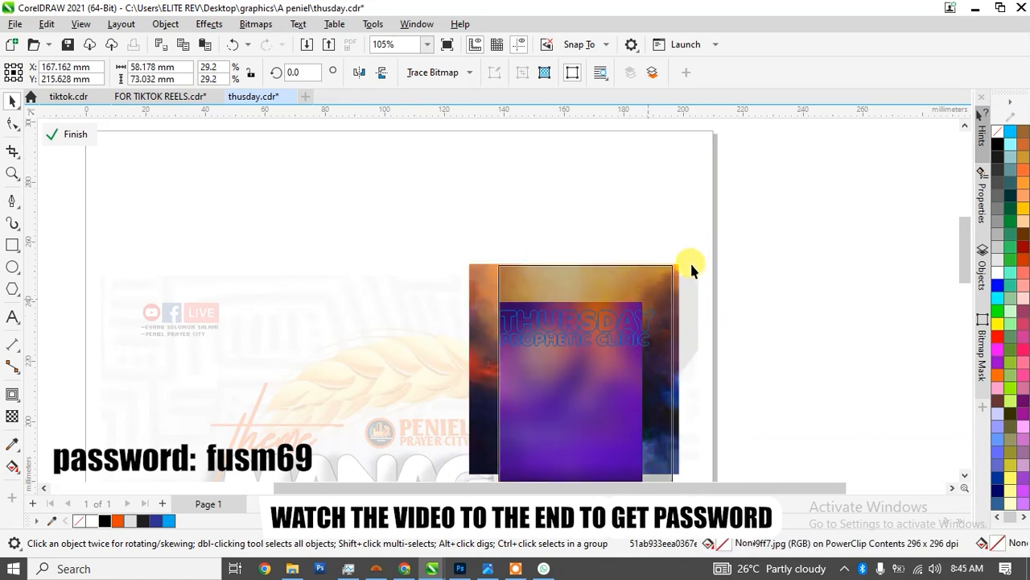
{"action": "left_click_drag", "start_coordinate": [621, 392], "coordinate": [629, 421]}
{"action": "left_click", "coordinate": [760, 339], "text": "ctrl"}
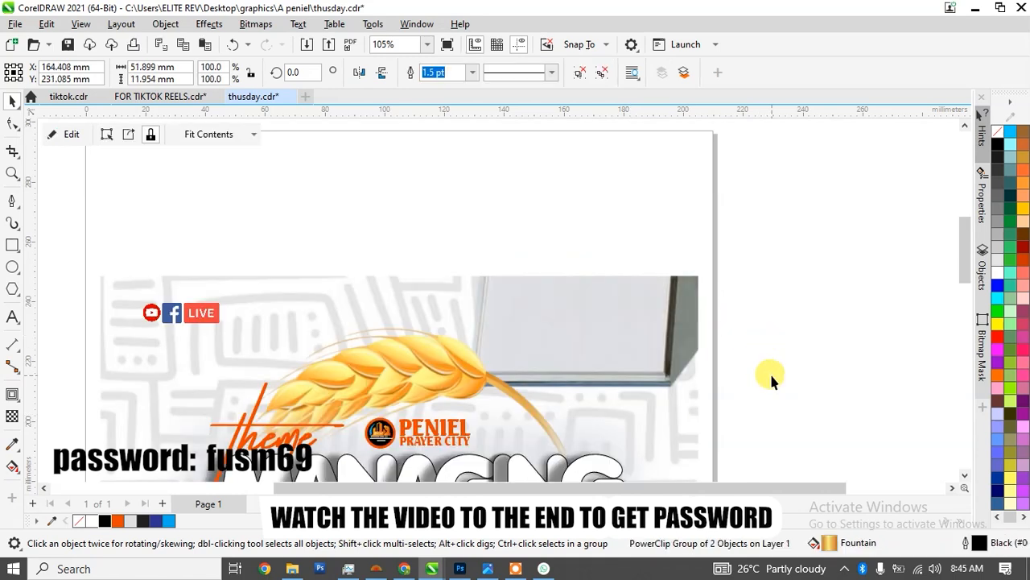
Step: Review the complete flyer layout with nothing selected, both closely and as a whole page
{"action": "scroll", "coordinate": [769, 371], "scroll_direction": "down", "scroll_amount": 4}
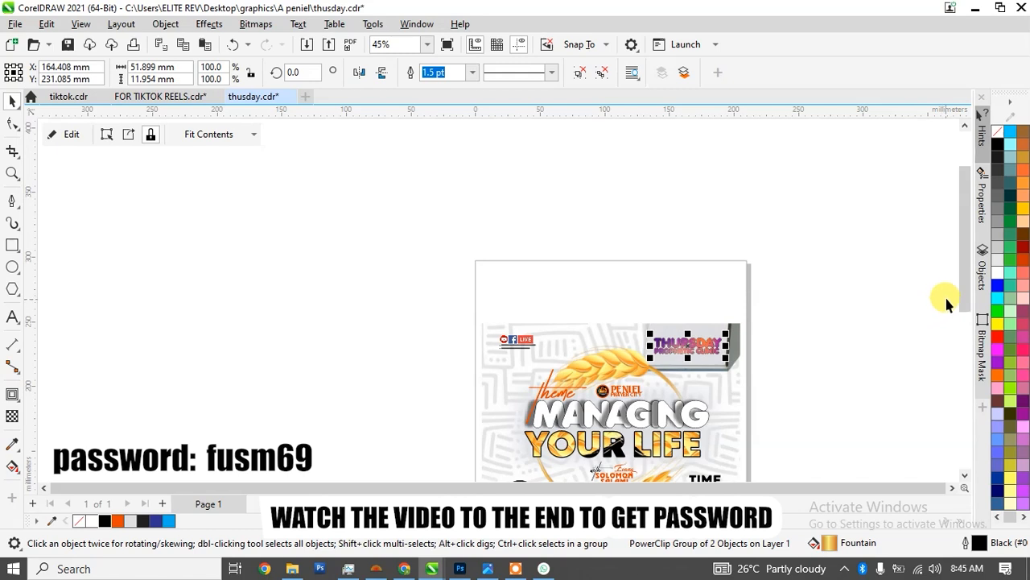
{"action": "left_click_drag", "start_coordinate": [963, 277], "coordinate": [961, 341]}
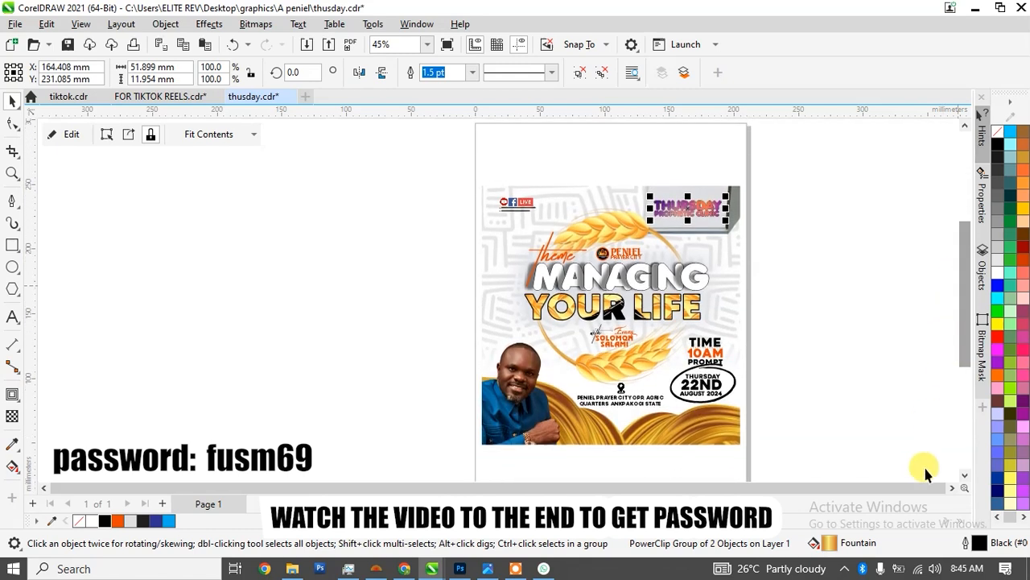
{"action": "left_click", "coordinate": [951, 487]}
{"action": "left_click", "coordinate": [952, 487]}
{"action": "left_click", "coordinate": [722, 392]}
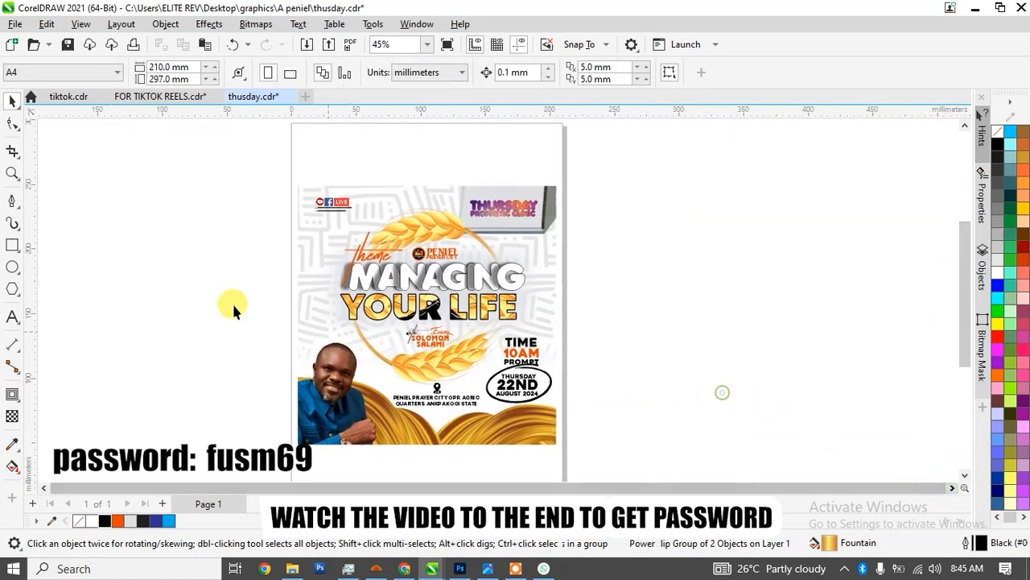
{"action": "left_click", "coordinate": [150, 296]}
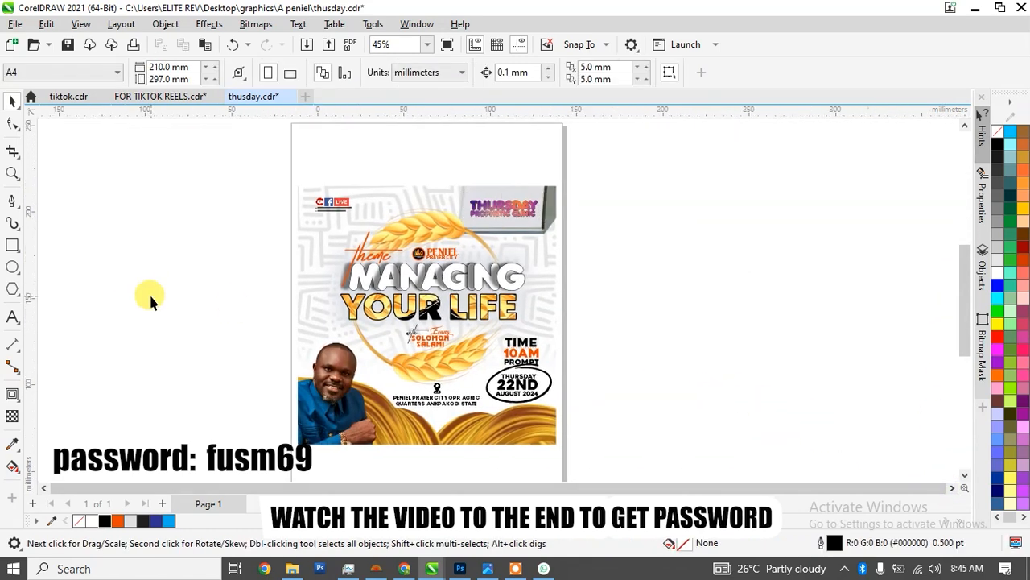
{"action": "scroll", "coordinate": [149, 292], "scroll_direction": "up", "scroll_amount": 1}
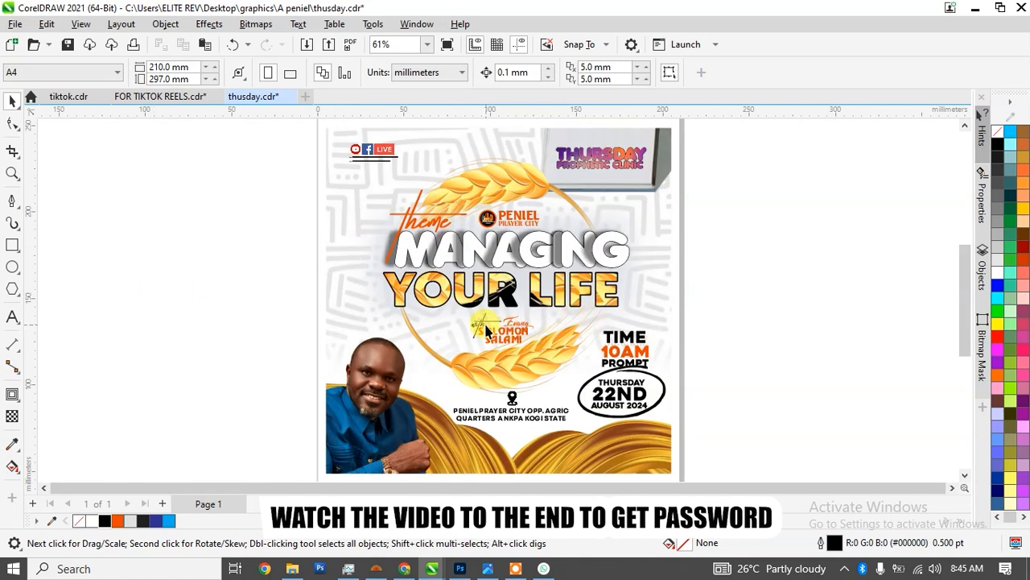
{"action": "scroll", "coordinate": [486, 330], "scroll_direction": "down", "scroll_amount": 2}
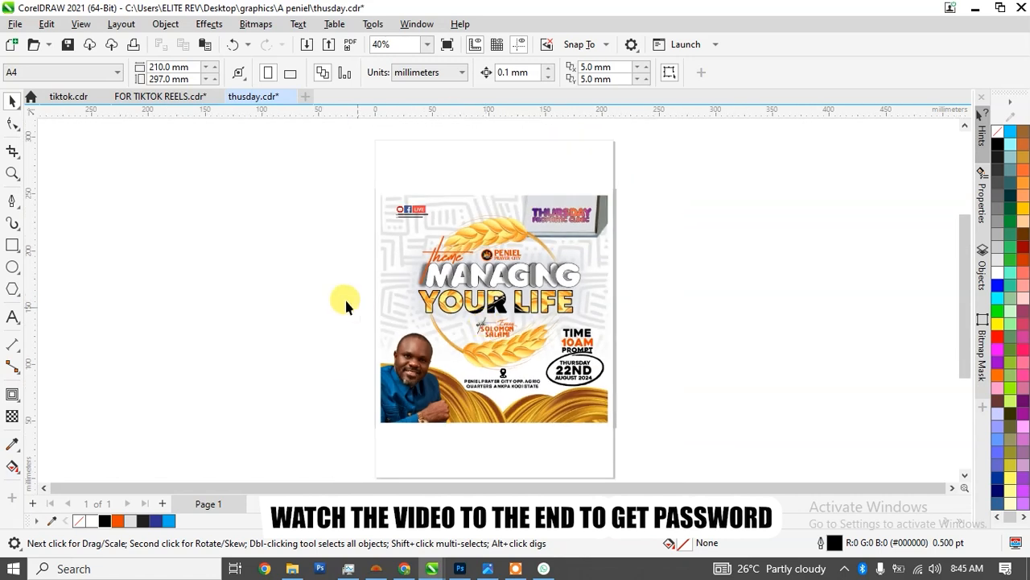
Step: Export all the flyer's objects, selected only, as thusday.jpg in RGB Color (24-bit) at highest quality, 100%
{"action": "left_click_drag", "start_coordinate": [613, 352], "coordinate": [682, 437]}
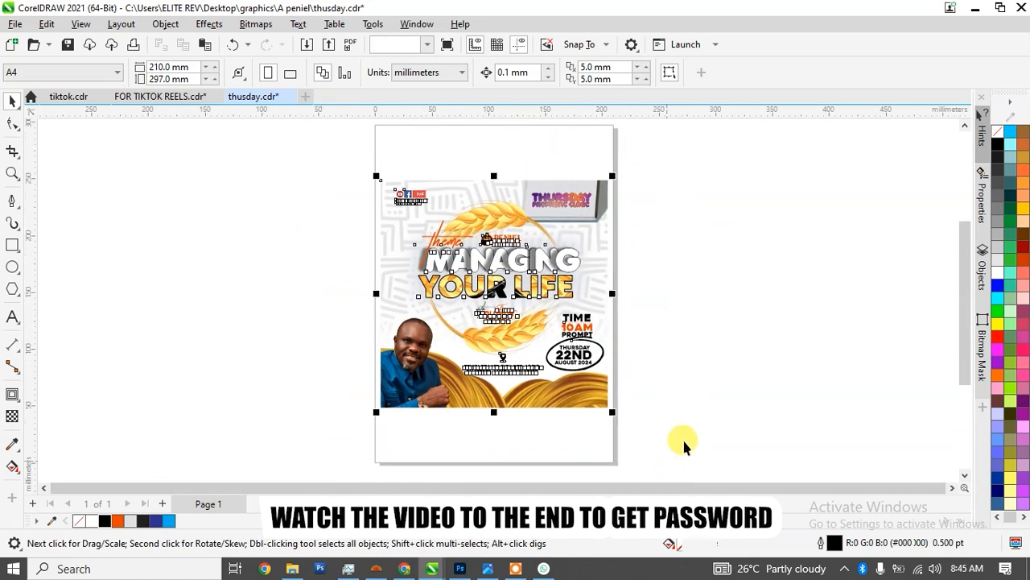
{"action": "key", "text": "ctrl+e"}
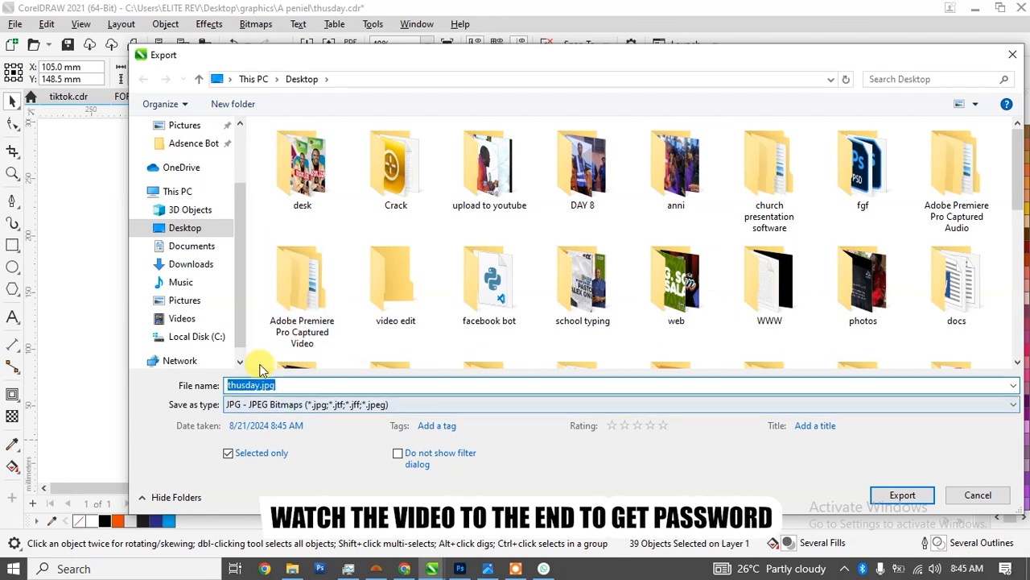
{"action": "left_click", "coordinate": [903, 496]}
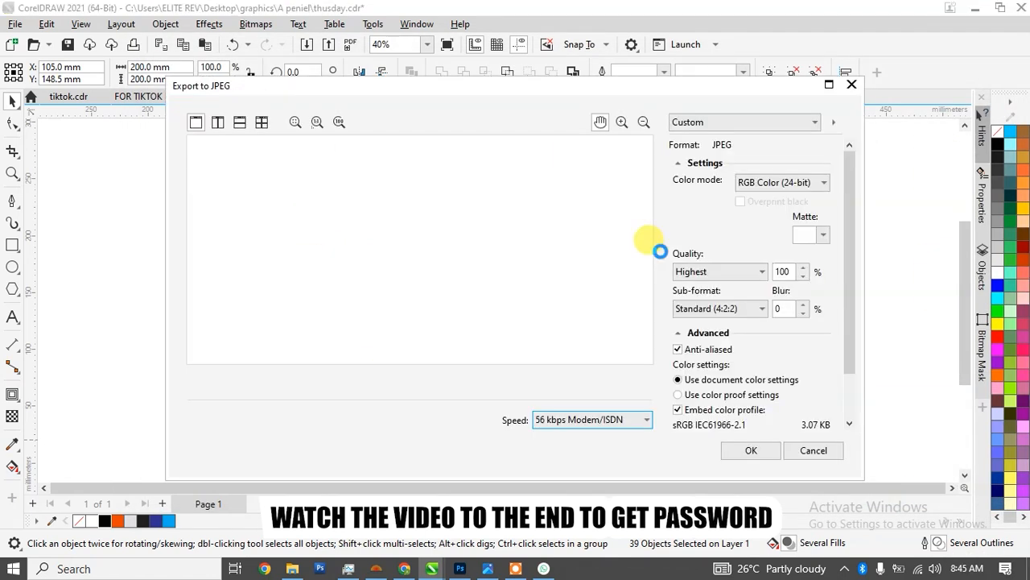
{"action": "left_click", "coordinate": [786, 184]}
{"action": "left_click", "coordinate": [786, 184]}
{"action": "left_click", "coordinate": [782, 183]}
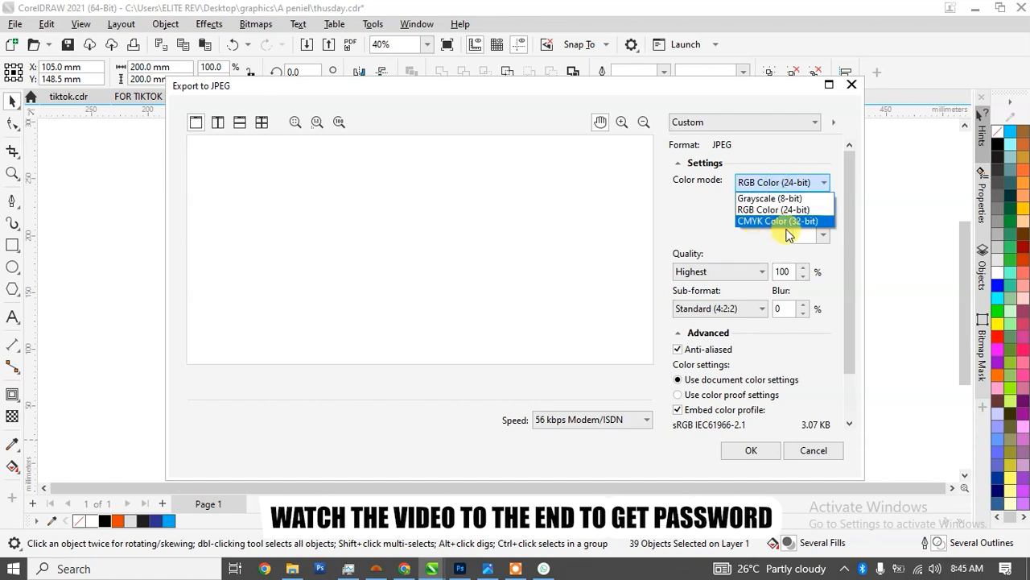
{"action": "left_click", "coordinate": [848, 202]}
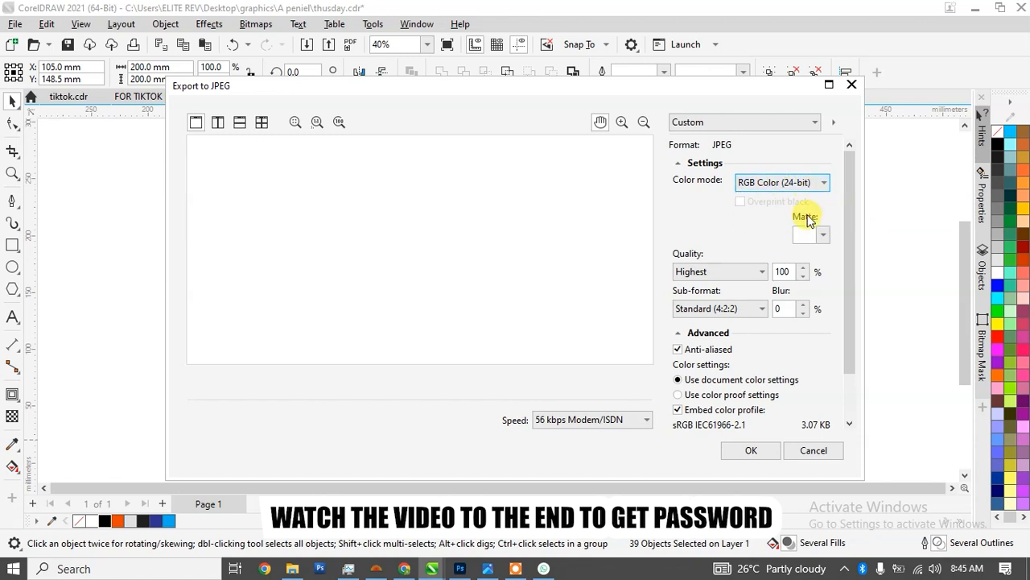
{"action": "left_click", "coordinate": [748, 453]}
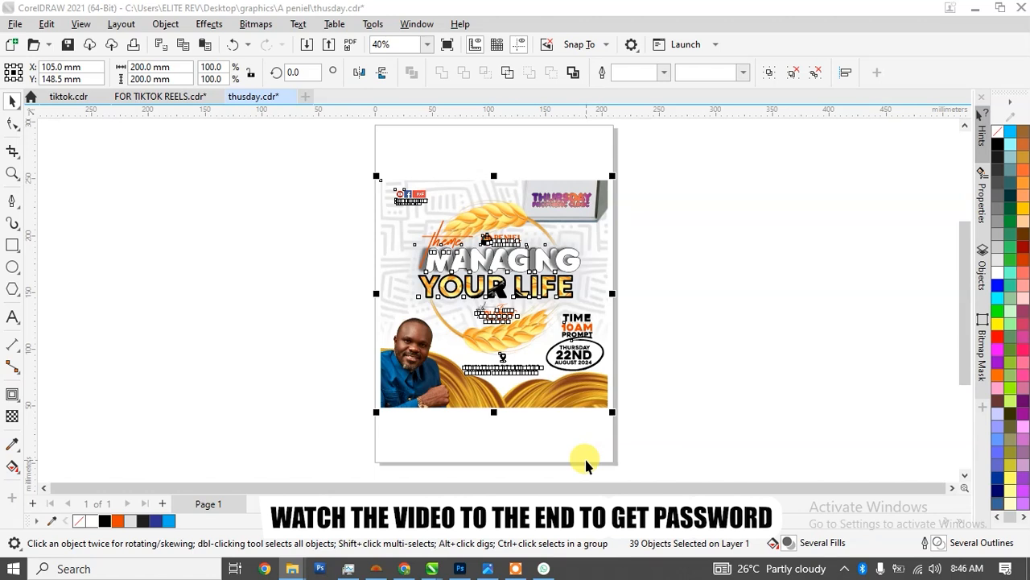
{"action": "left_click", "coordinate": [276, 338]}
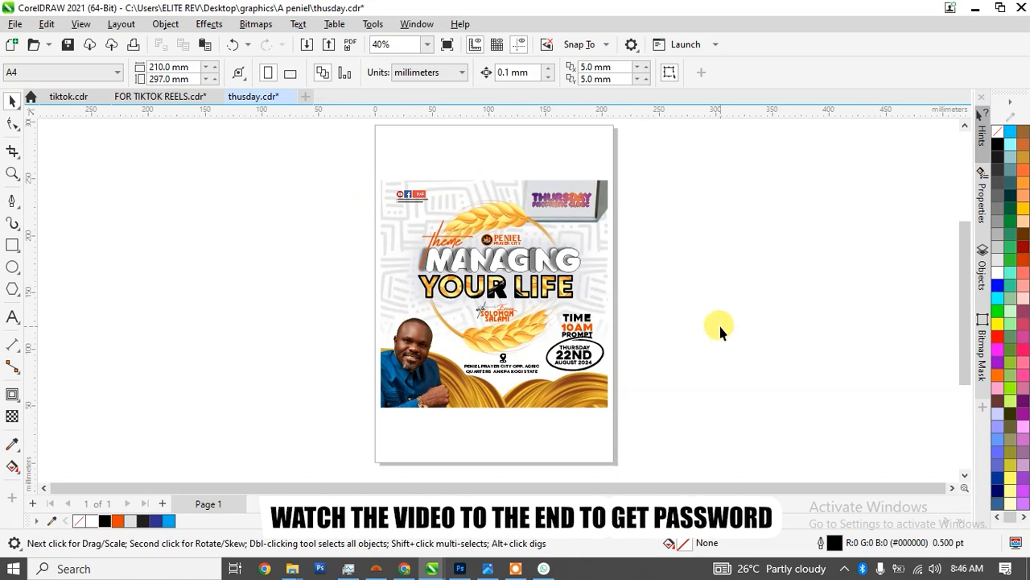
{"action": "left_click", "coordinate": [580, 317]}
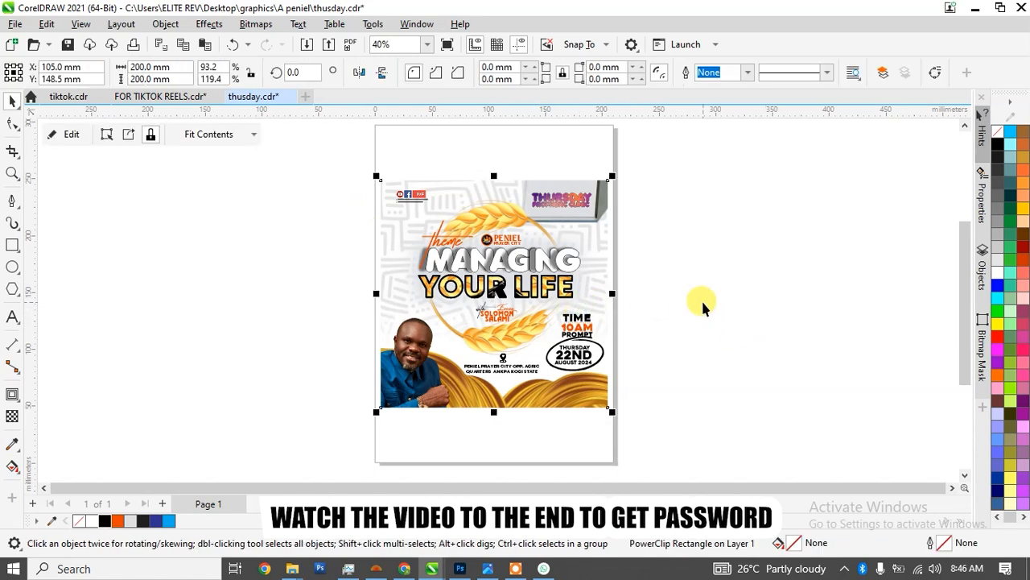